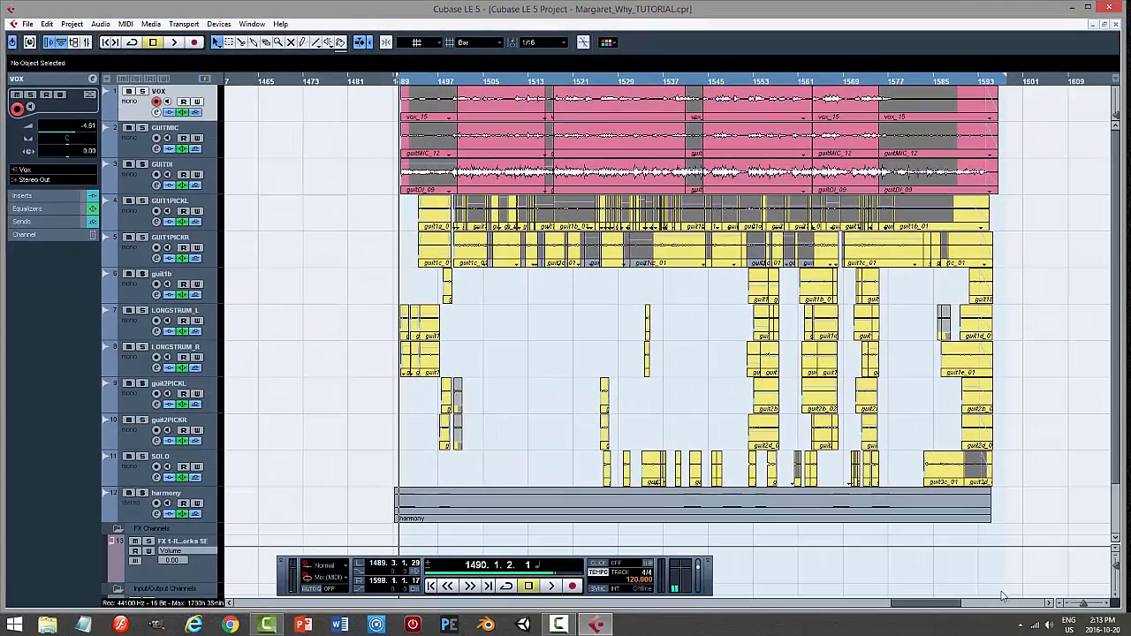
Survey the recorded takes across the whole project timeline, ending with a closer look at the final multitrack song around bar 1530
left_click_drag(946, 608, 863, 610)
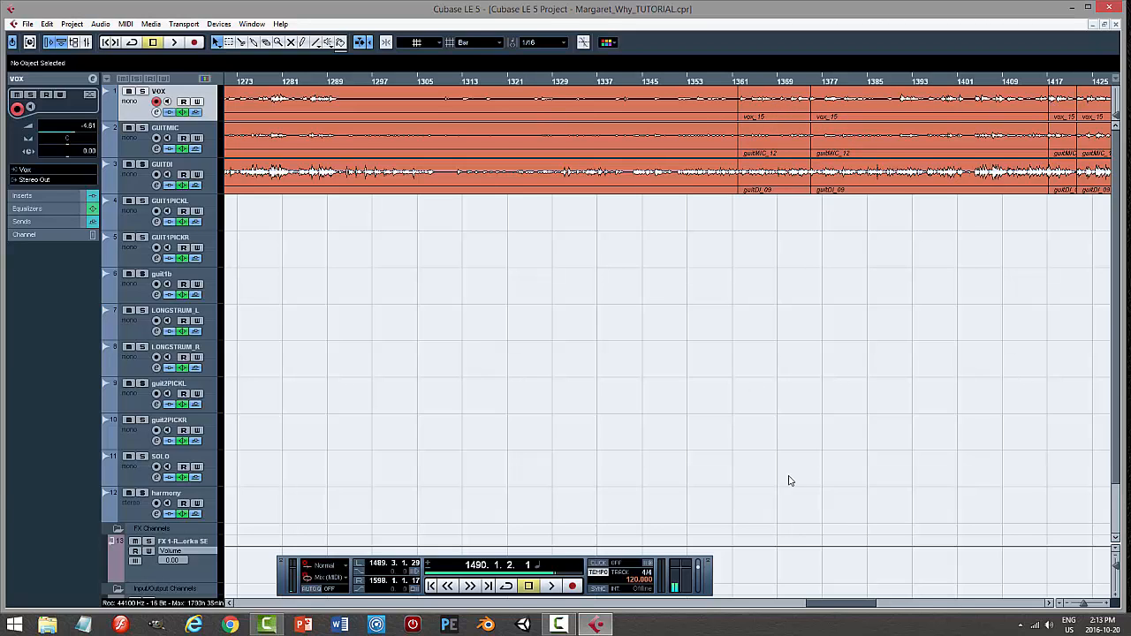
left_click_drag(822, 604, 745, 607)
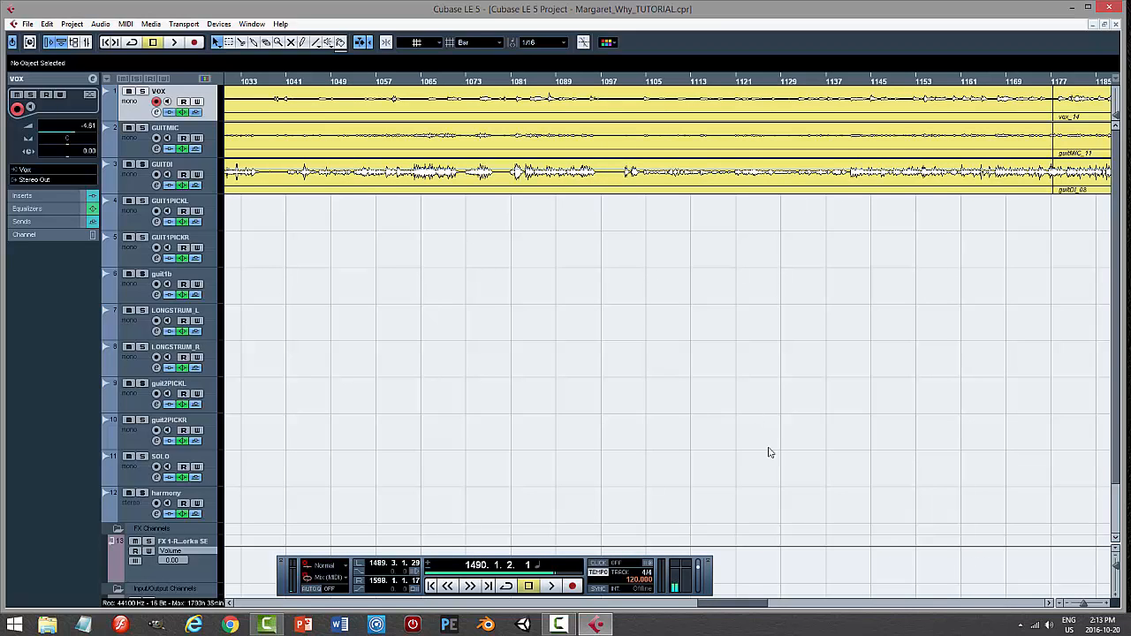
left_click_drag(744, 609, 665, 610)
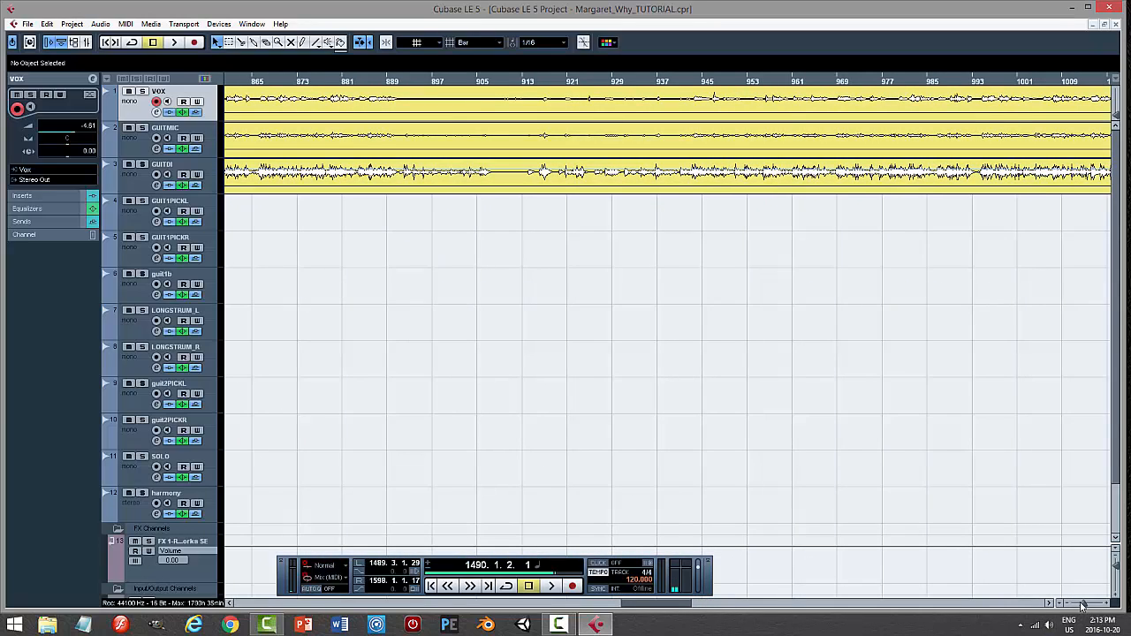
left_click_drag(1082, 607, 1075, 606)
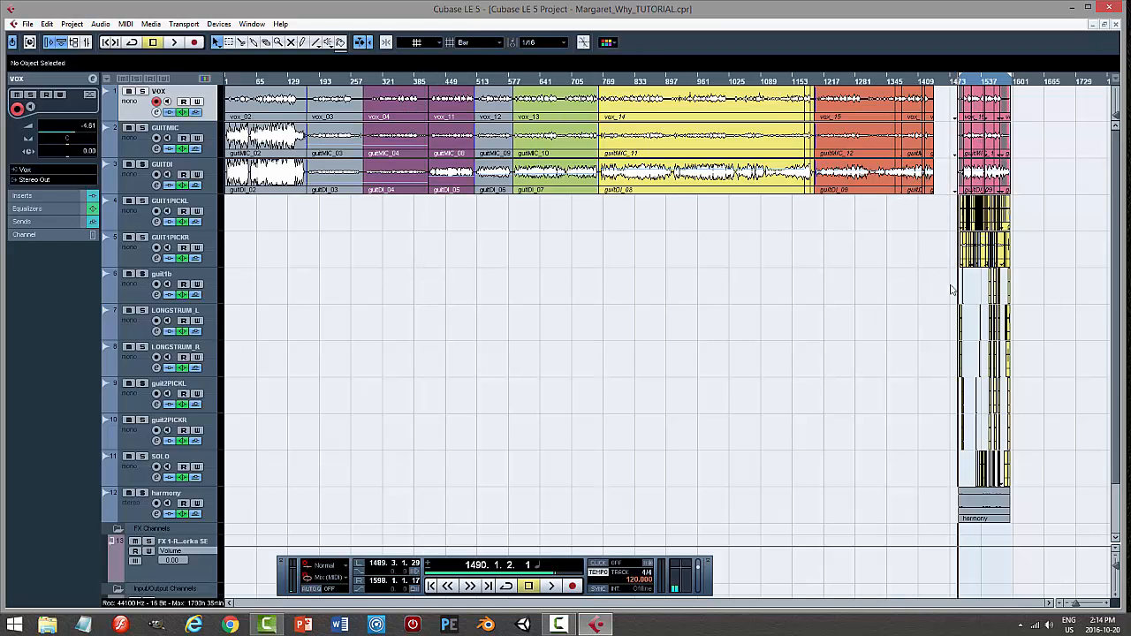
left_click(979, 81)
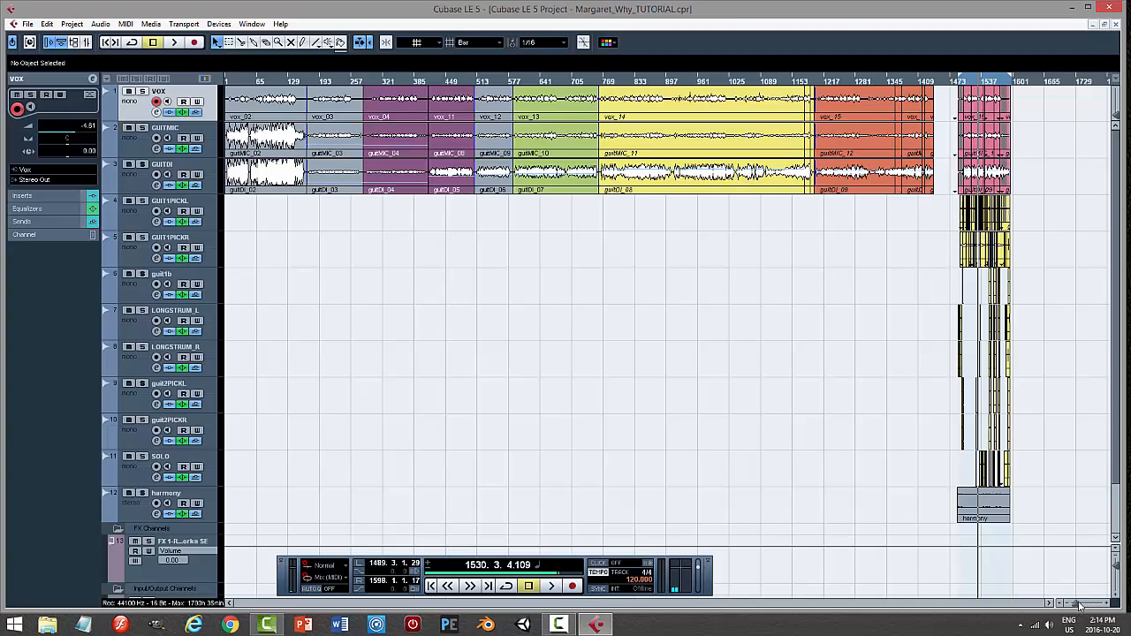
left_click_drag(1081, 605, 1087, 605)
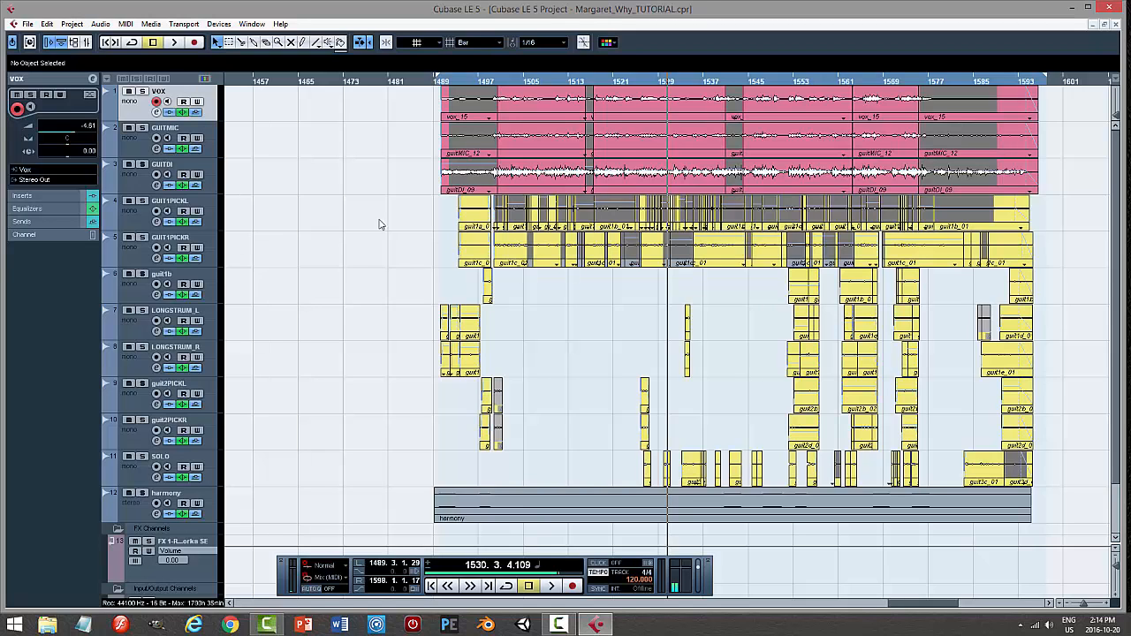
Solo the VOX track and audition it from the start of the final song near bar 1490
left_click(442, 82)
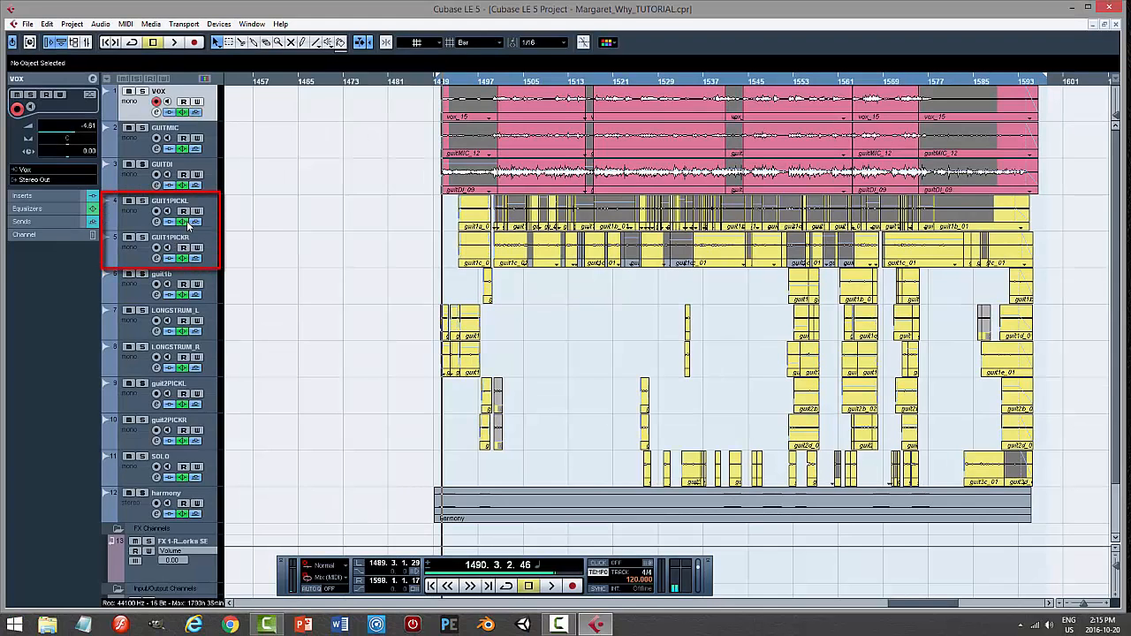
left_click(142, 92)
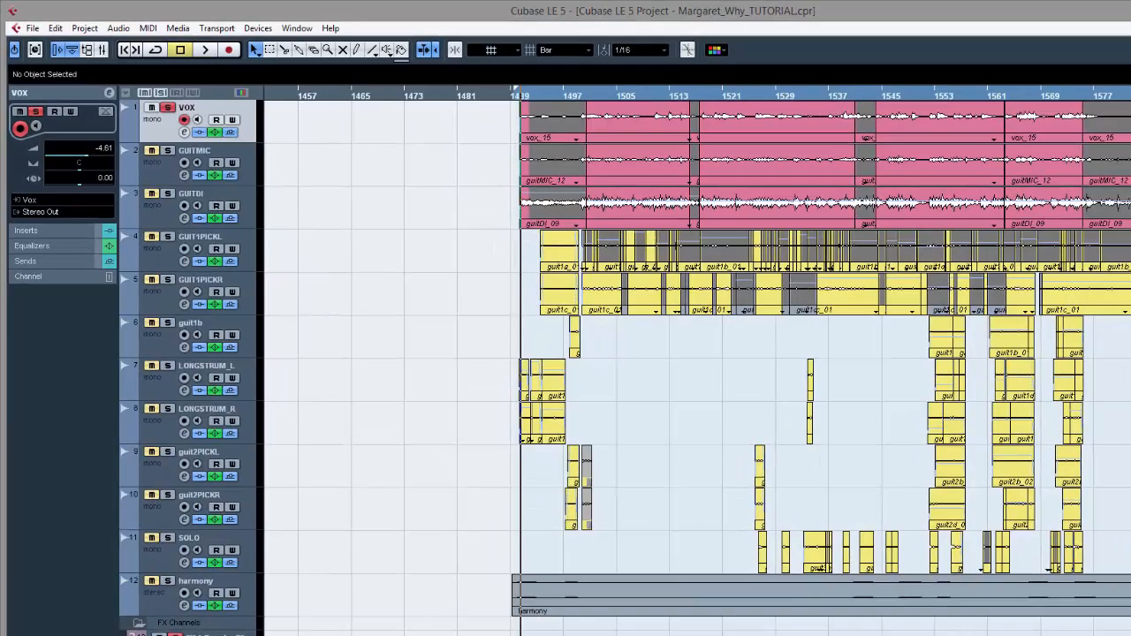
left_click(617, 631)
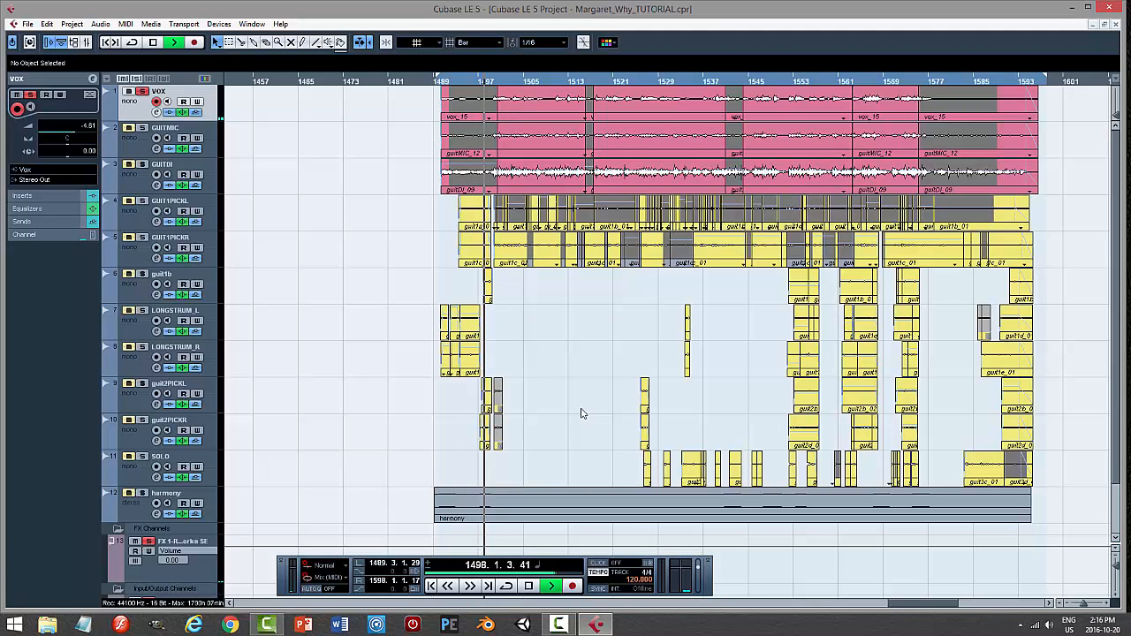
key("space")
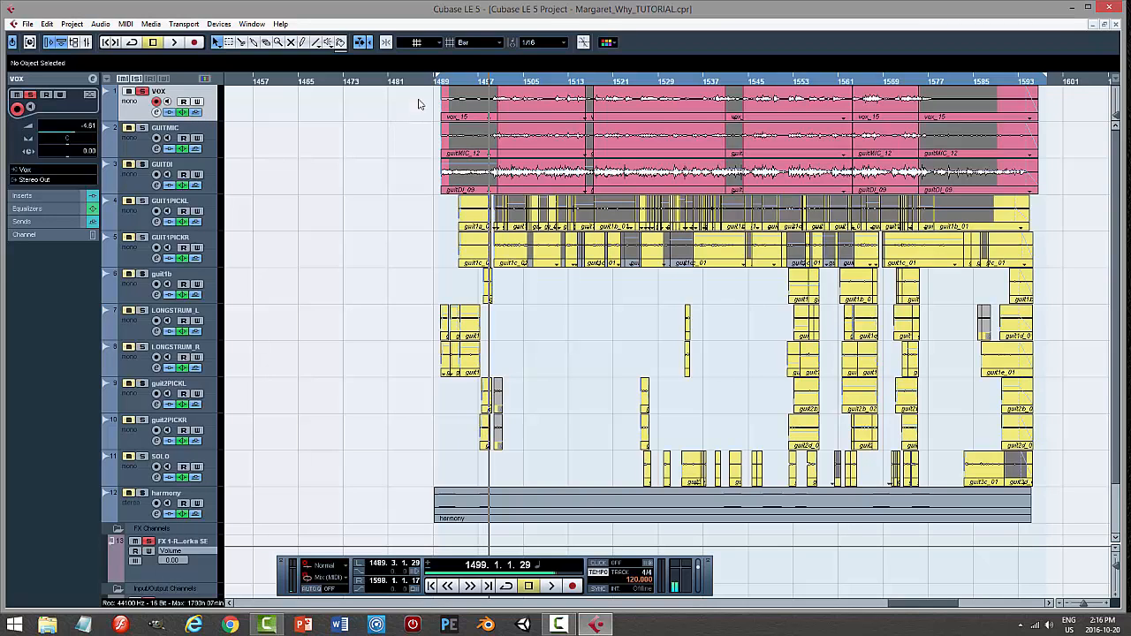
Add GUITMIC to the soloed VOX track and audition both from the song's start near bar 1490
left_click(442, 86)
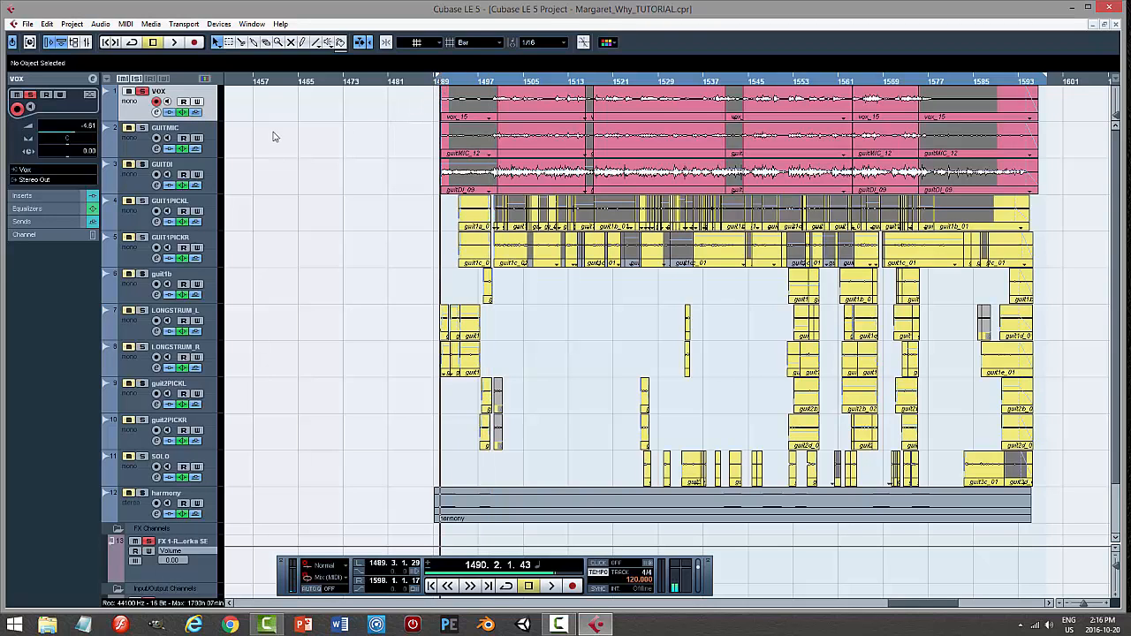
left_click(143, 129)
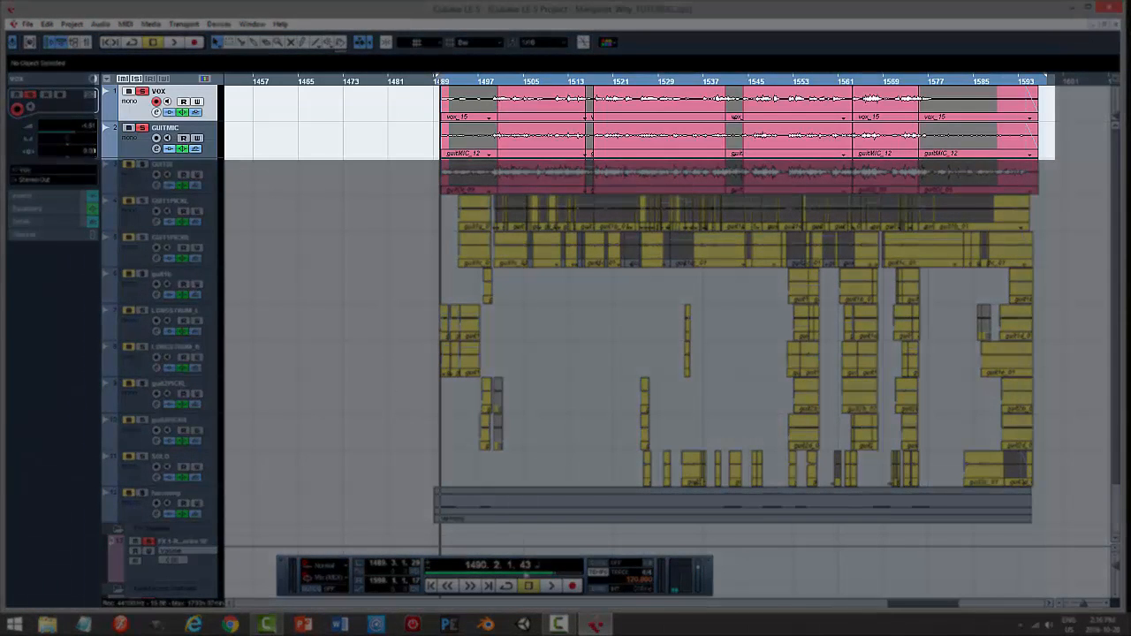
left_click(554, 590)
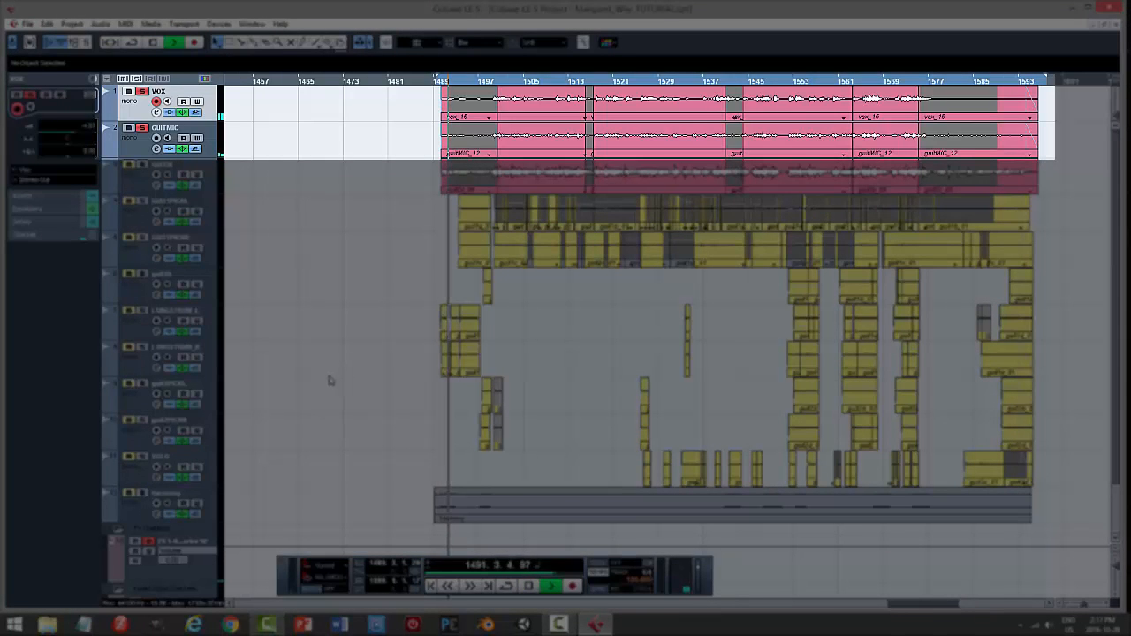
left_click(128, 129)
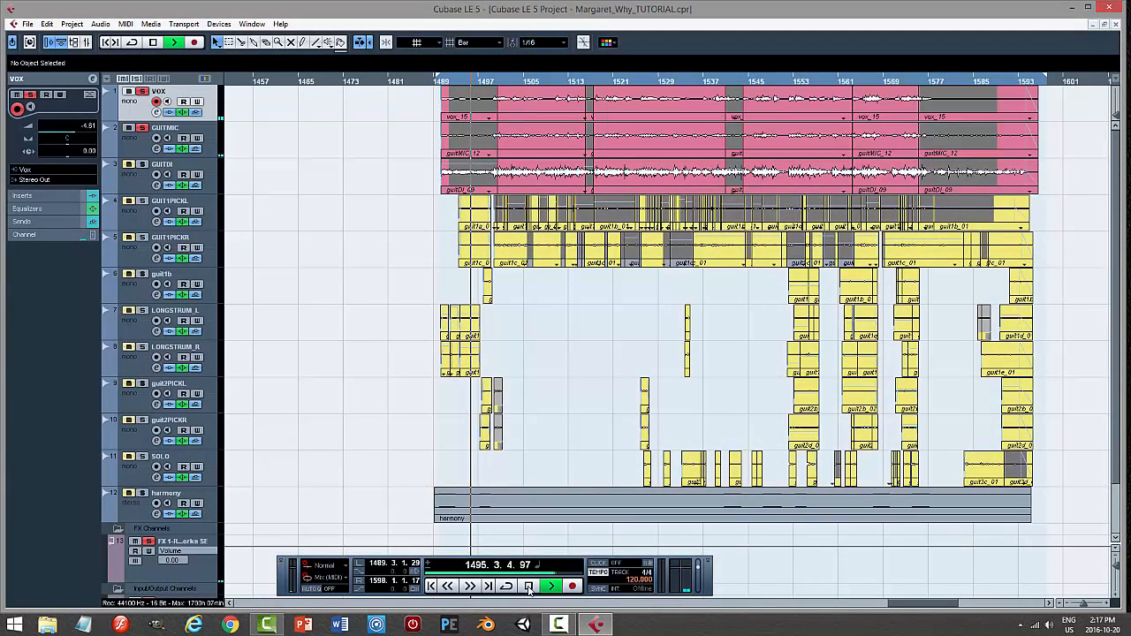
key("space")
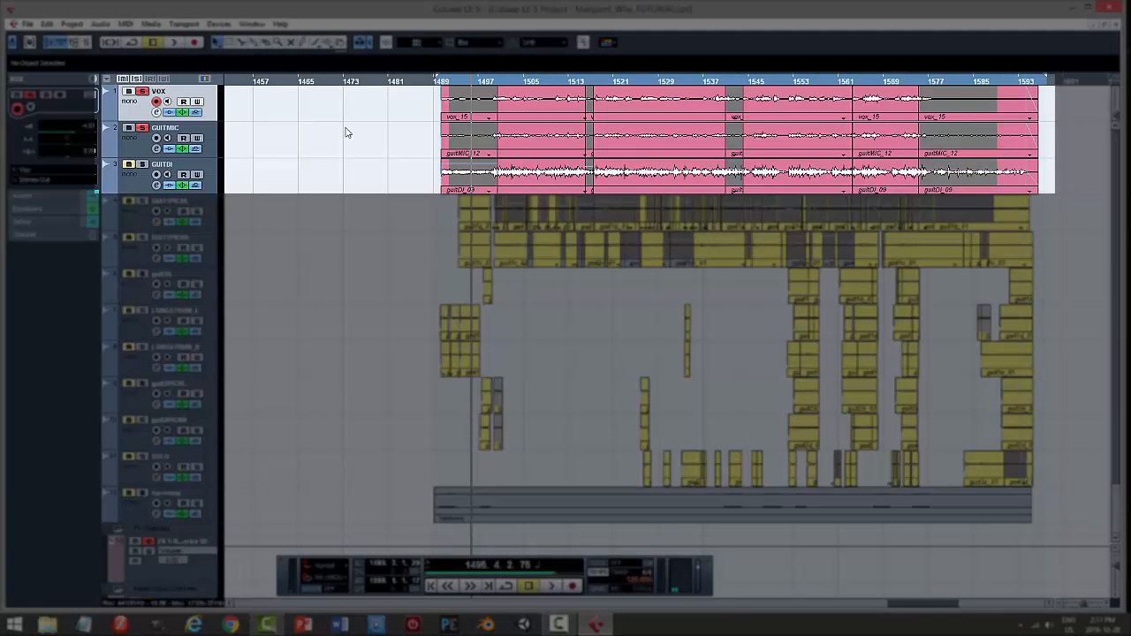
Play from the song's start and compare GUITDI soloed alone and together with VOX and GUITMIC, leaving all three soloed
left_click(441, 82)
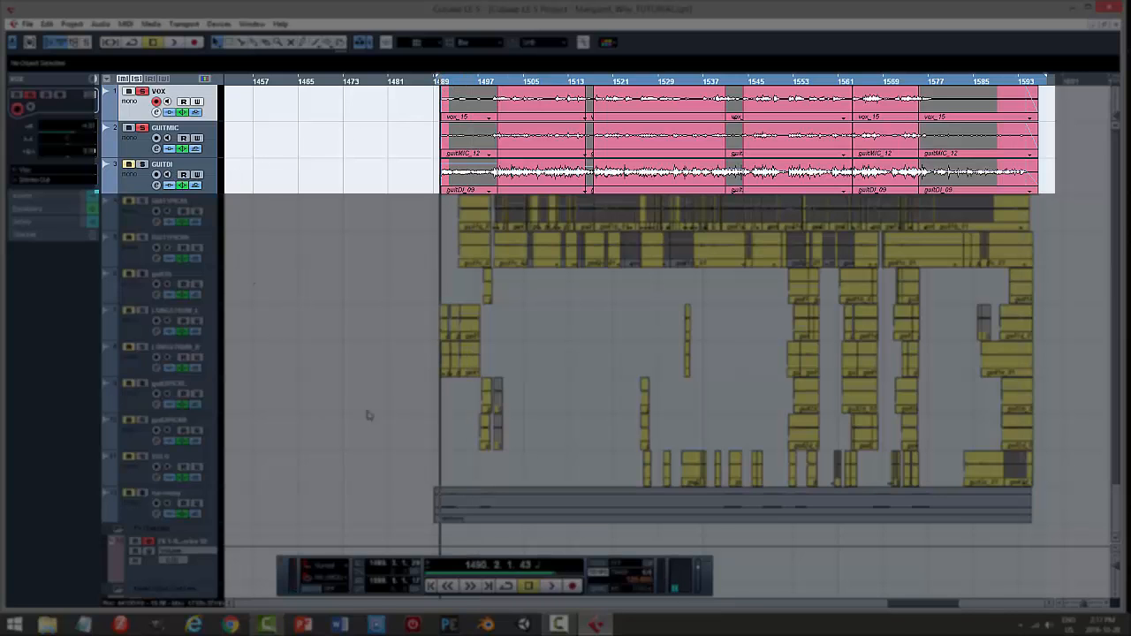
left_click(553, 587)
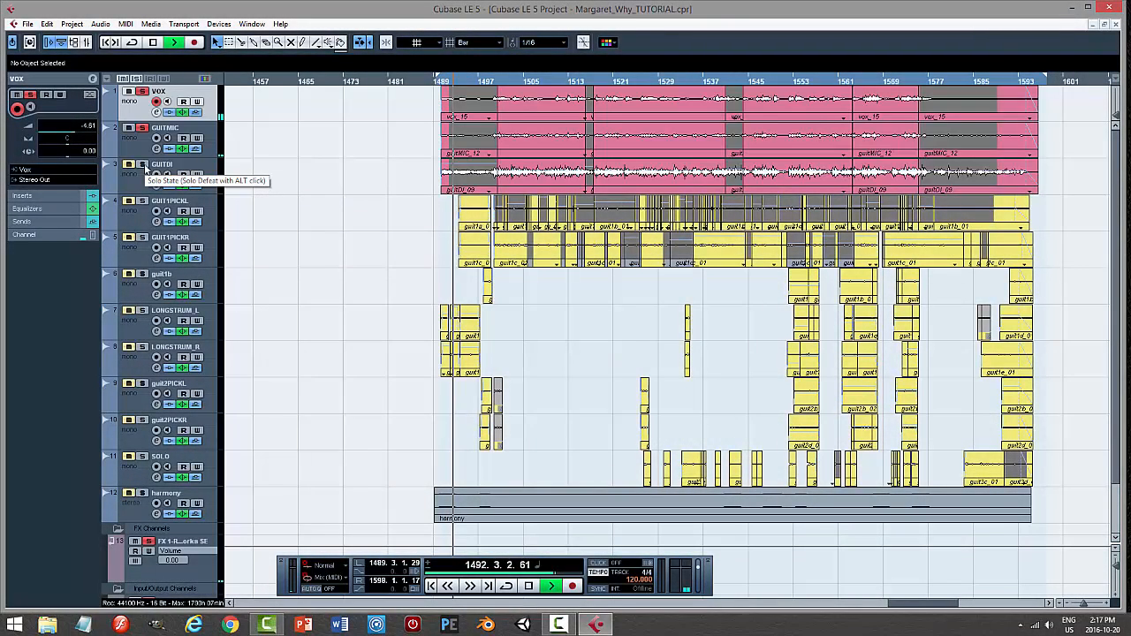
left_click(143, 166)
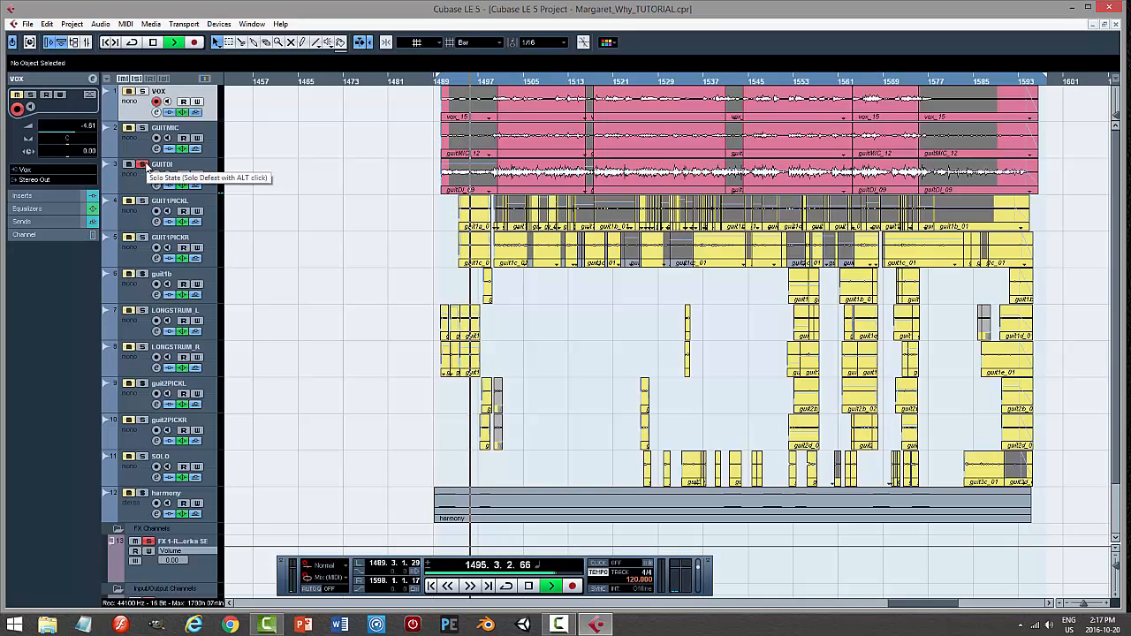
left_click(142, 128)
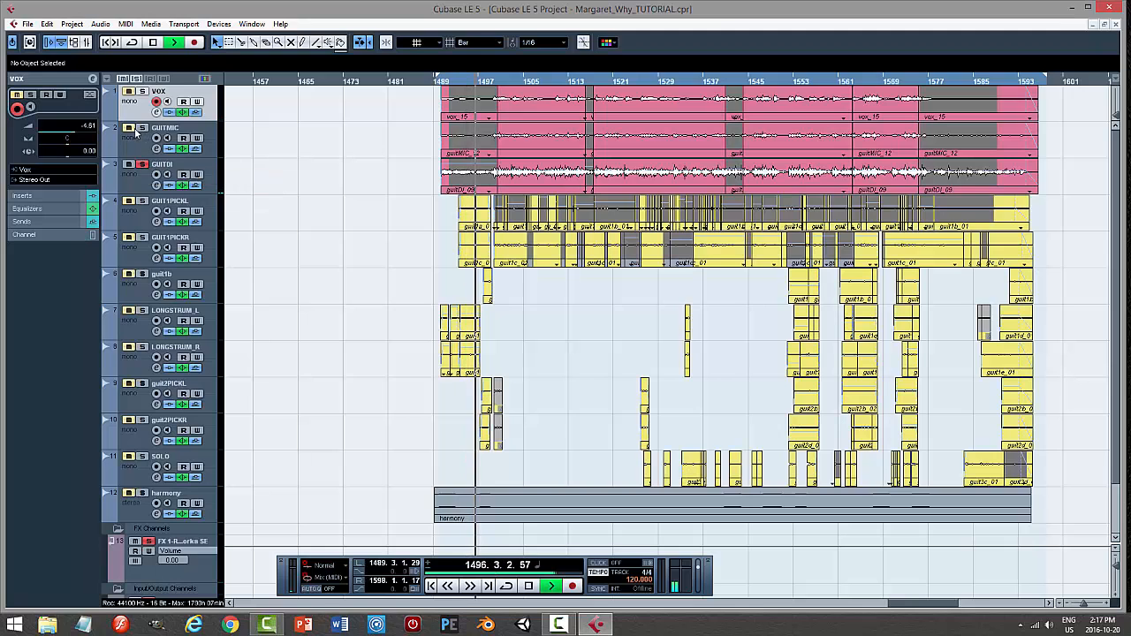
left_click(142, 92)
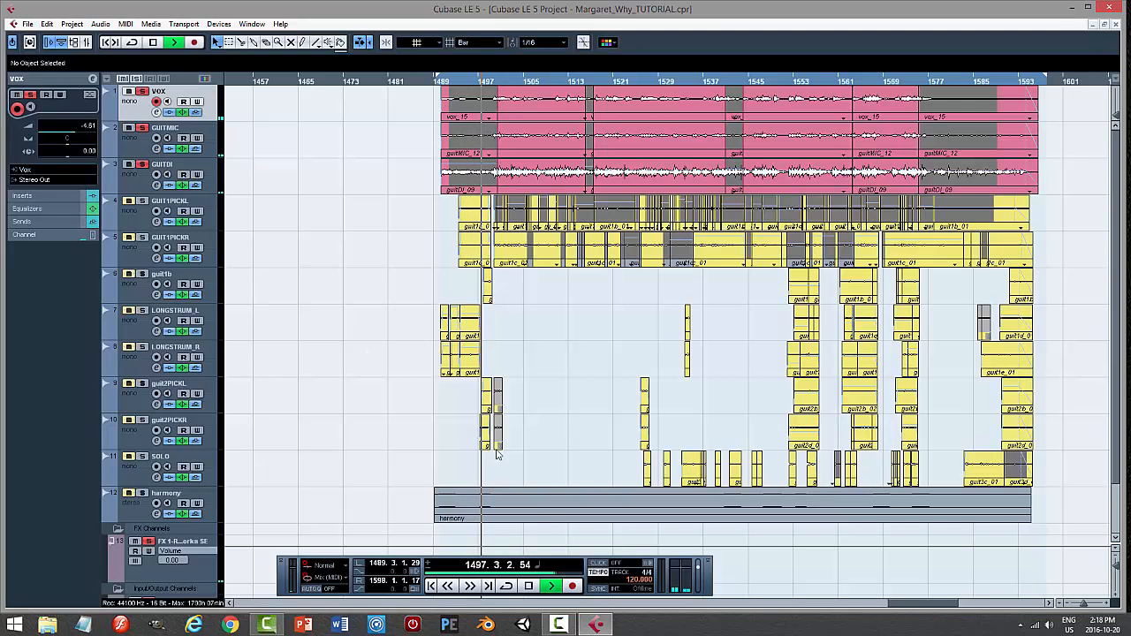
left_click(529, 587)
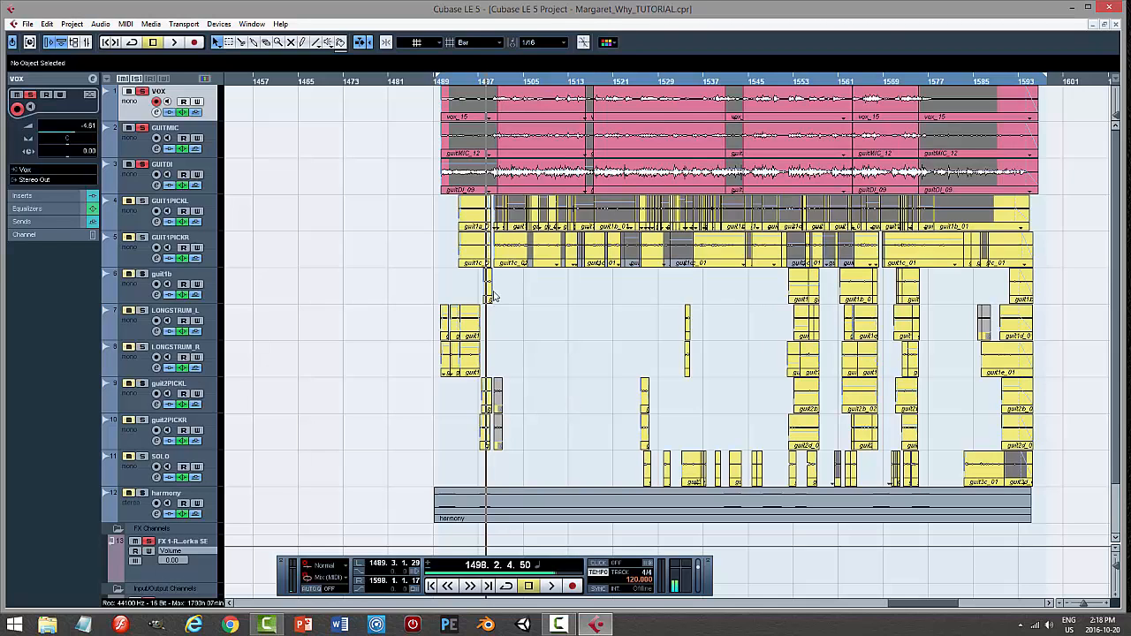
Play from about bar 1492 and add the GUIT1PICKL and GUIT1PICKR tracks to the soloed group
left_click(453, 82)
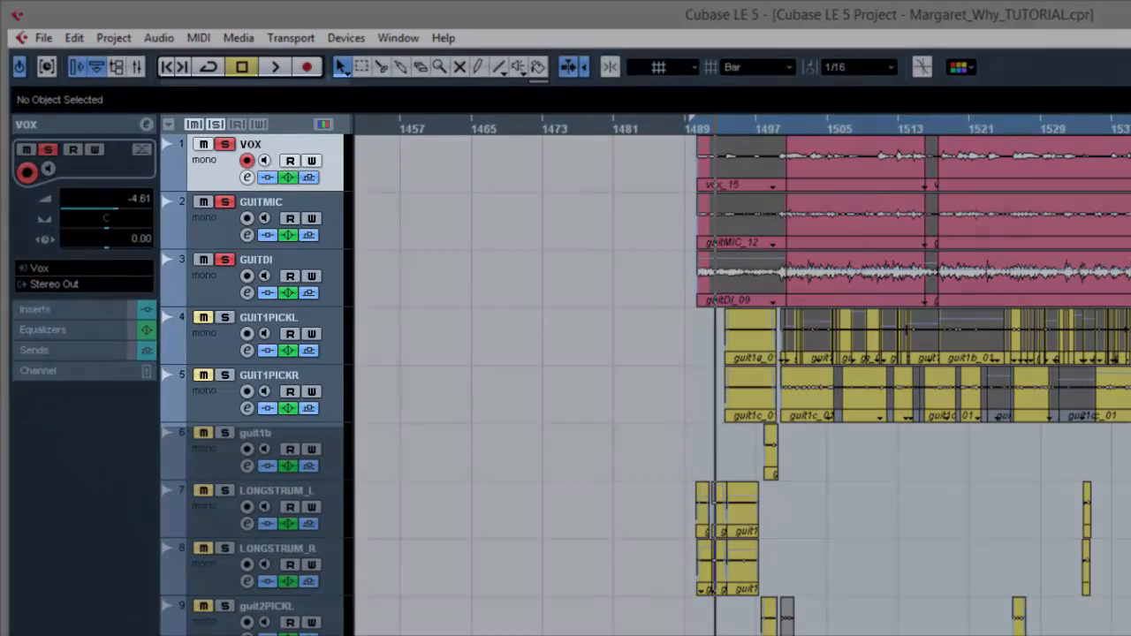
key("space")
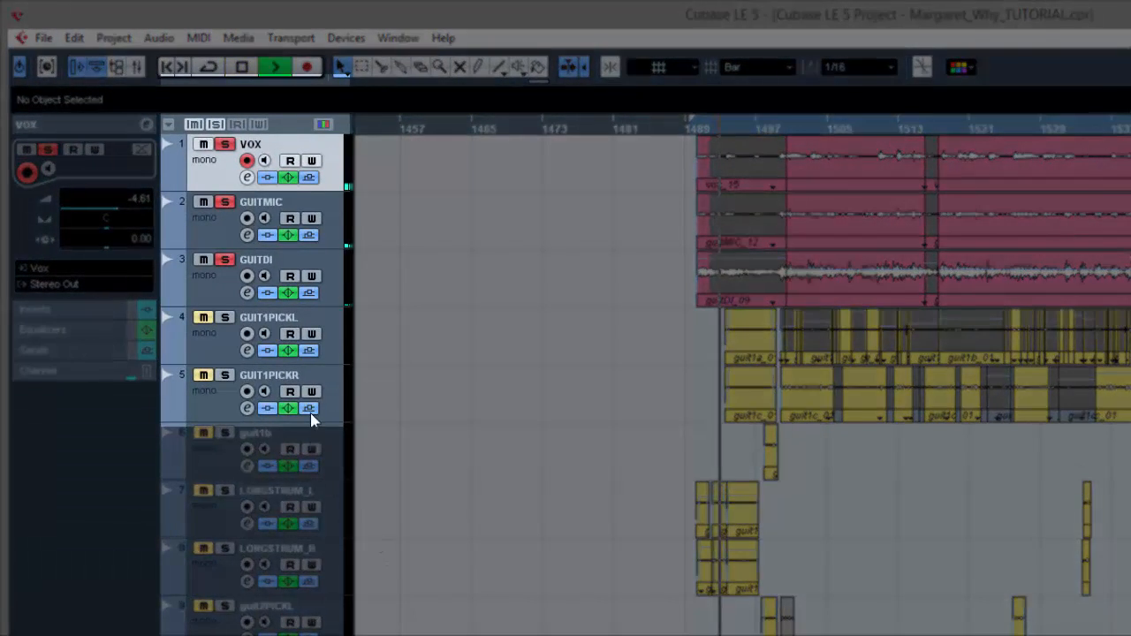
left_click(226, 322)
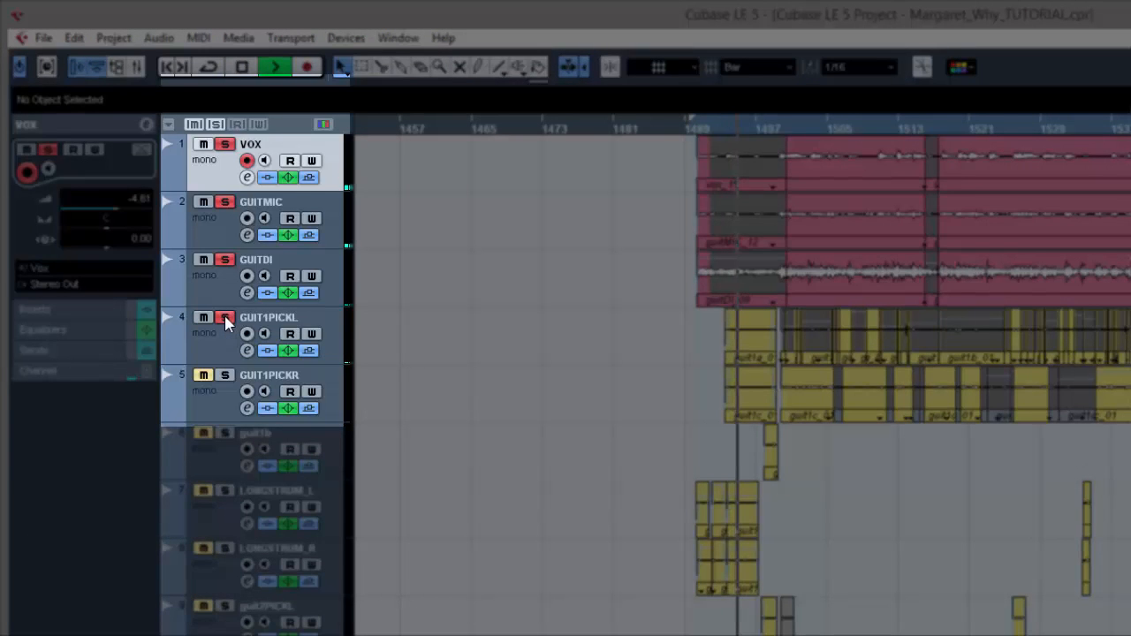
left_click(225, 378)
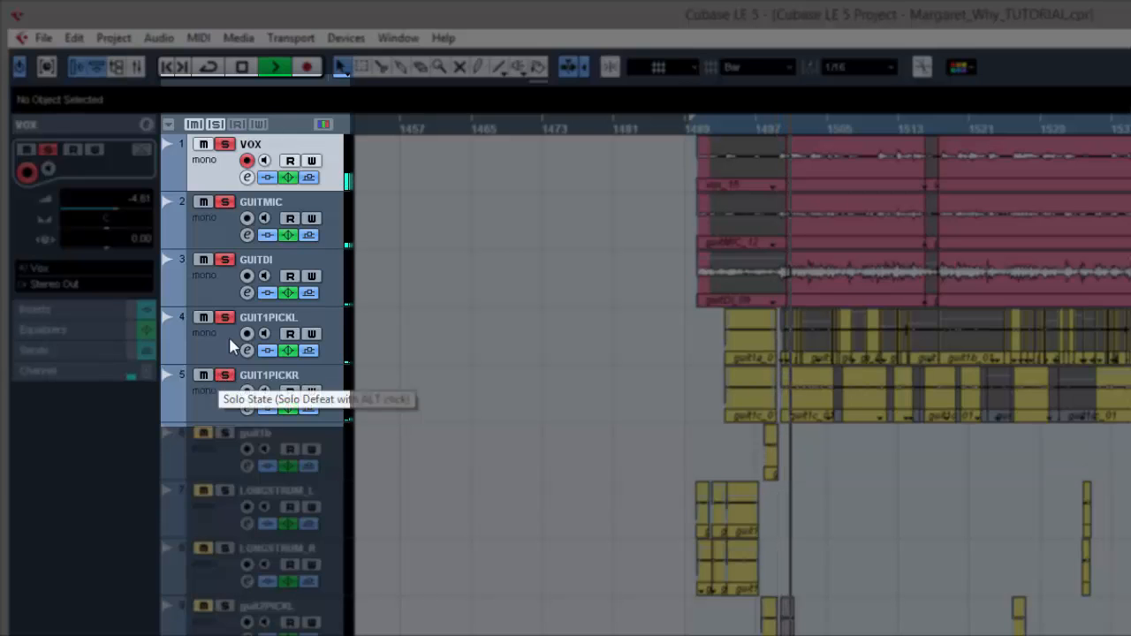
Unsolo GUITDI, GUITMIC and VOX during playback to hear only the two GUIT1PICK tracks
left_click(225, 261)
left_click(224, 203)
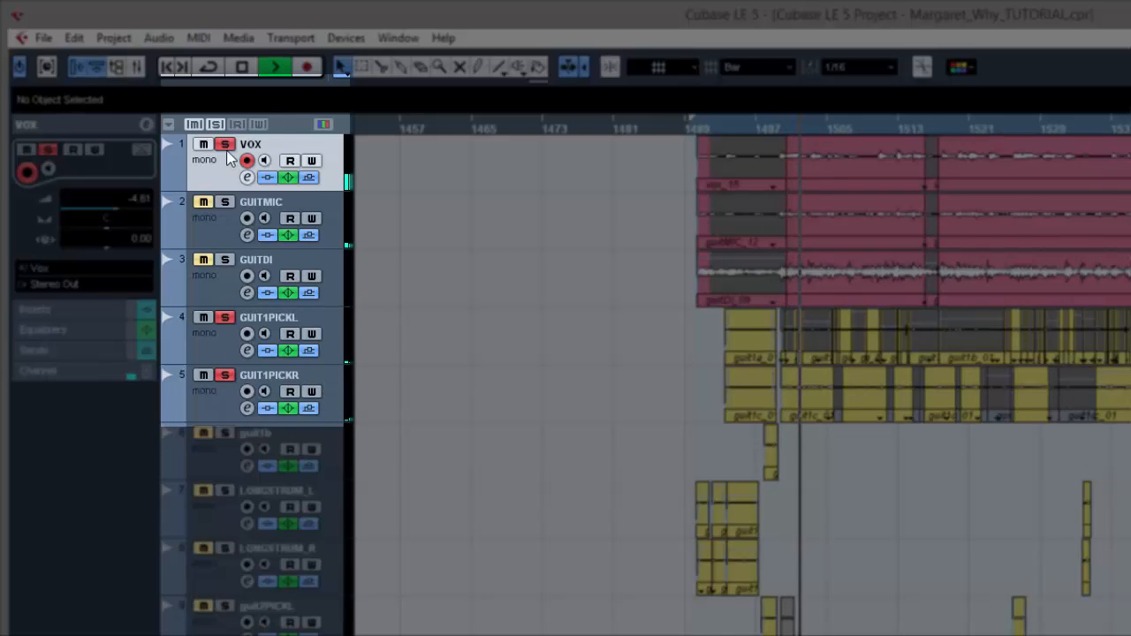
left_click(224, 145)
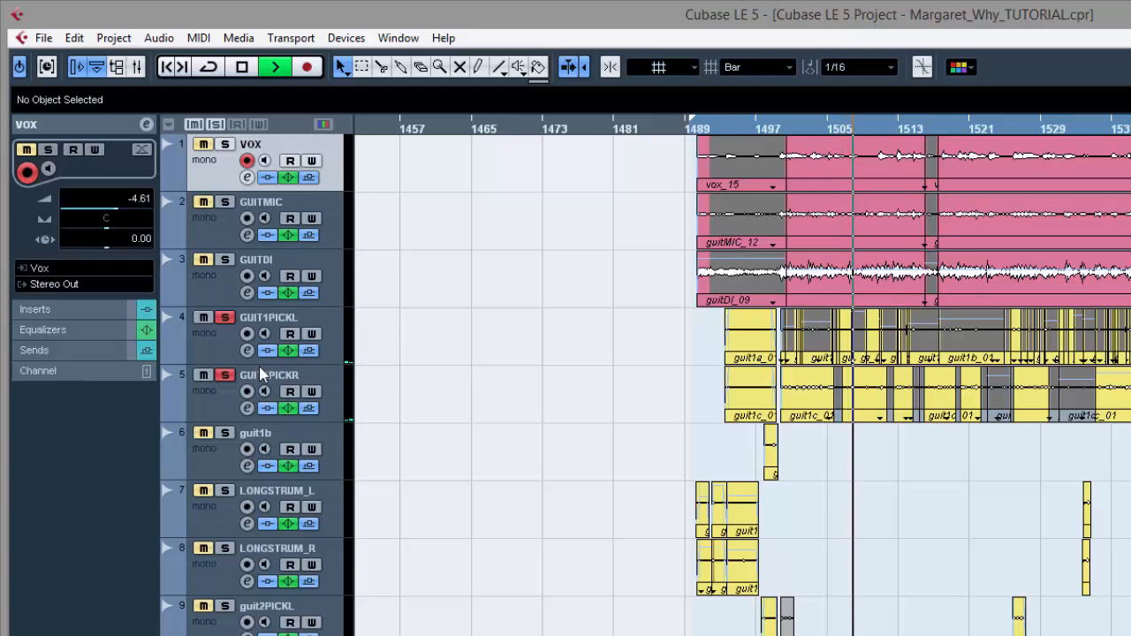
Unsolo GUIT1PICKR and GUIT1PICKL to hear the full mix, and stop playback
left_click(226, 378)
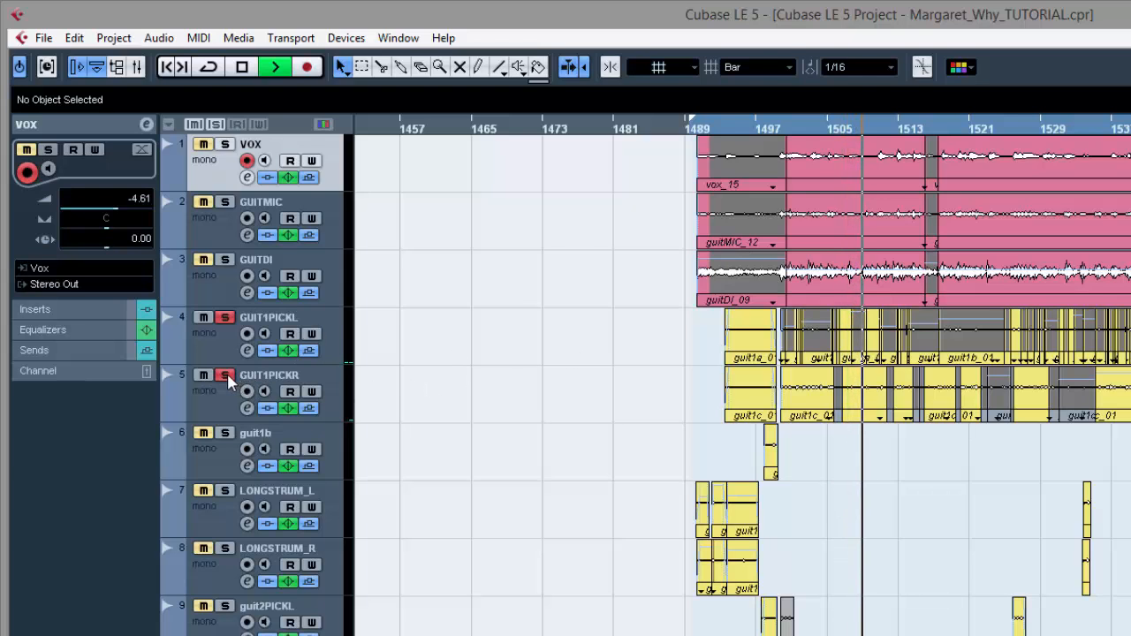
left_click(224, 318)
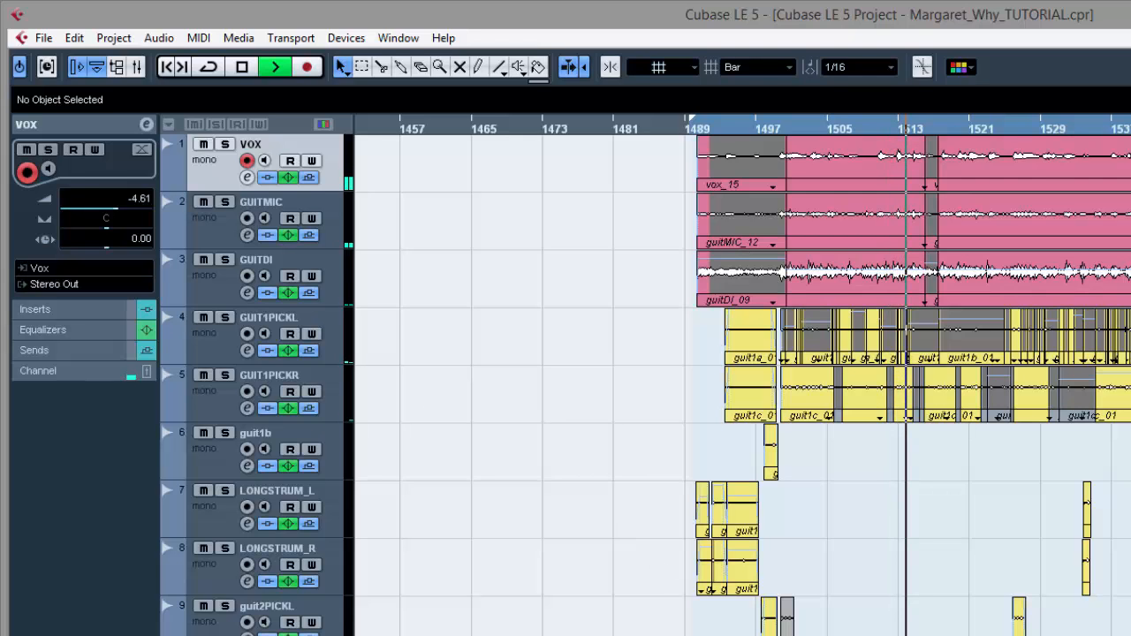
key("space")
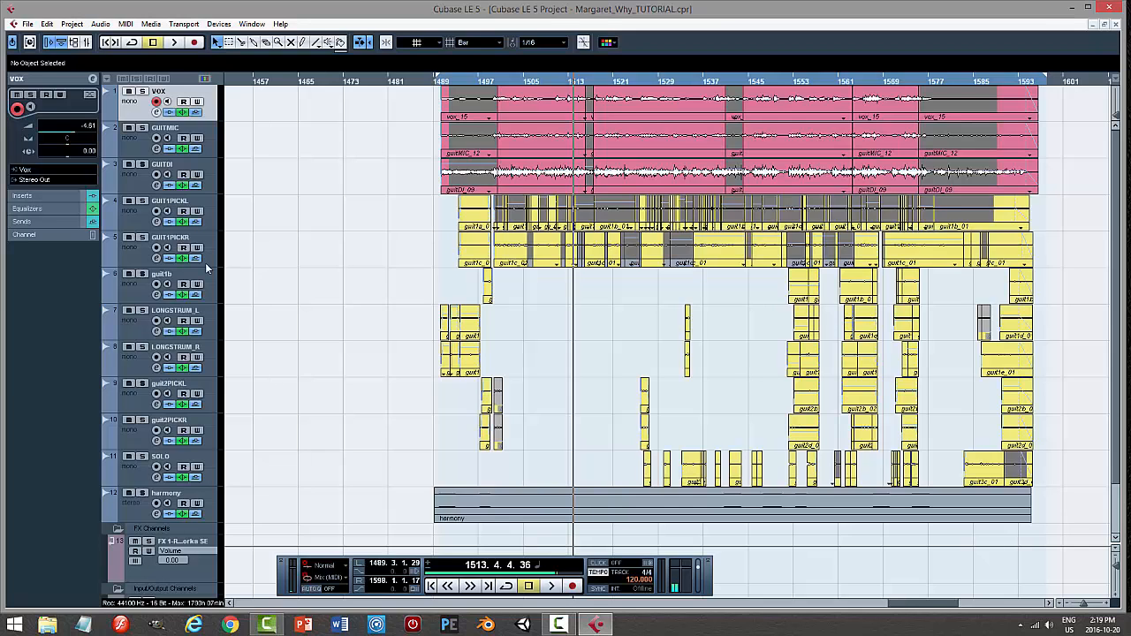
Solo LONGSTRUM_L, guit1b, GUIT1PICKR, GUIT1PICKL, GUITDI and GUITMIC, and play them from the song's start near bar 1490
left_click(442, 82)
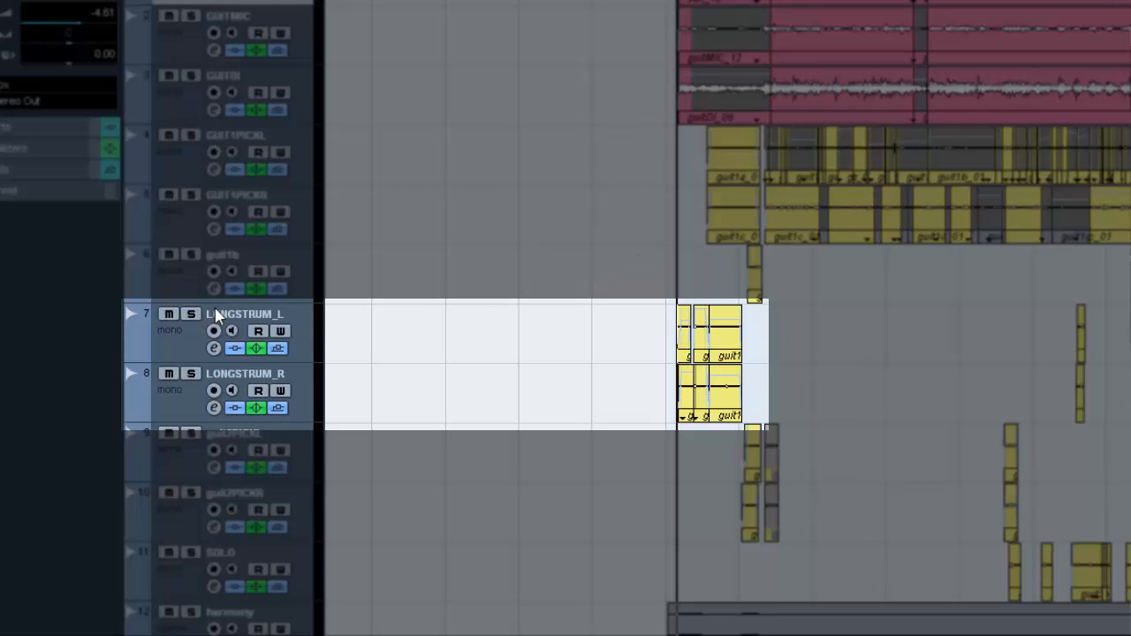
left_click(192, 314)
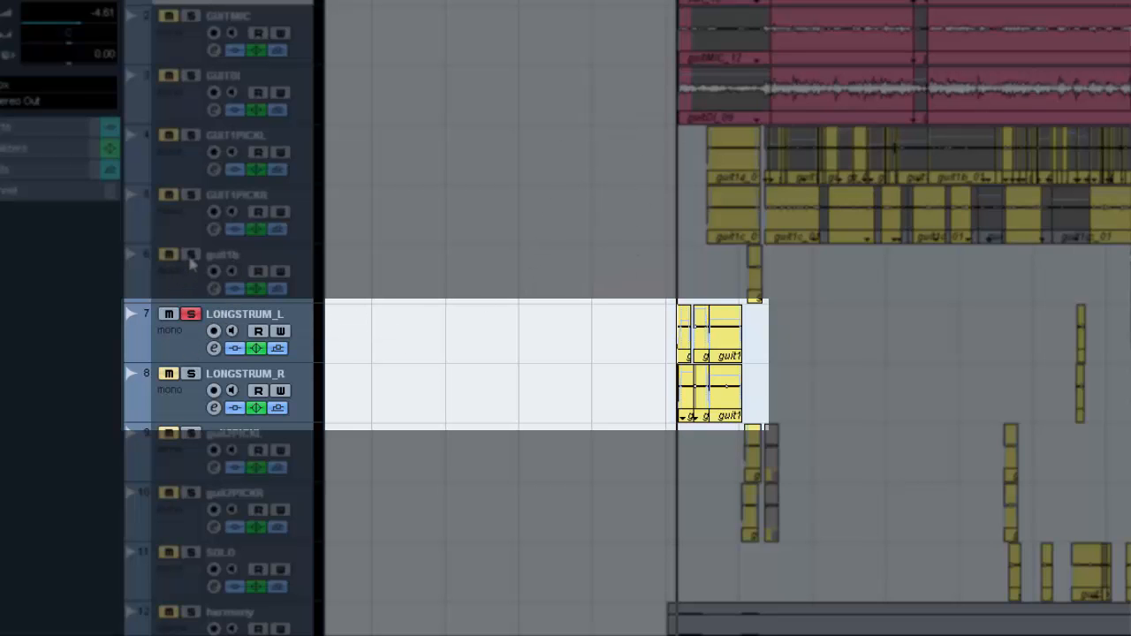
left_click(191, 254)
left_click(191, 195)
left_click(191, 134)
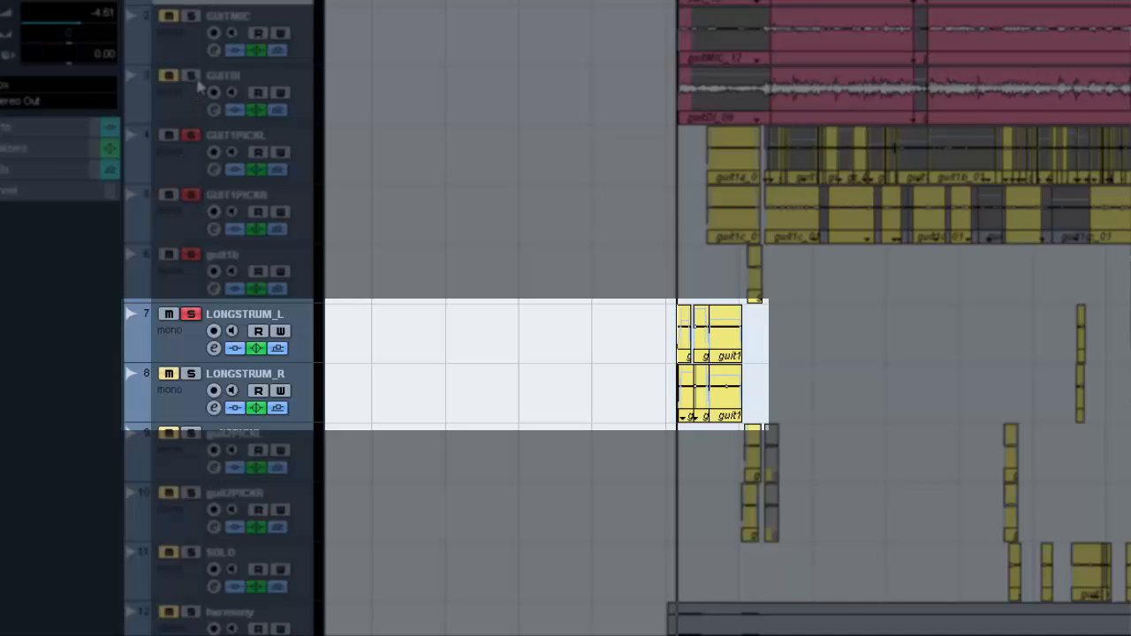
left_click(191, 75)
left_click(191, 16)
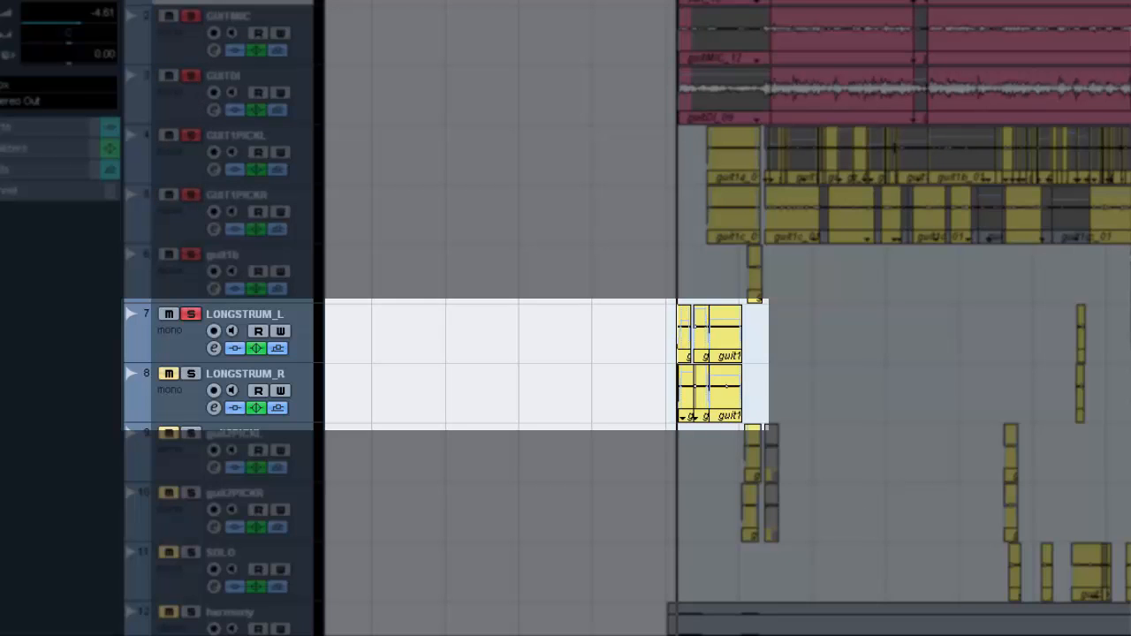
key("space")
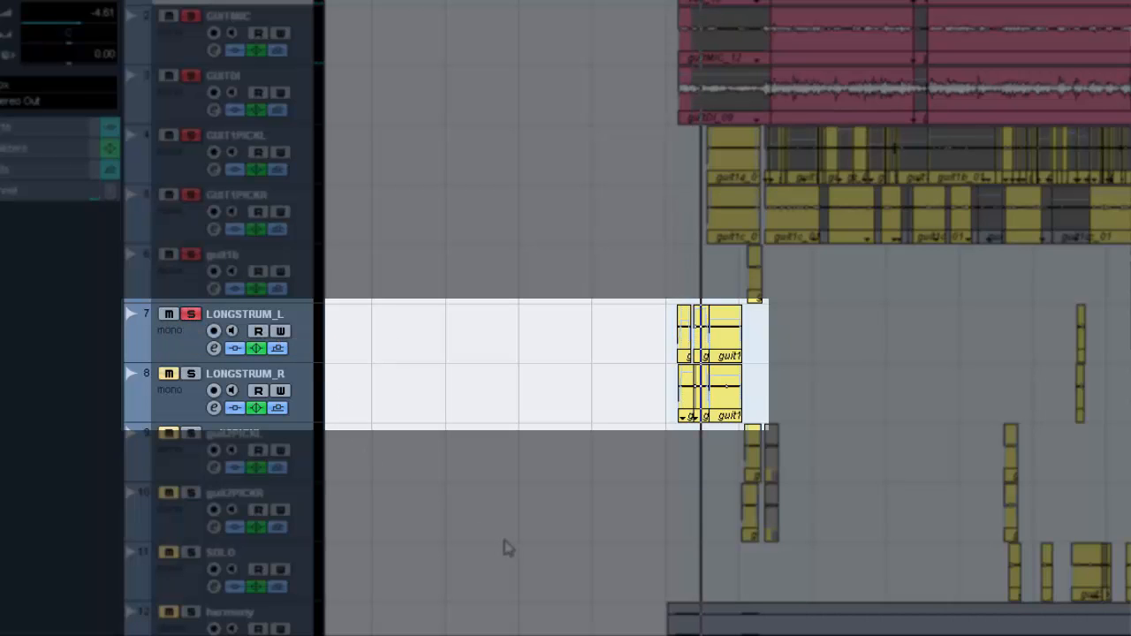
Solo LONGSTRUM_R, unsolo guit1b, GUIT1PICKR, GUIT1PICKL, GUITDI and GUITMIC, and play only the LONGSTRUM pair from the song's start
left_click(192, 373)
left_click(192, 256)
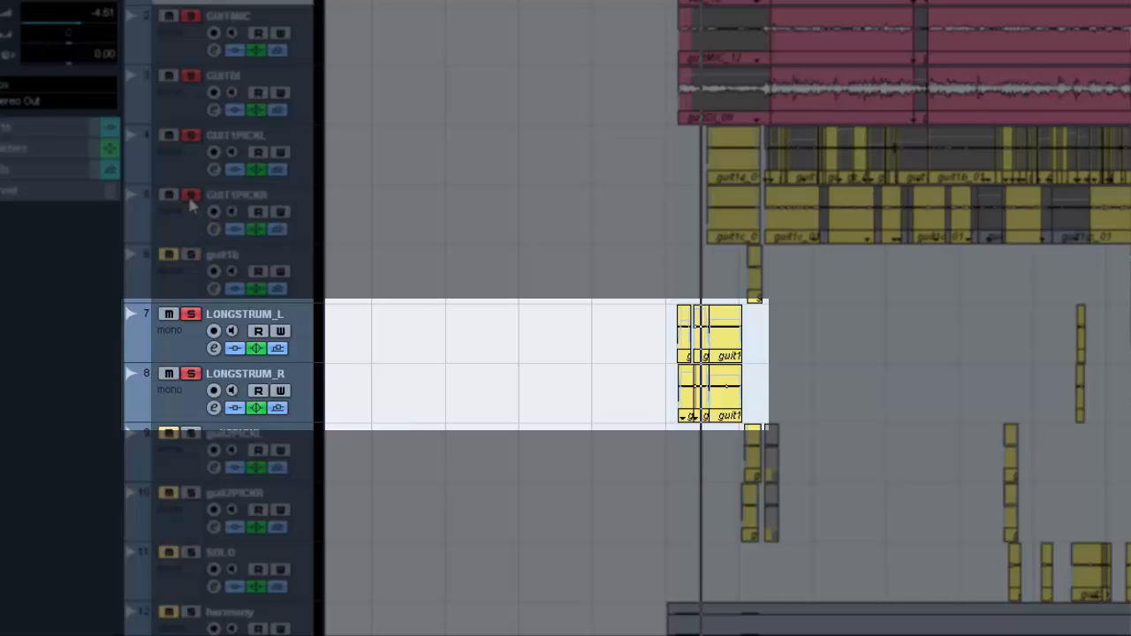
left_click(192, 195)
left_click(192, 135)
left_click(192, 76)
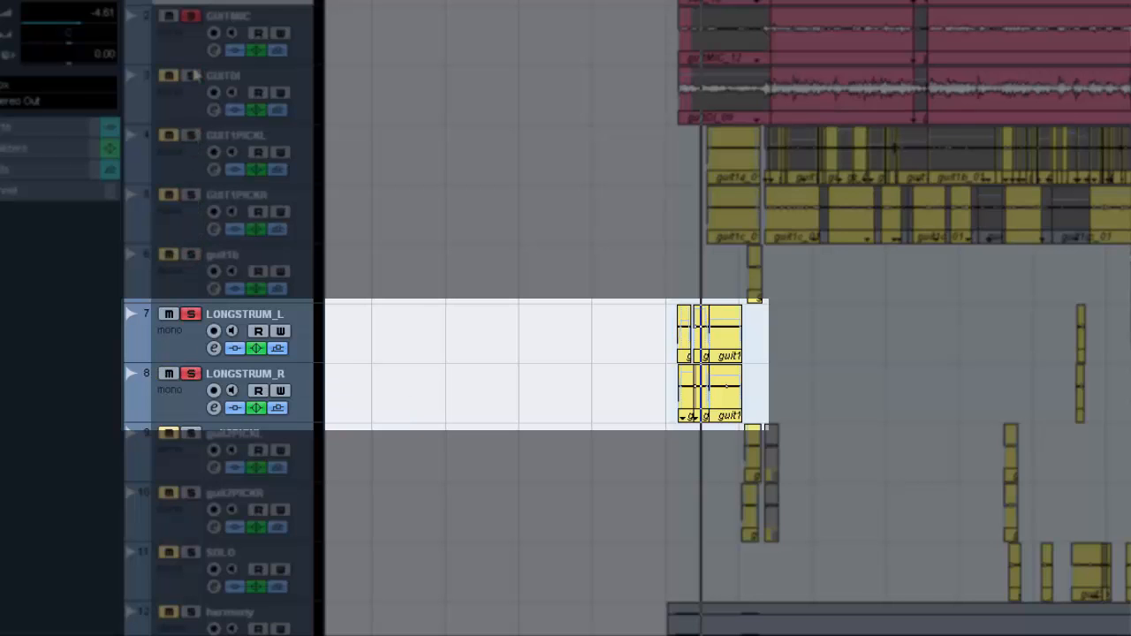
left_click(199, 18)
left_click(192, 17)
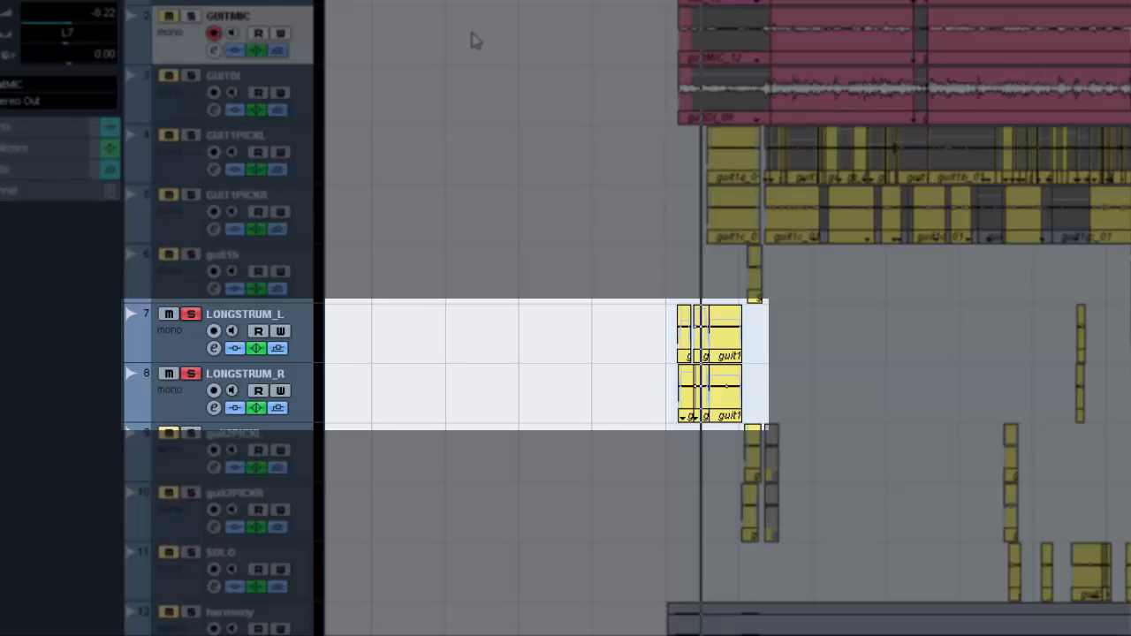
left_click(673, 2)
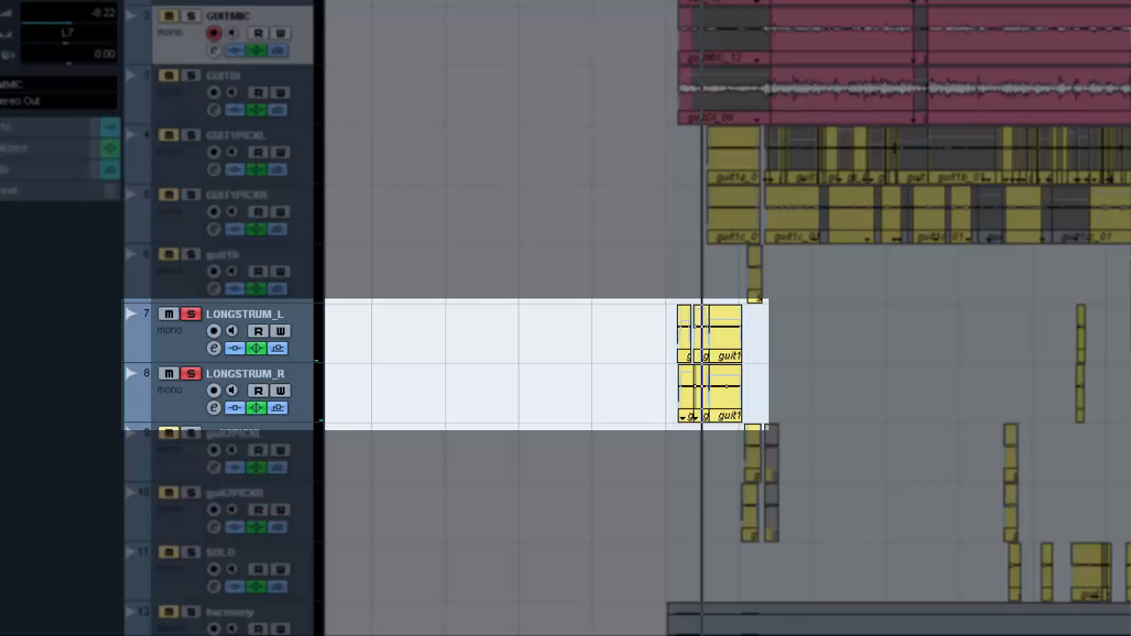
key("space")
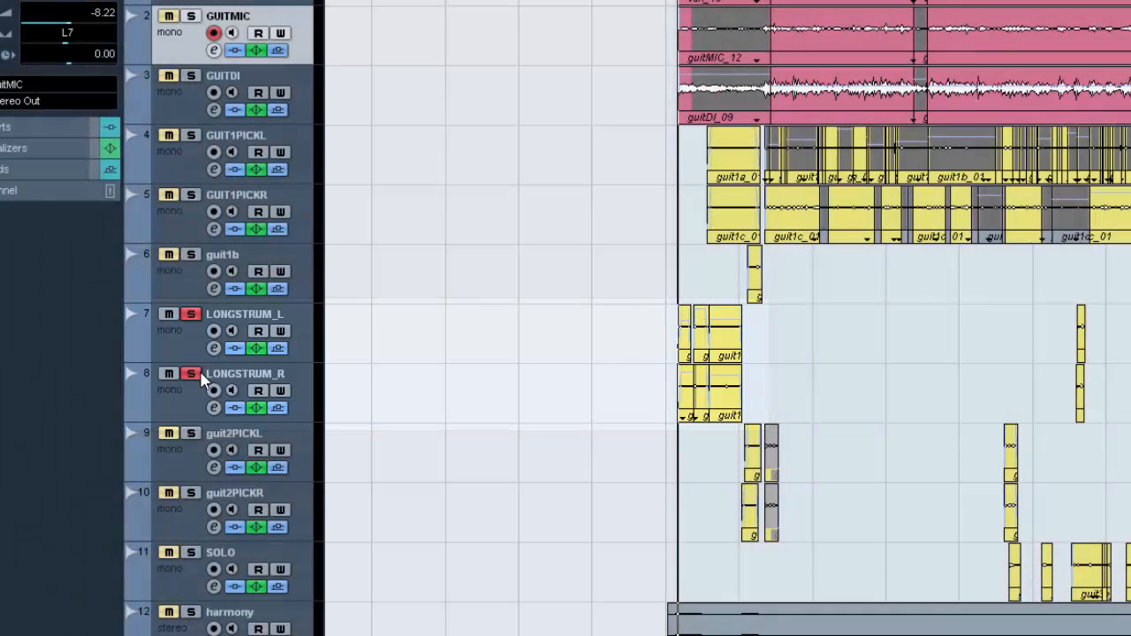
Add guit1b, GUIT1PICKR, GUIT1PICKL, GUITDI and GUITMIC back to the soloed LONGSTRUM pair and play them from the song's start
left_click(196, 375)
left_click(191, 374)
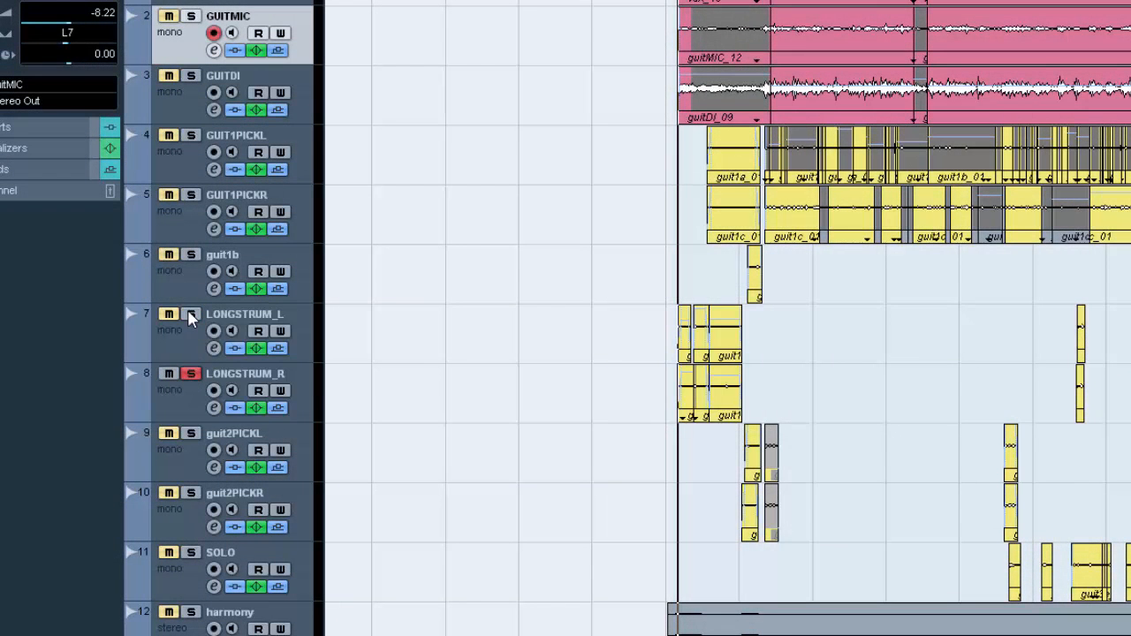
left_click(191, 255)
left_click(191, 195)
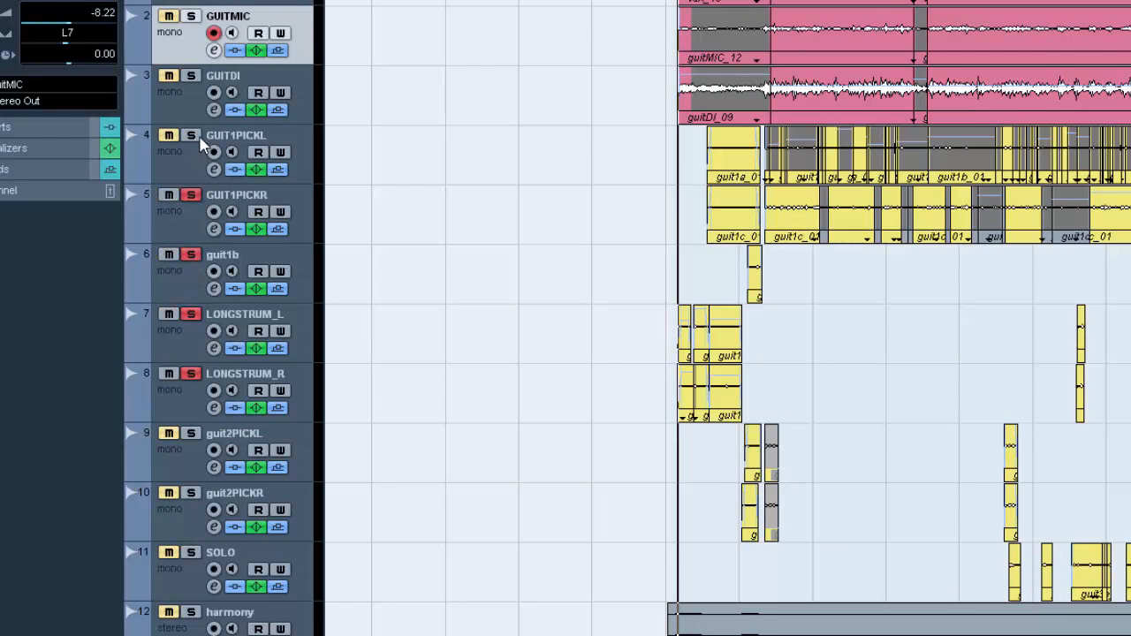
left_click(191, 135)
left_click(191, 76)
left_click(191, 17)
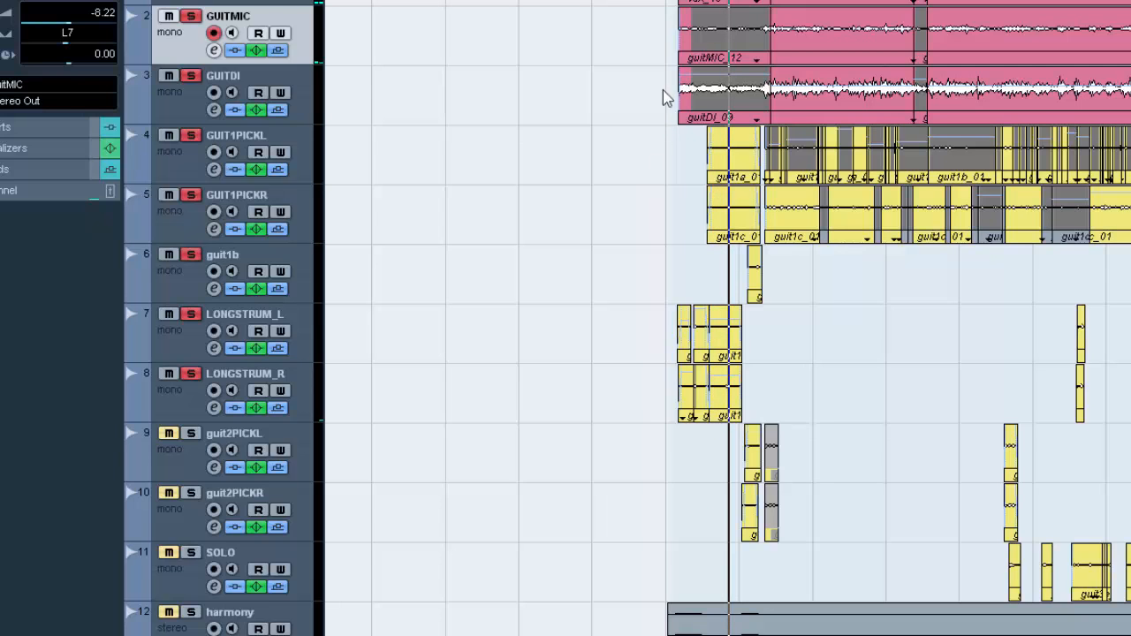
key("space")
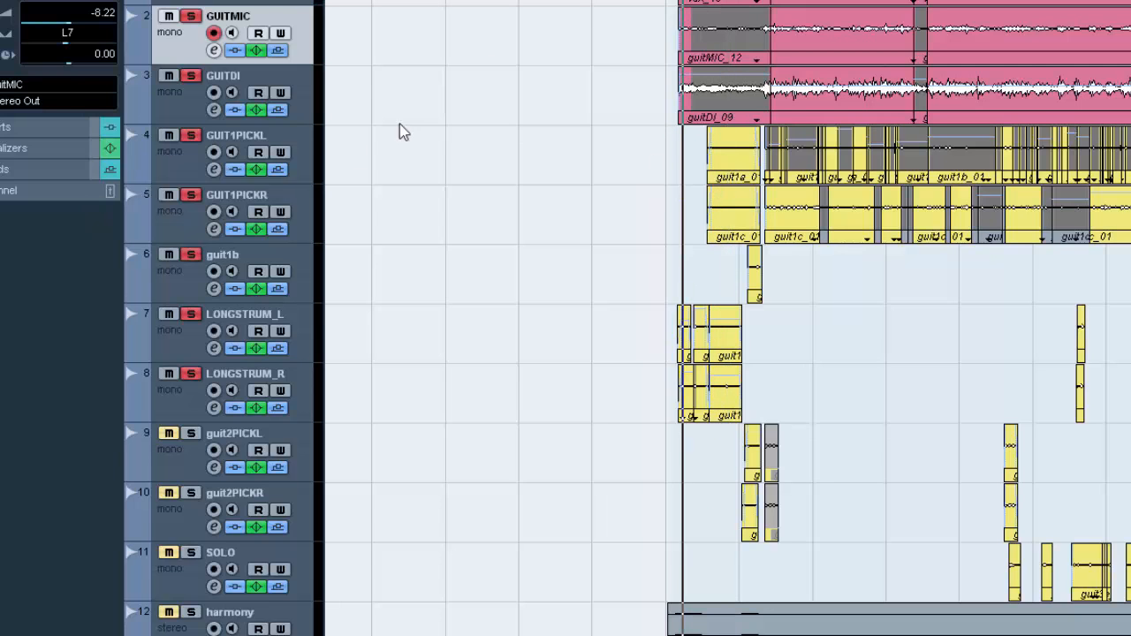
Unsolo the LONGSTRUM pair, guit1b and both GUIT1PICK tracks, and play only GUITDI and GUITMIC from the song's start
left_click(191, 372)
left_click(193, 258)
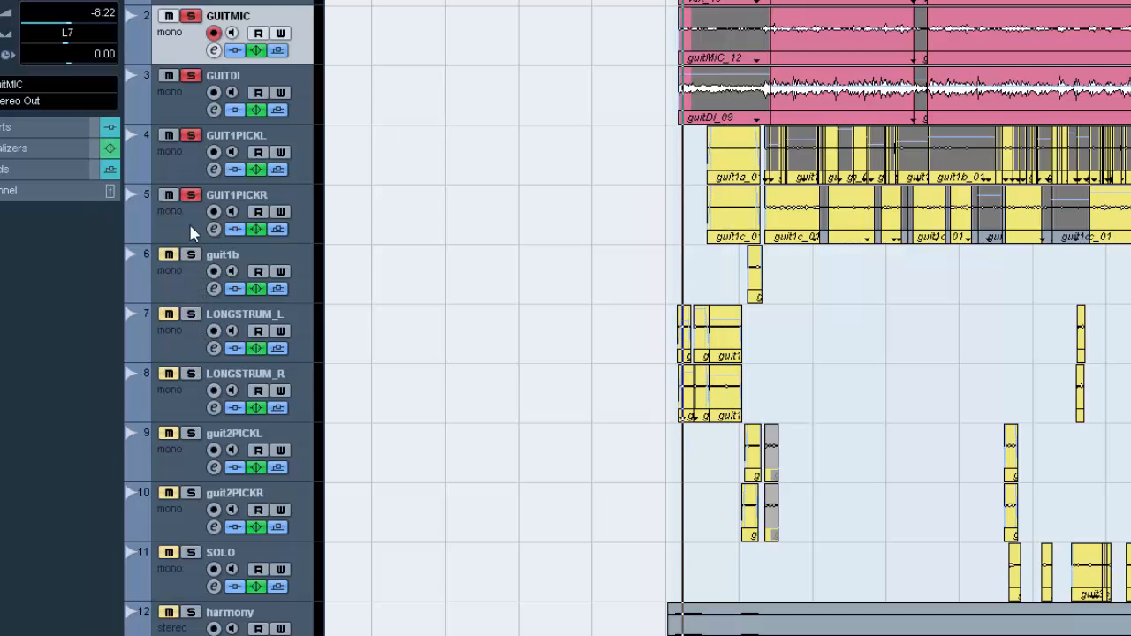
left_click(190, 193)
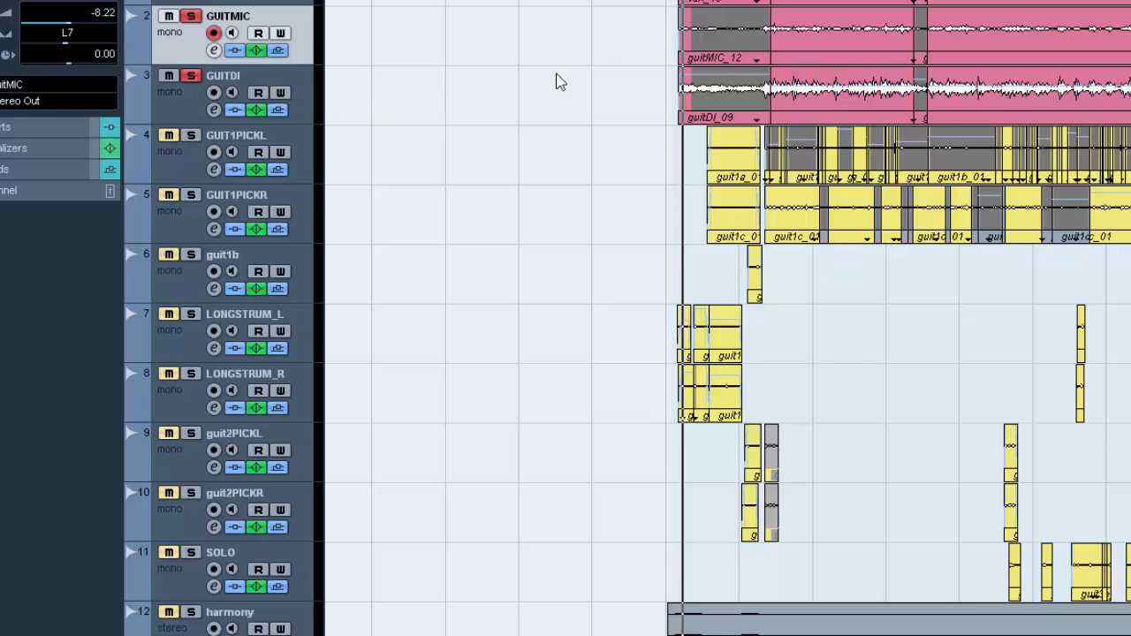
left_click(677, 1)
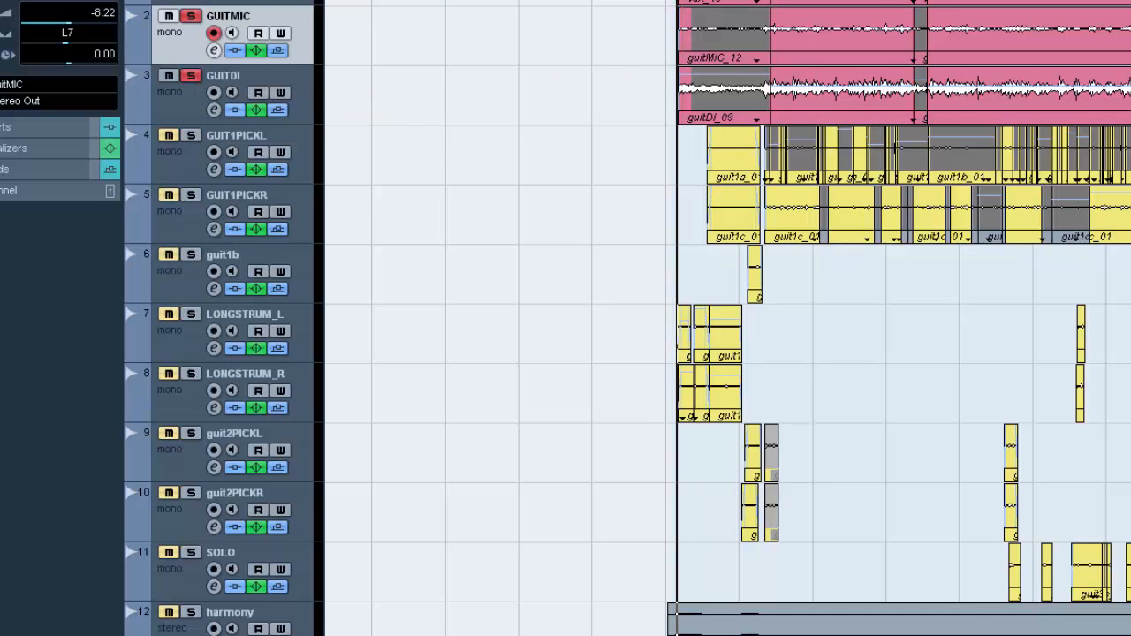
key("space")
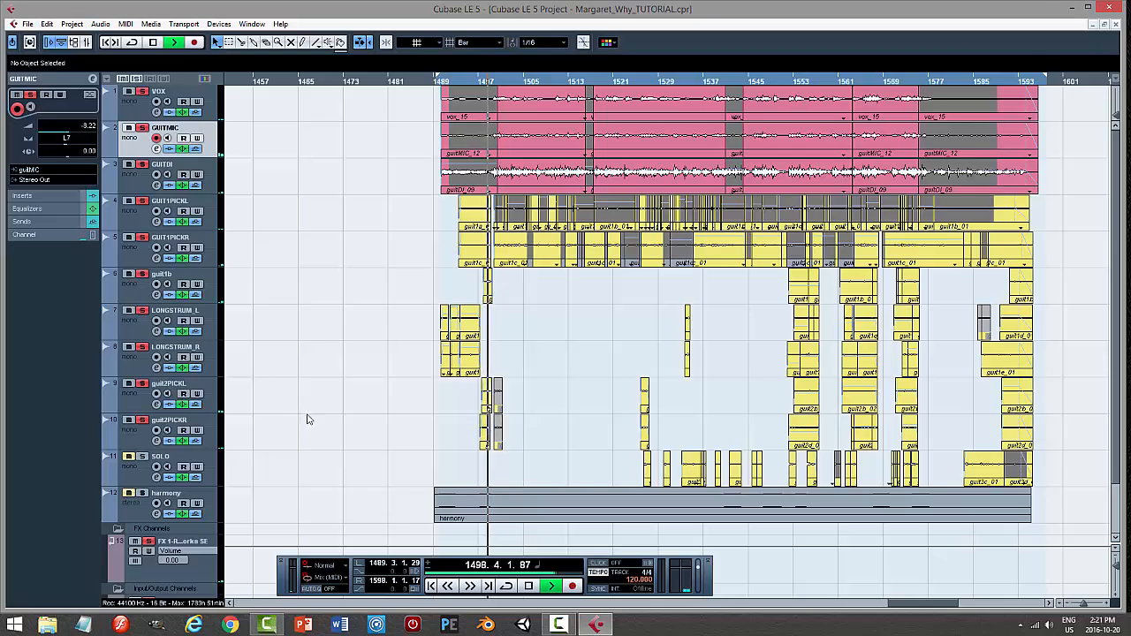
Stop playback, leave only guit2PICKL and guit2PICKR soloed, and play them from just before their first clips
key("space")
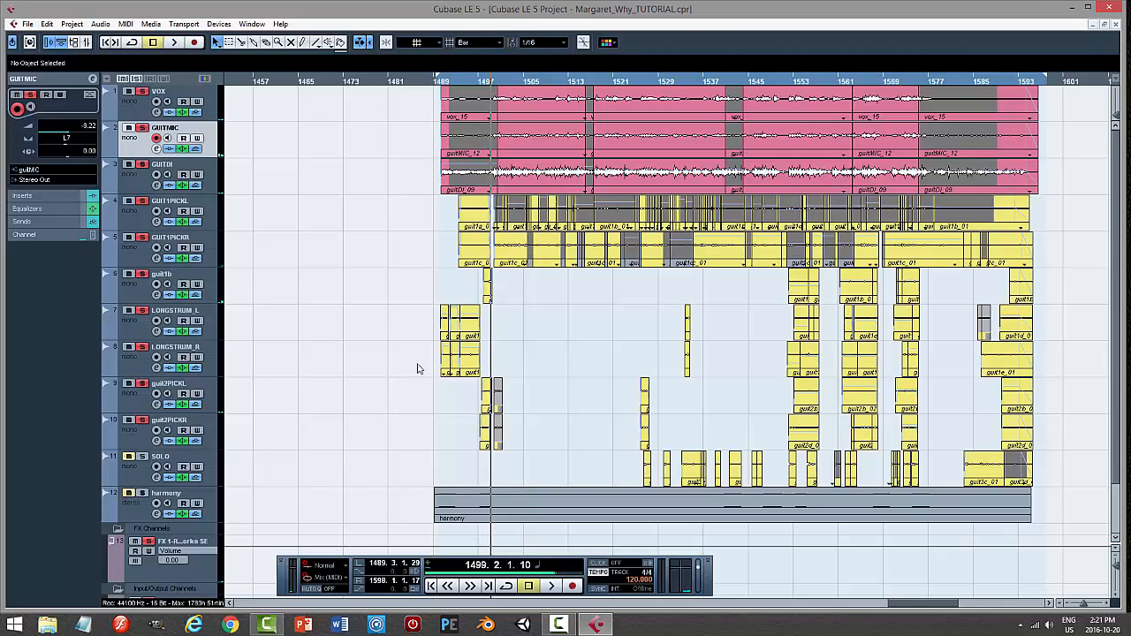
left_click(475, 86)
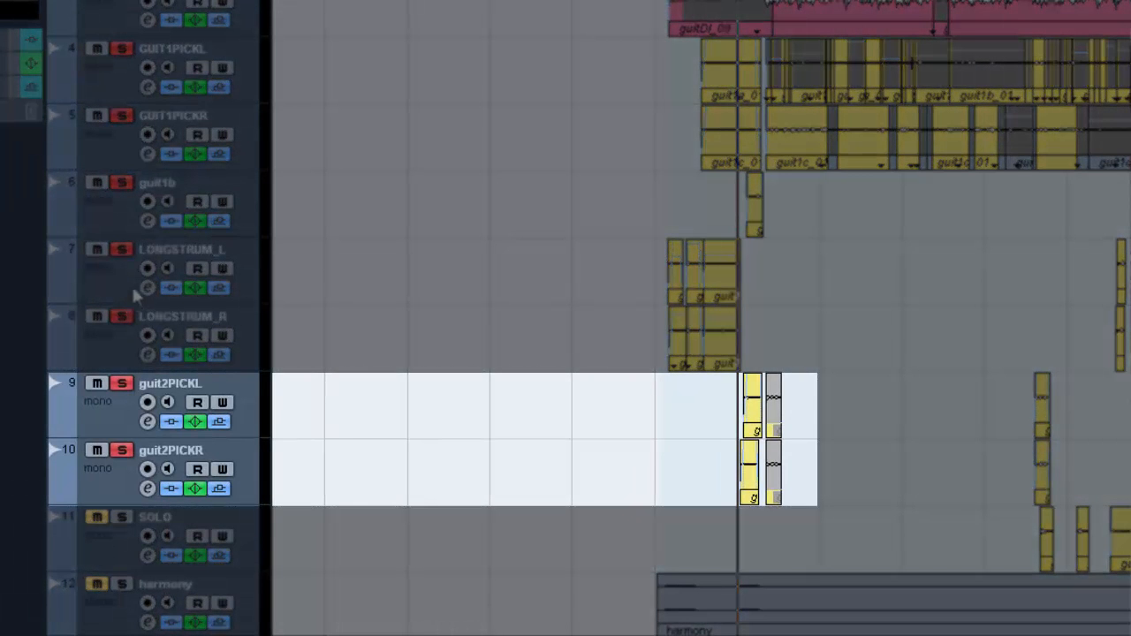
left_click(125, 317)
left_click(123, 250)
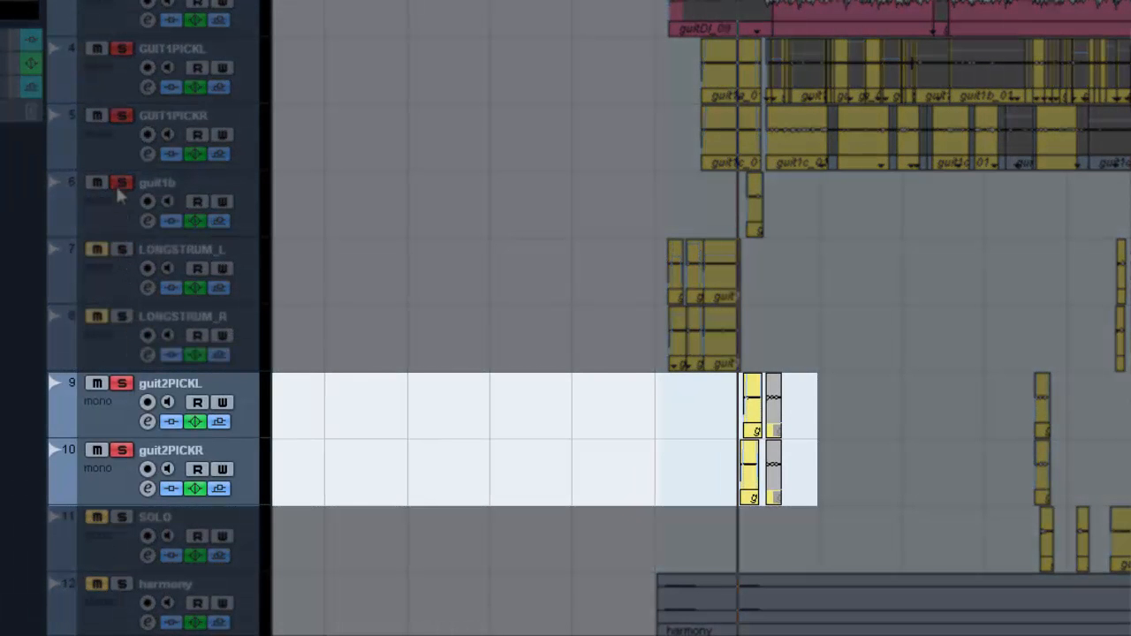
left_click(123, 183)
left_click(123, 116)
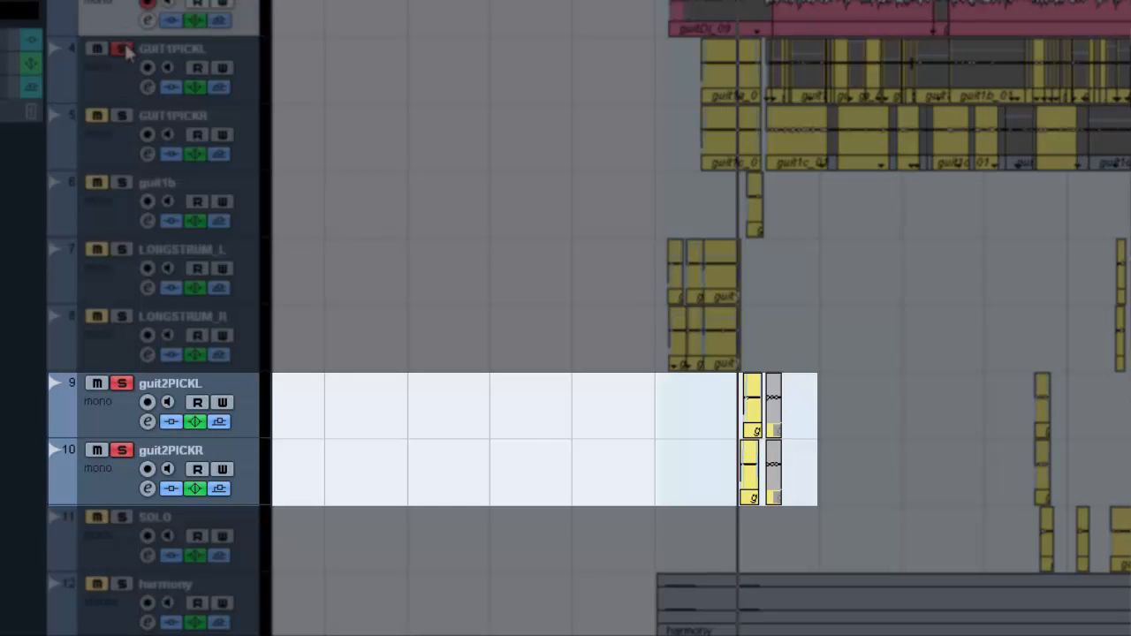
left_click(124, 49)
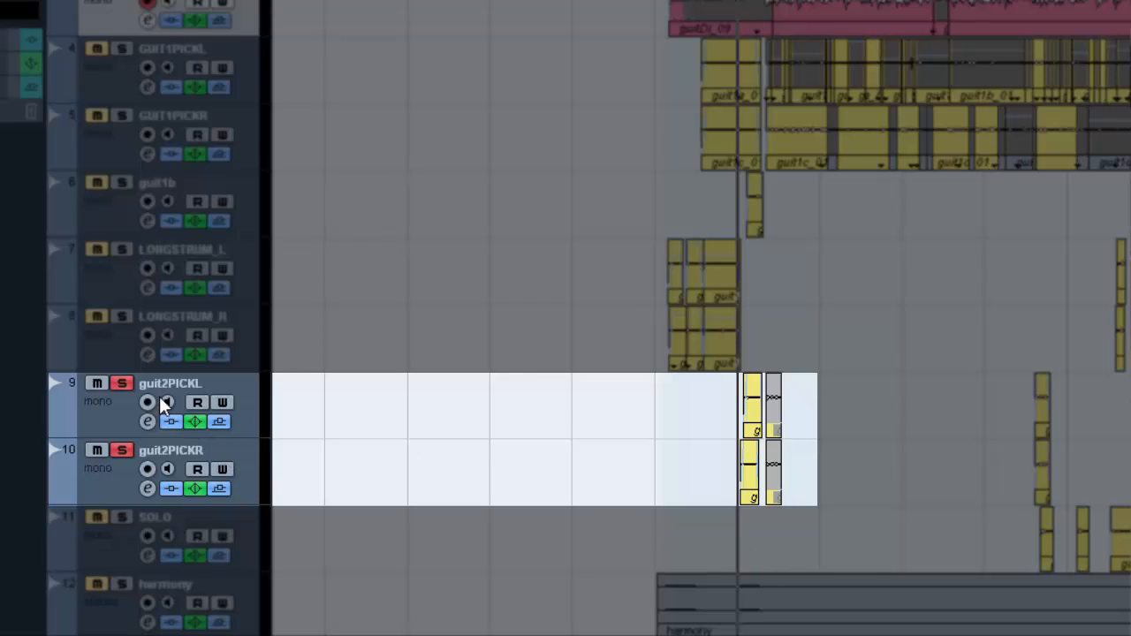
key("space")
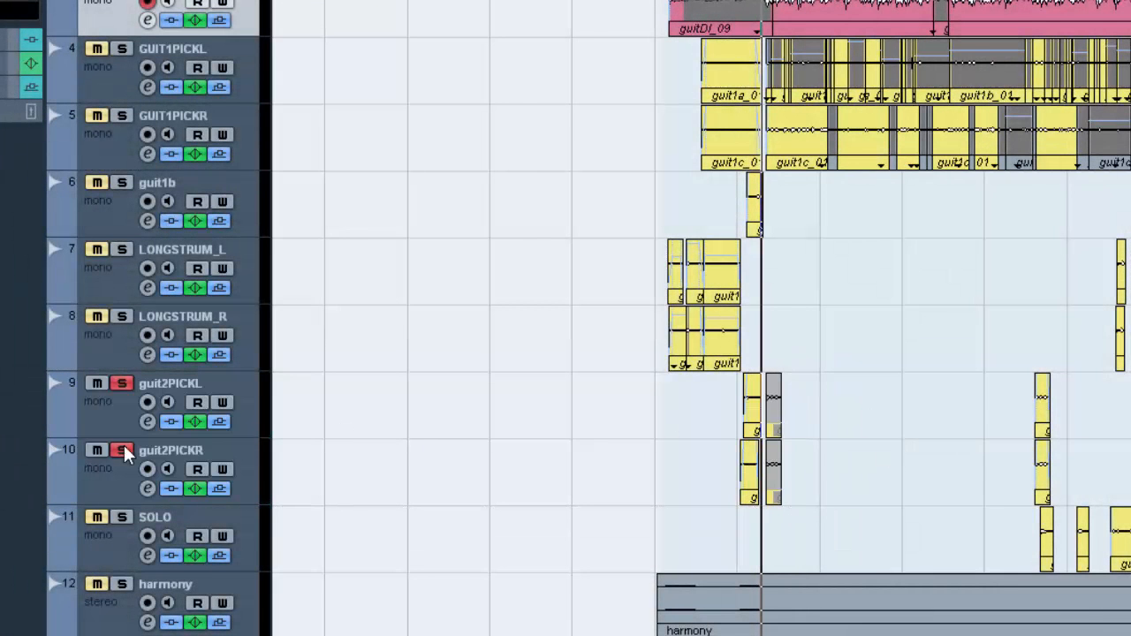
Unsolo guit2PICKR and guit2PICKL to play the full mix from the song's start, muting the harmony track for comparison
left_click(123, 451)
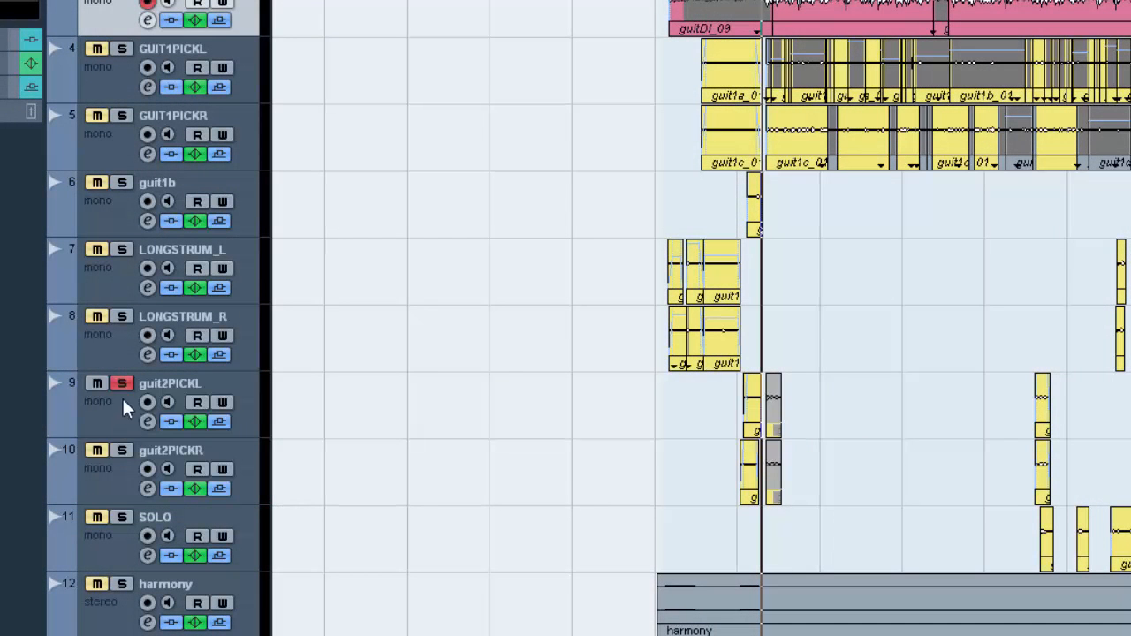
left_click(122, 384)
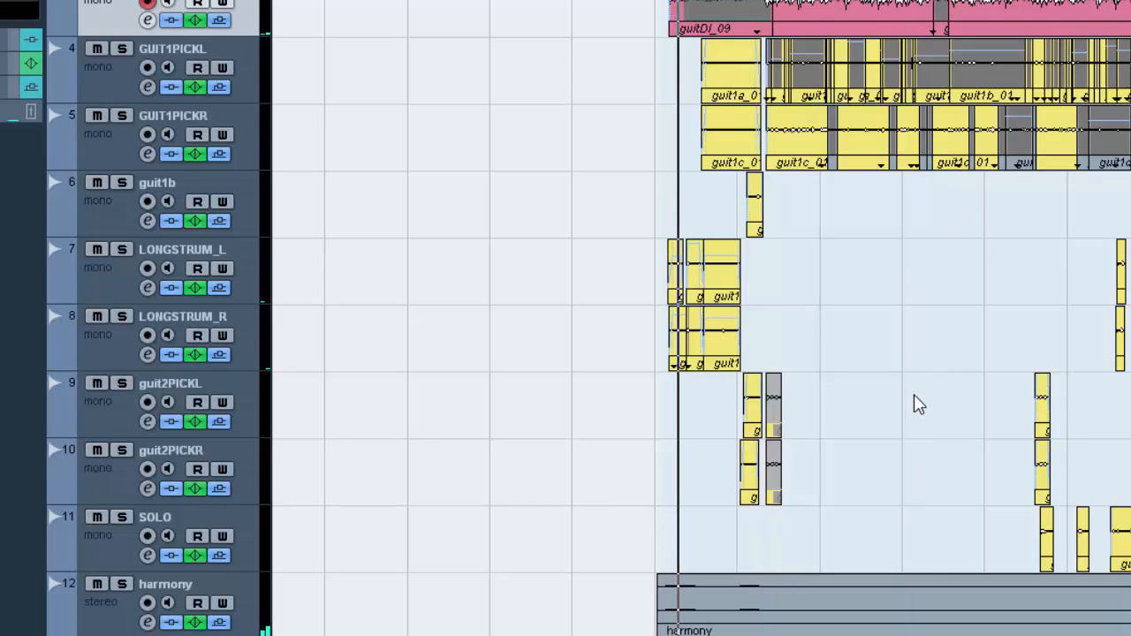
left_click(98, 587)
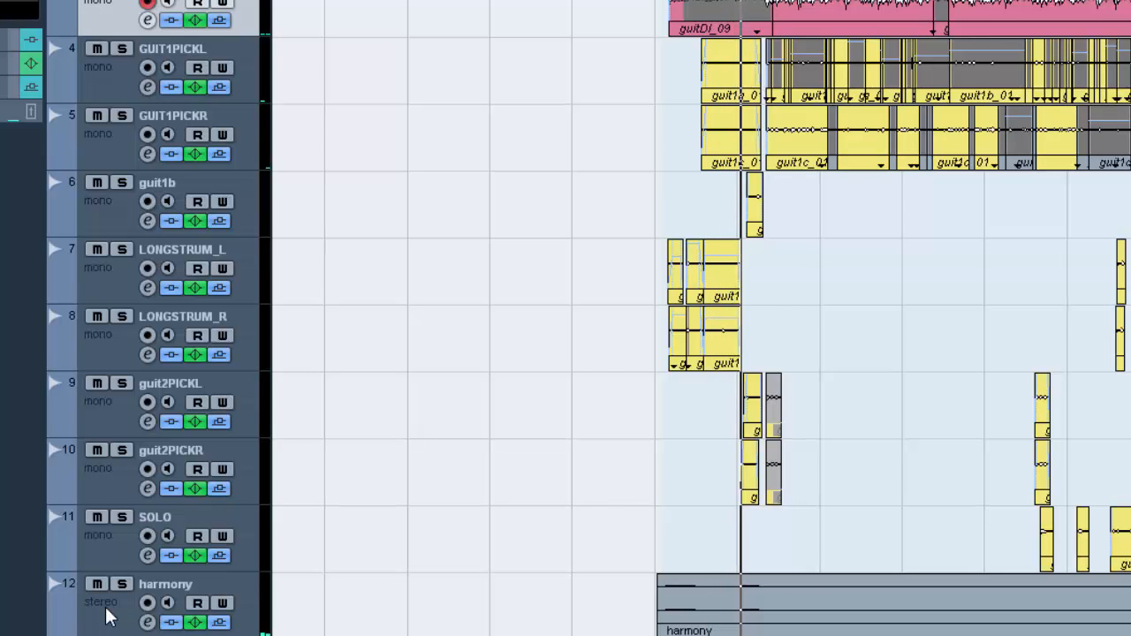
Switch the harmony track's solo on and off to compare it with the full mix from the song's start, and stop playback
left_click(122, 586)
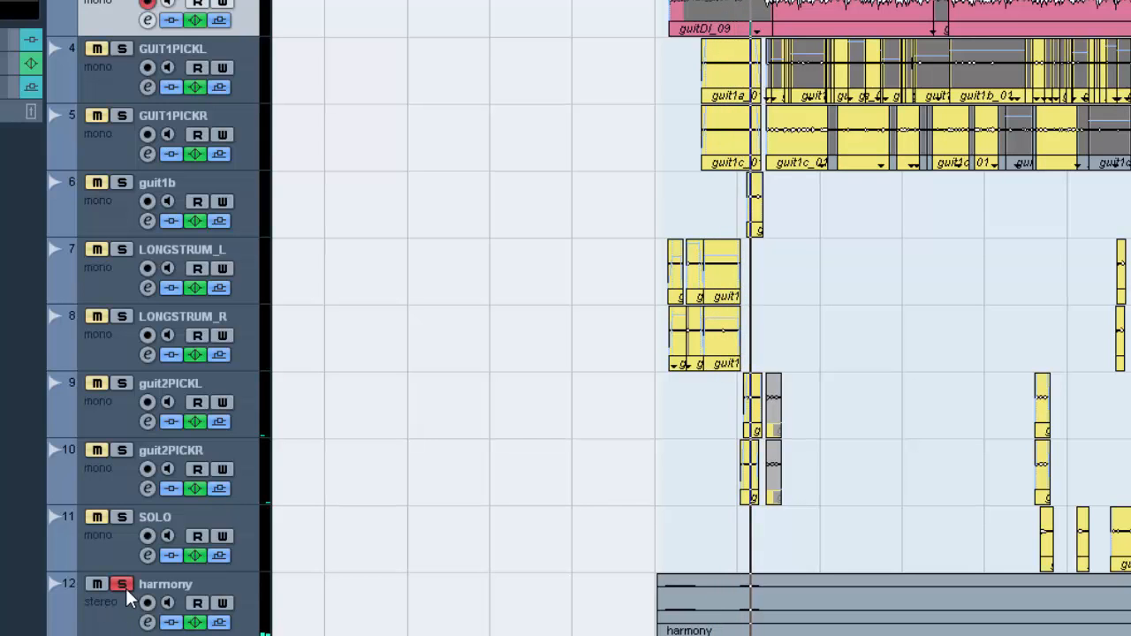
left_click(123, 586)
key("space")
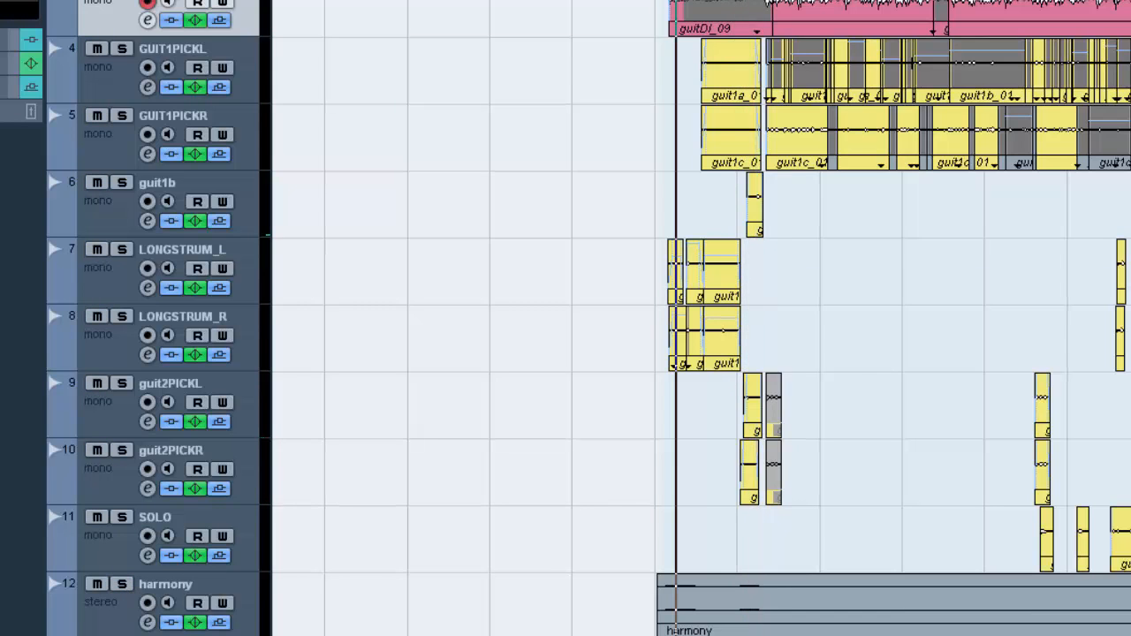
left_click(123, 586)
key("space")
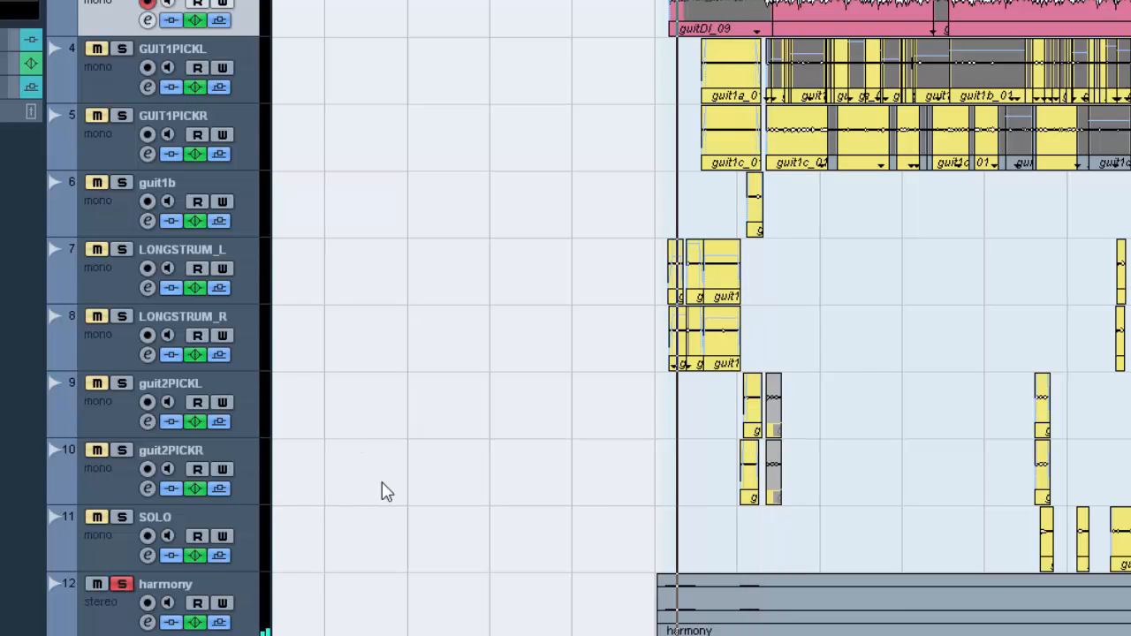
left_click(123, 586)
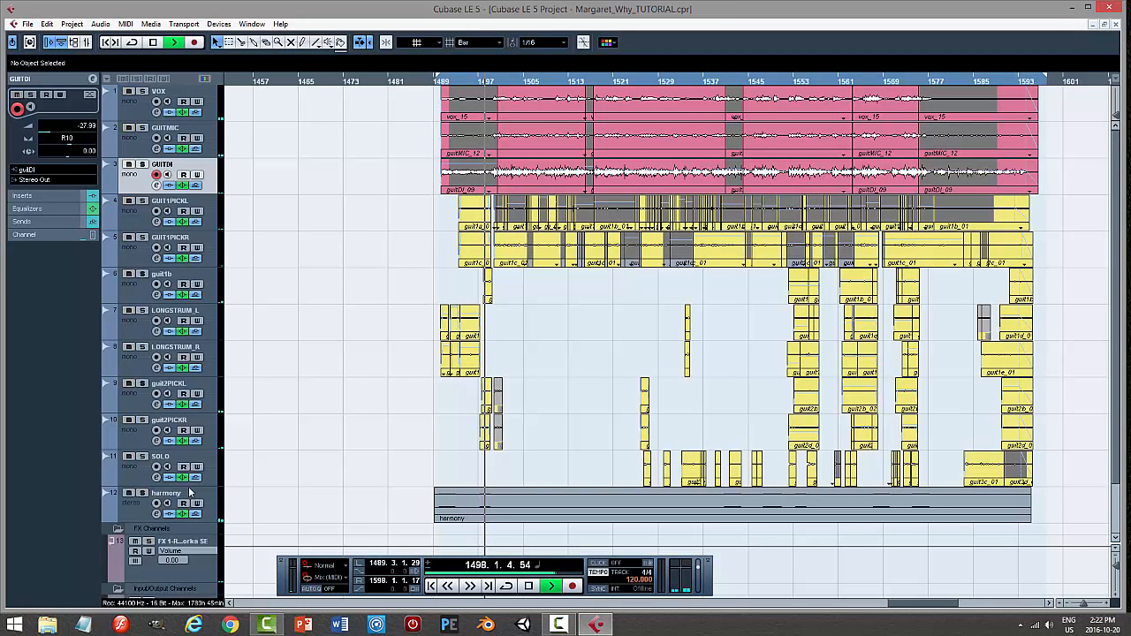
key("space")
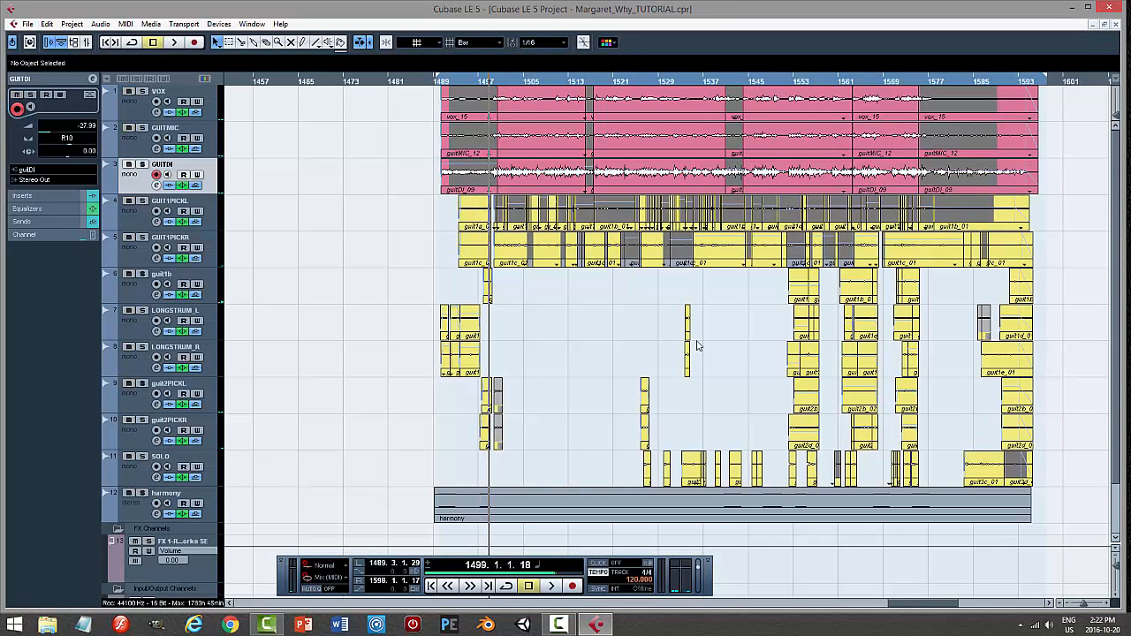
Play the full mix from about bar 1540 to hear the harmony part, and stop playback
left_click(724, 83)
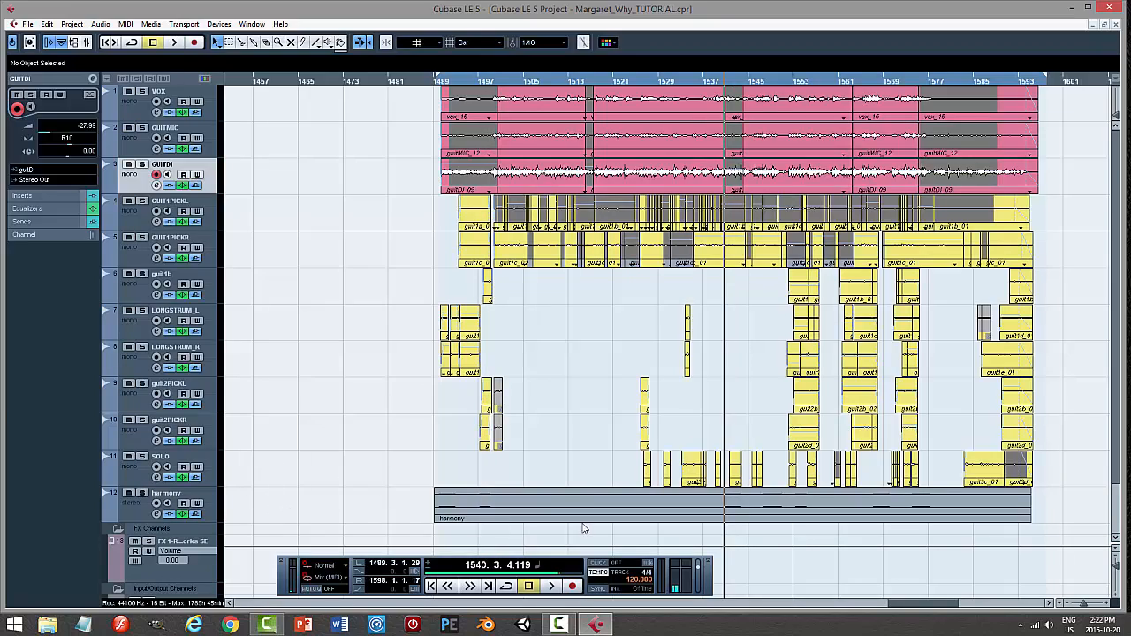
key("space")
left_click(353, 513)
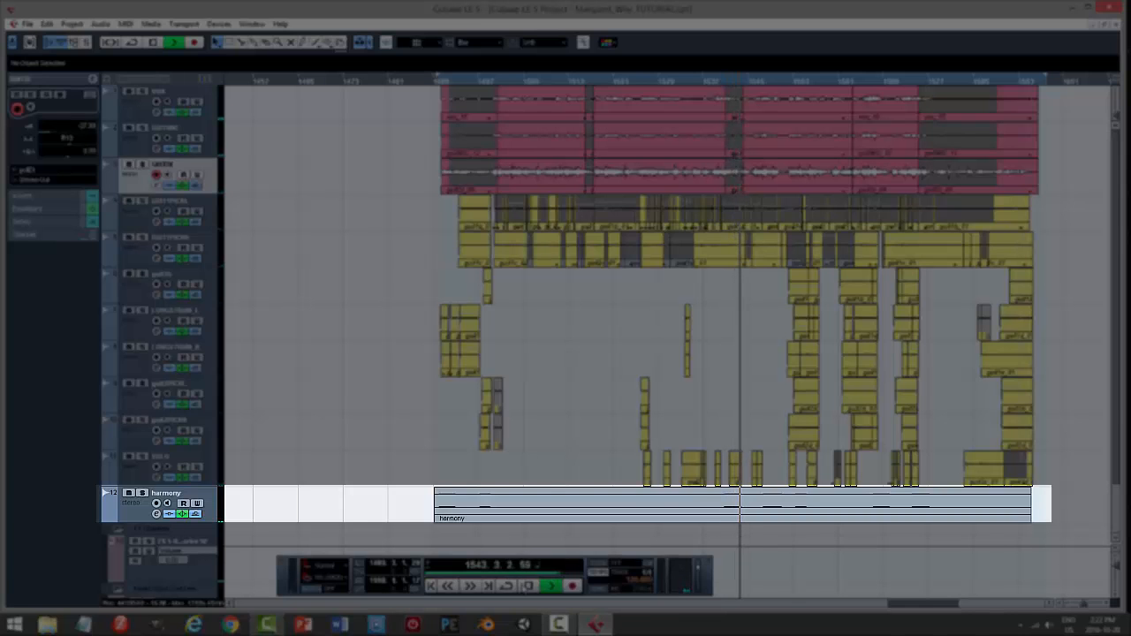
key("space")
Play from about bar 1538, solo the harmony track during playback, and unsolo it after stopping
left_click(712, 82)
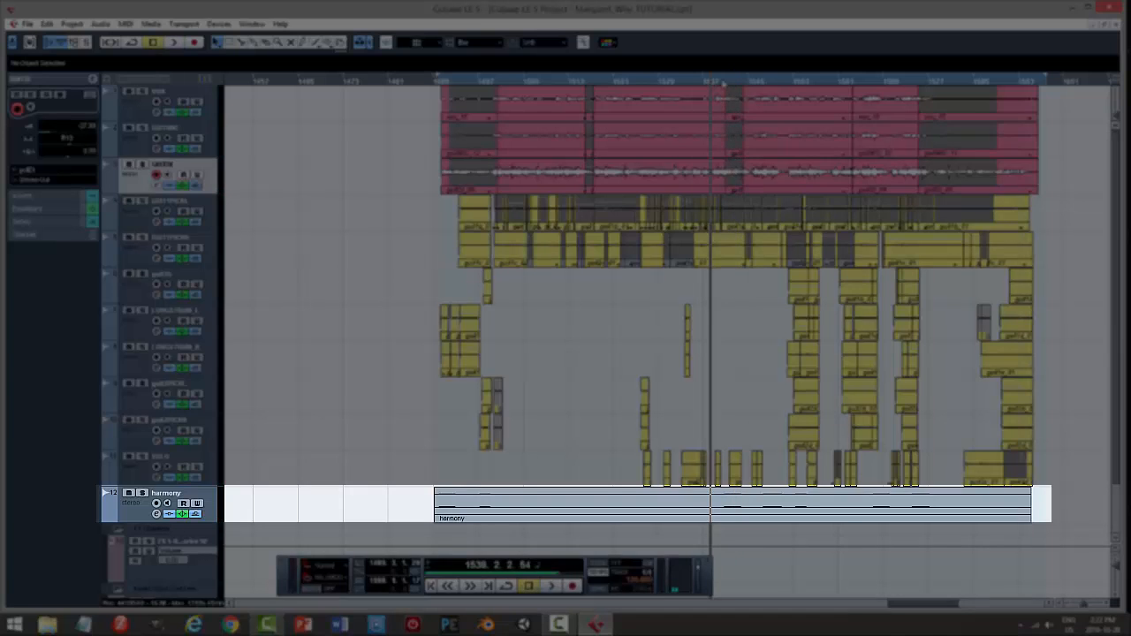
key("space")
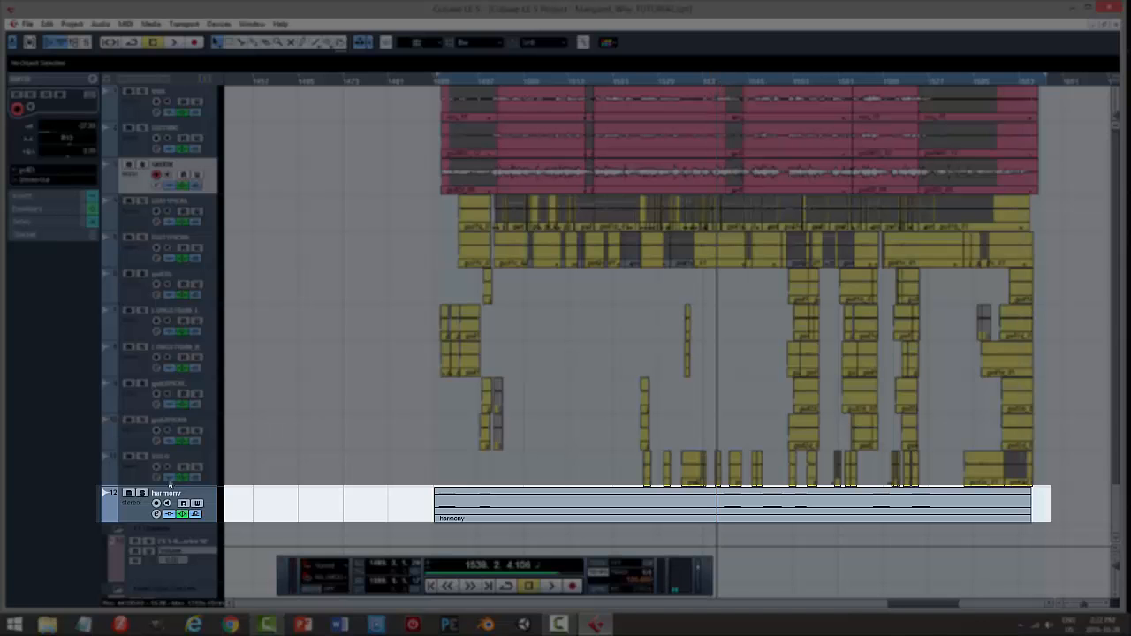
left_click(552, 587)
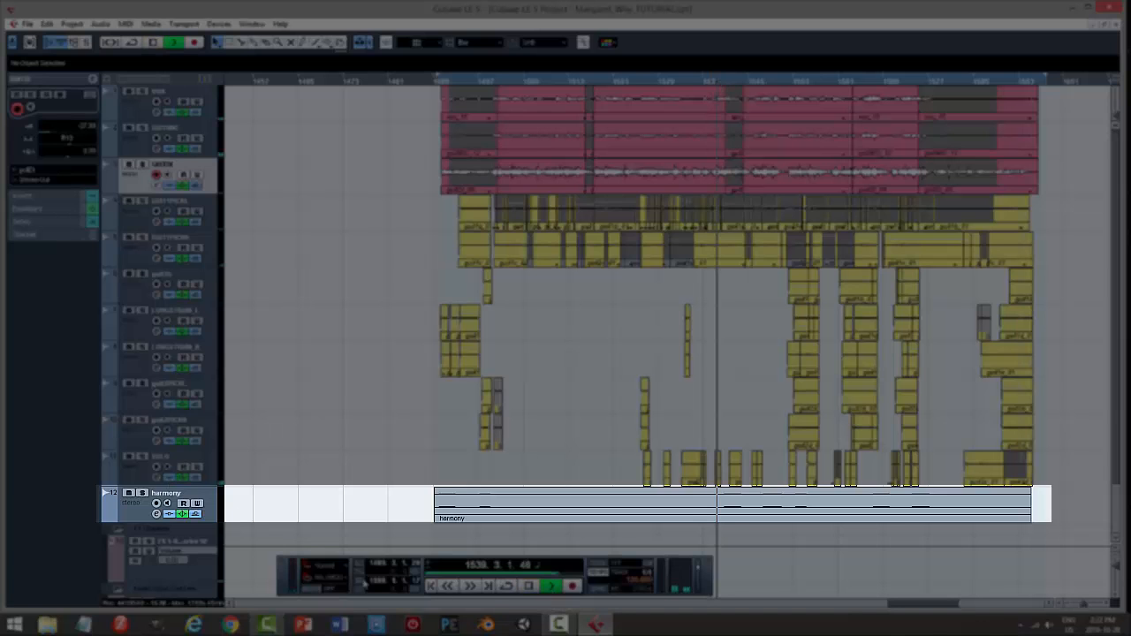
left_click(142, 495)
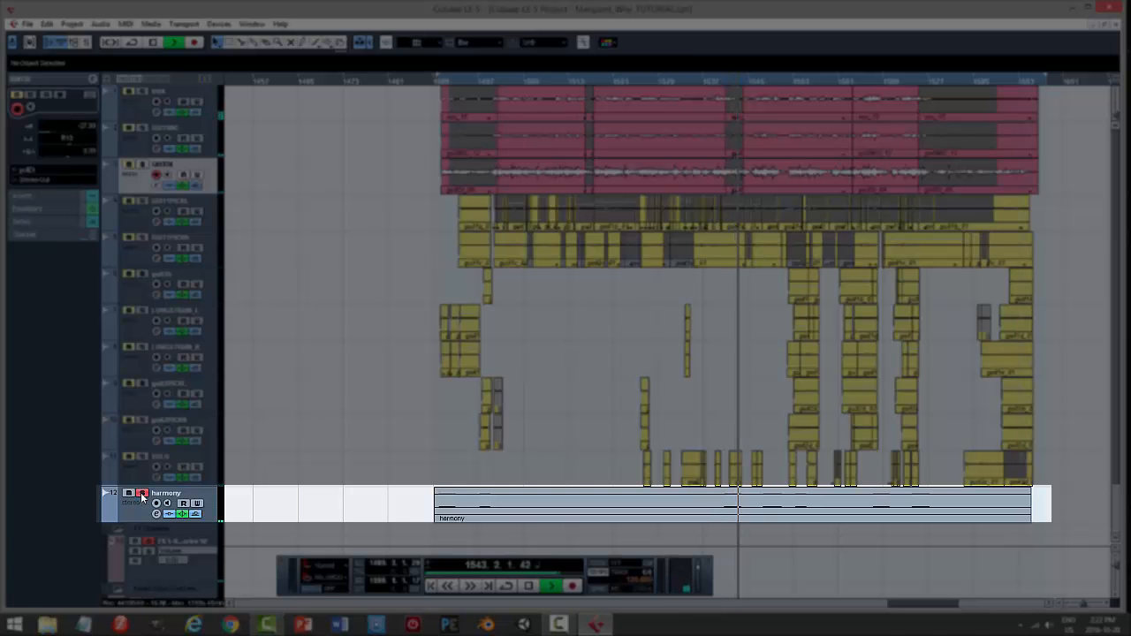
key("space")
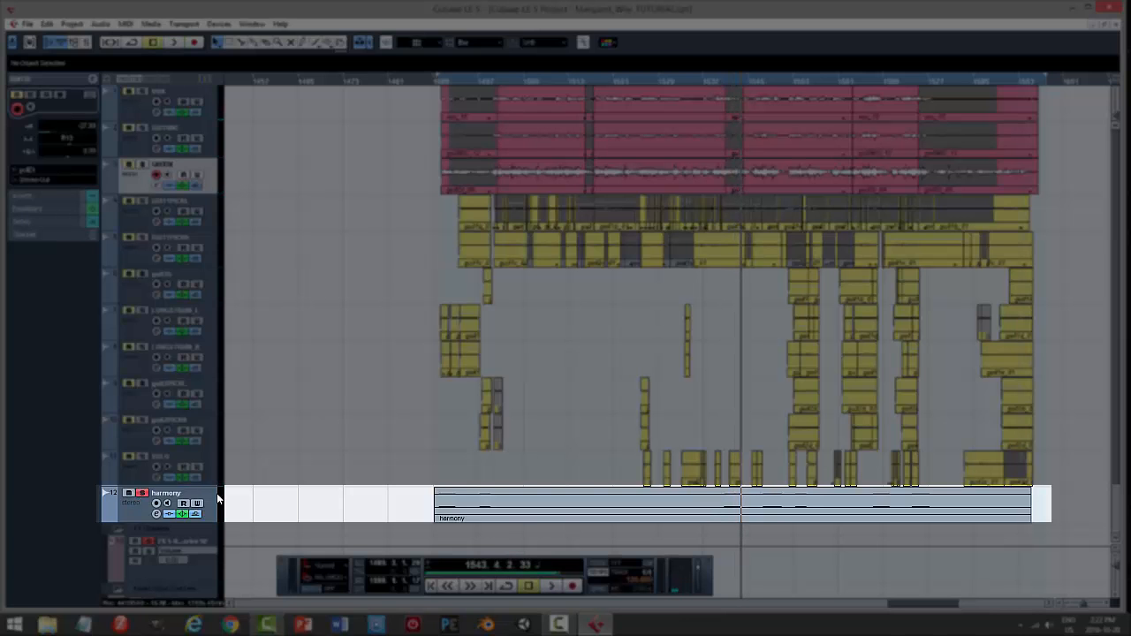
left_click(143, 494)
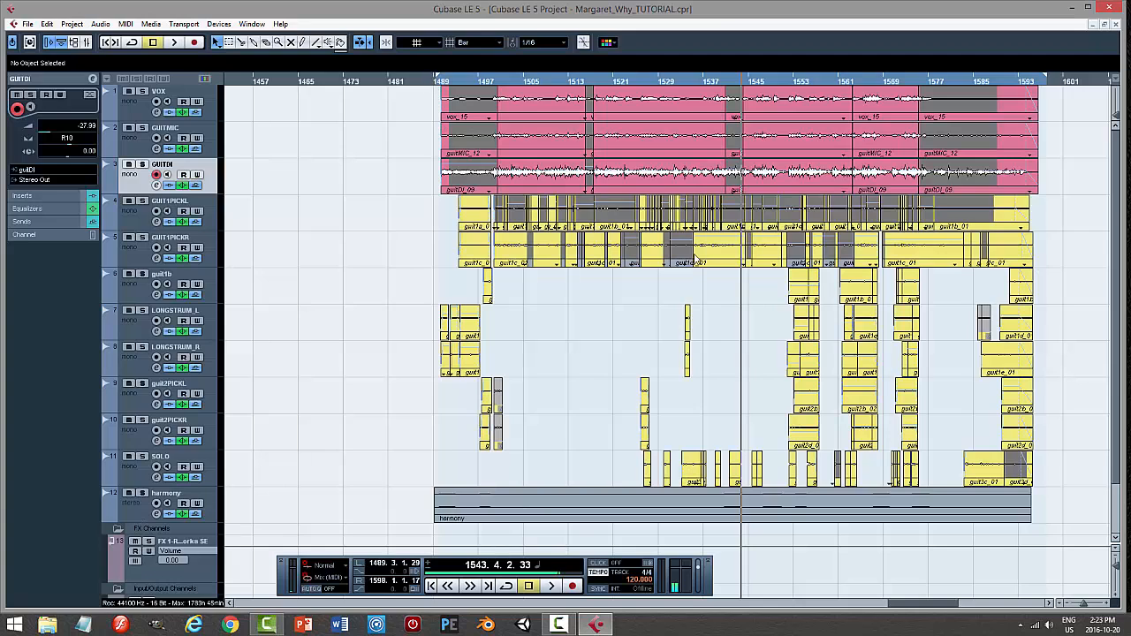
Solo the harmony track, play it from the song's start at about bar 1489, and stop playback
left_click(445, 82)
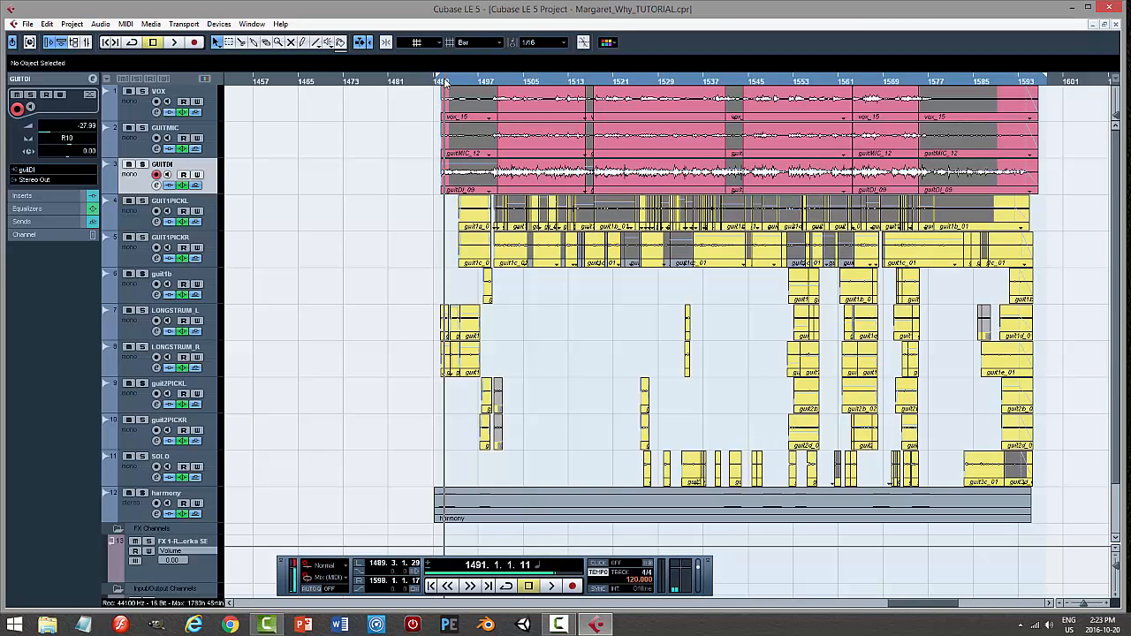
left_click(436, 81)
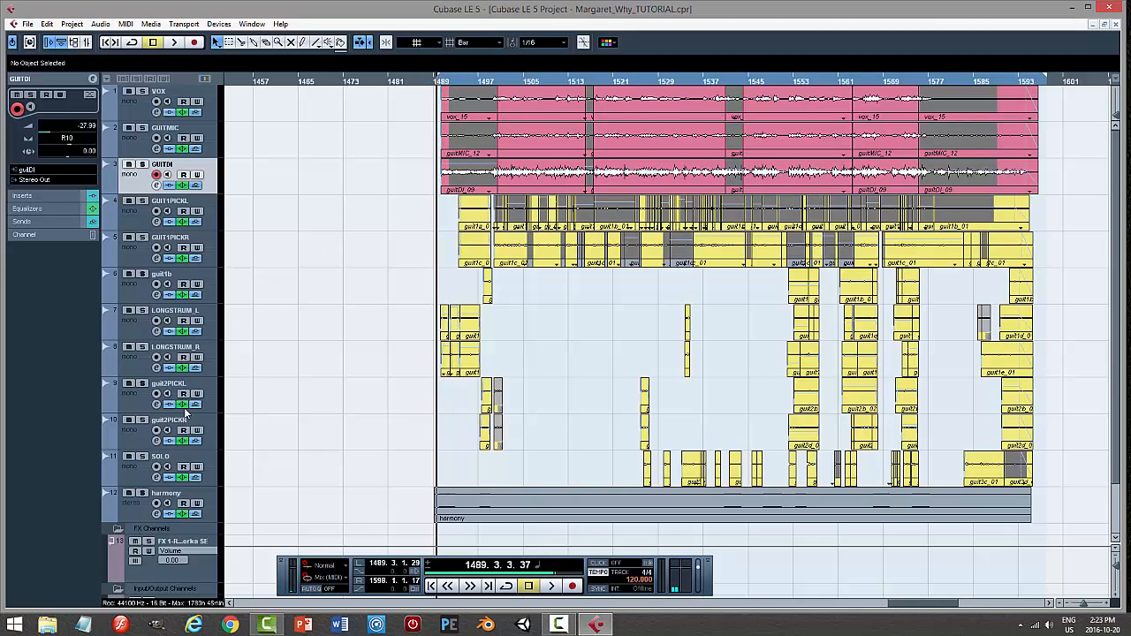
left_click(142, 493)
left_click(551, 586)
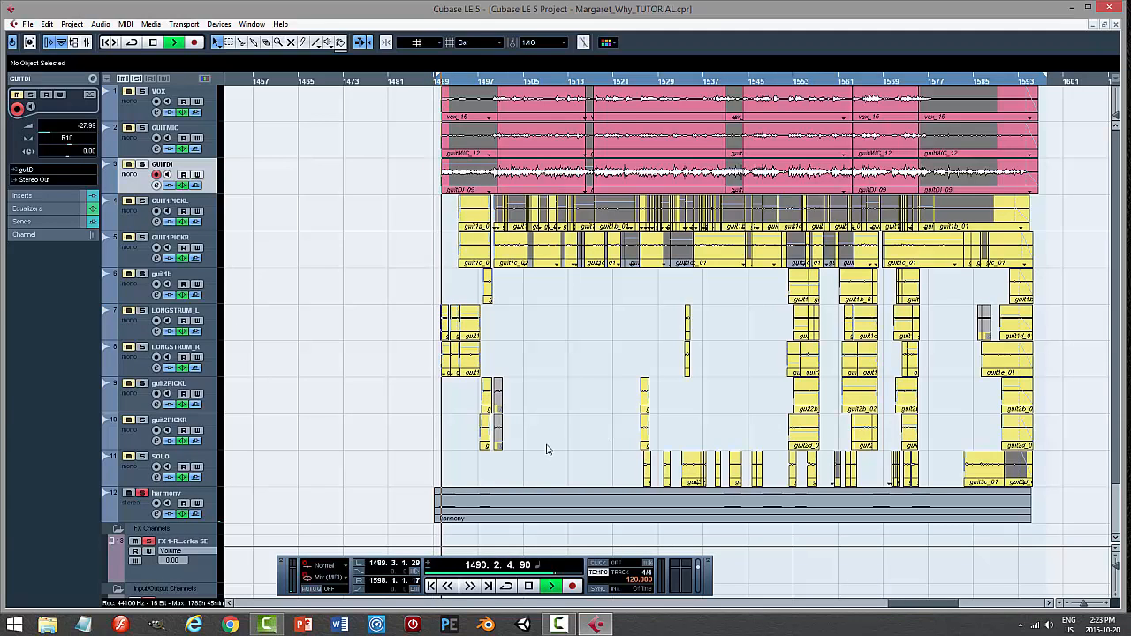
left_click(529, 586)
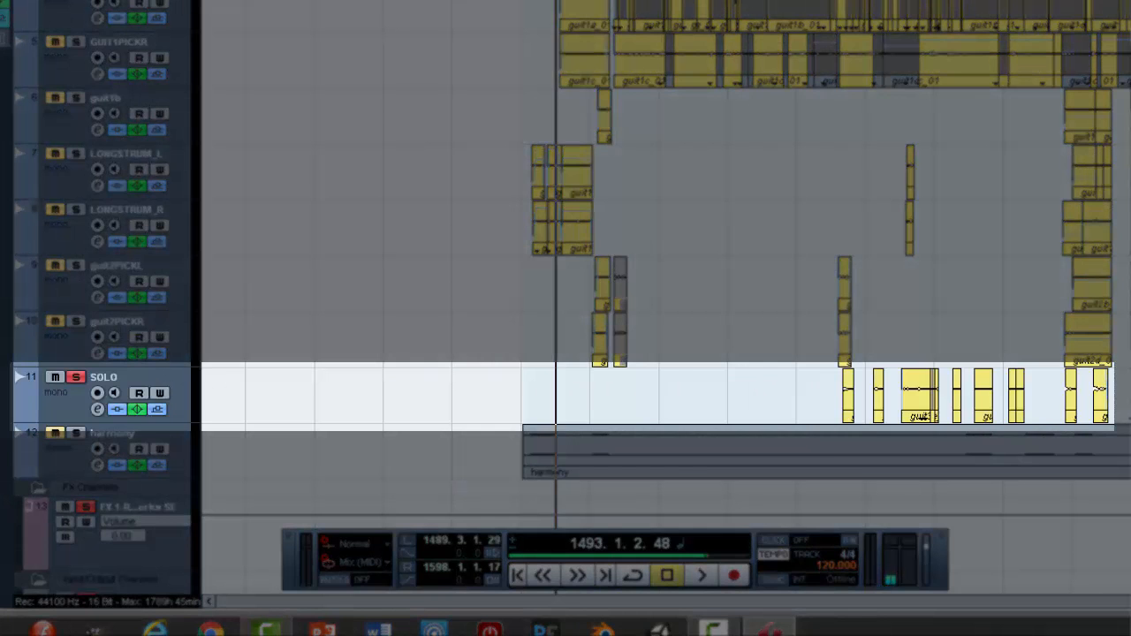
Move the playhead to about bar 1525 and unsolo the SOLO track
left_click(835, 1)
left_click(76, 378)
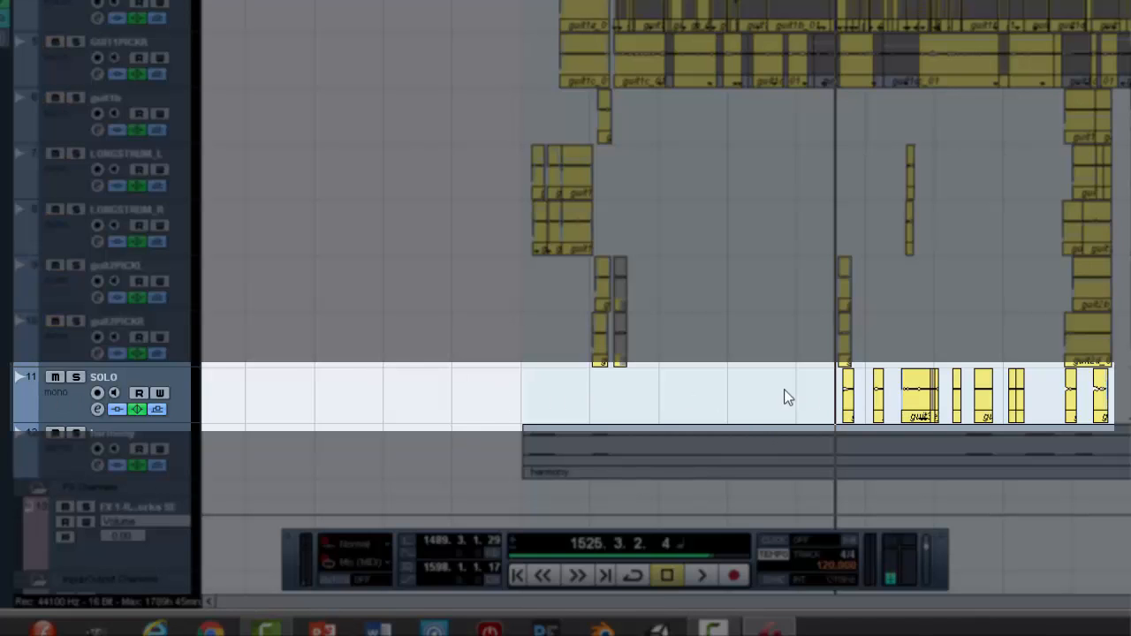
Recolour all the clips on the SOLO track blue after trying Color 16, and deselect them
left_click_drag(779, 388, 1125, 409)
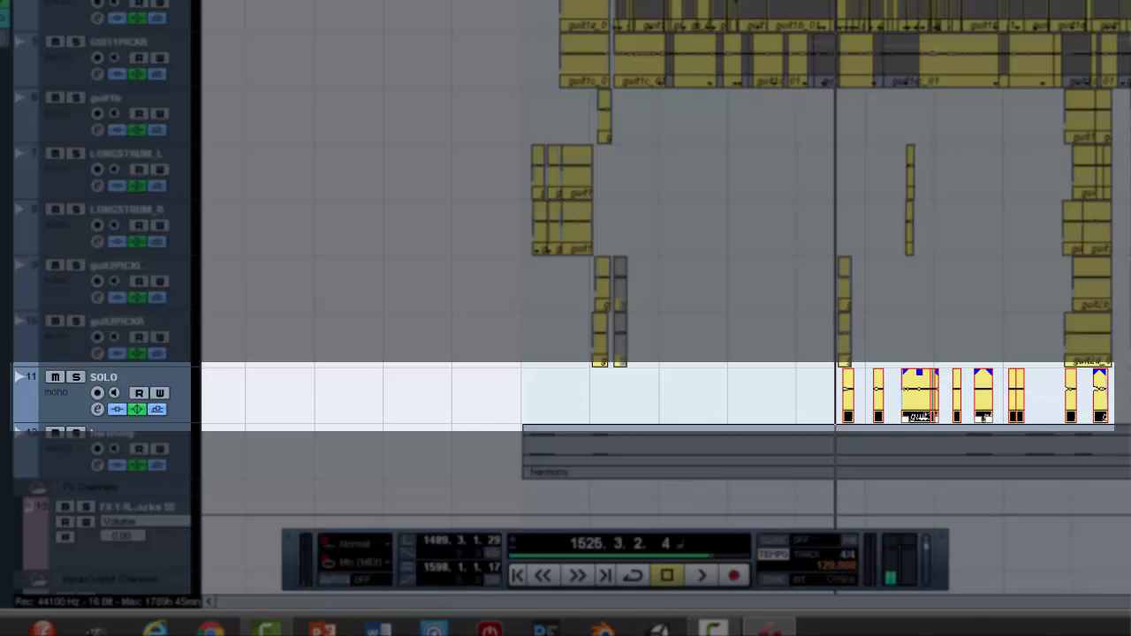
left_click(781, 1)
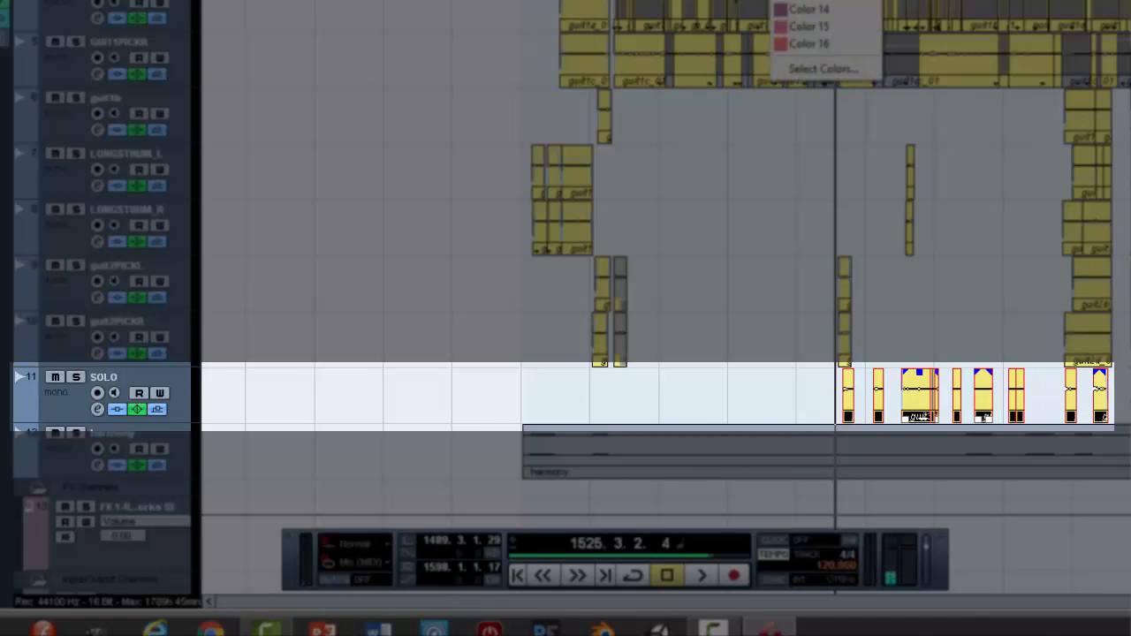
left_click(819, 46)
left_click(781, 2)
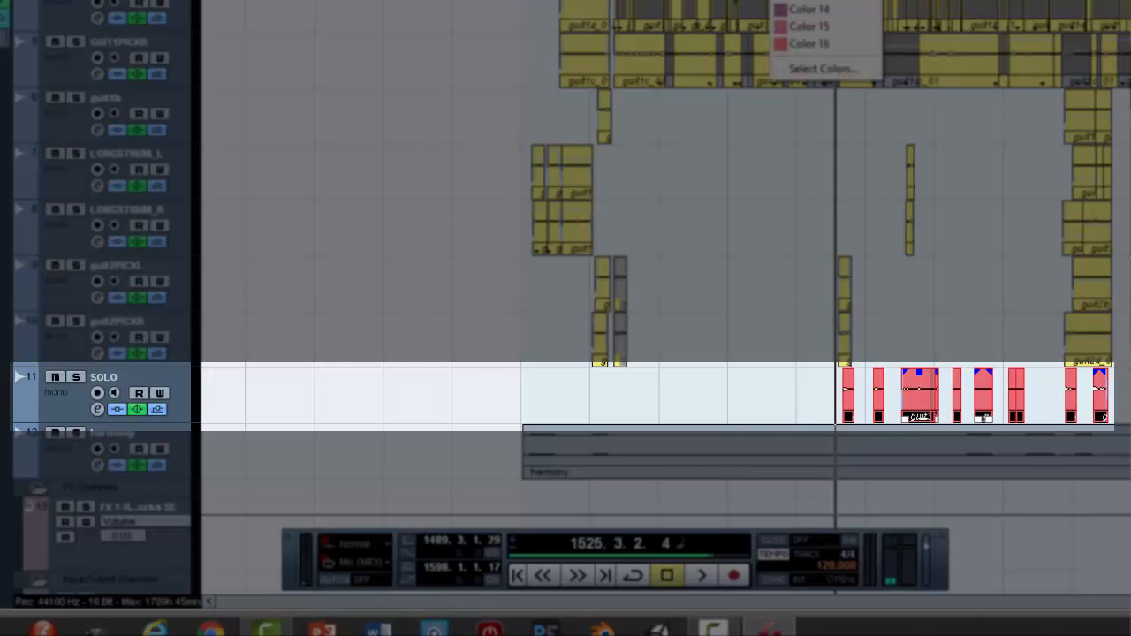
left_click(808, 2)
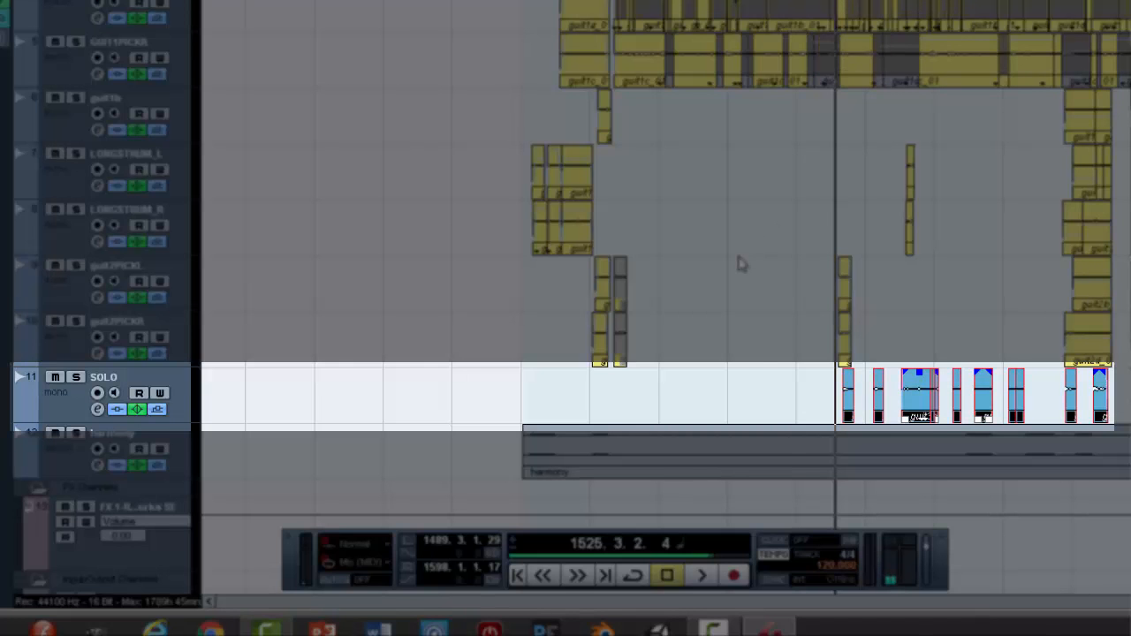
left_click(763, 370)
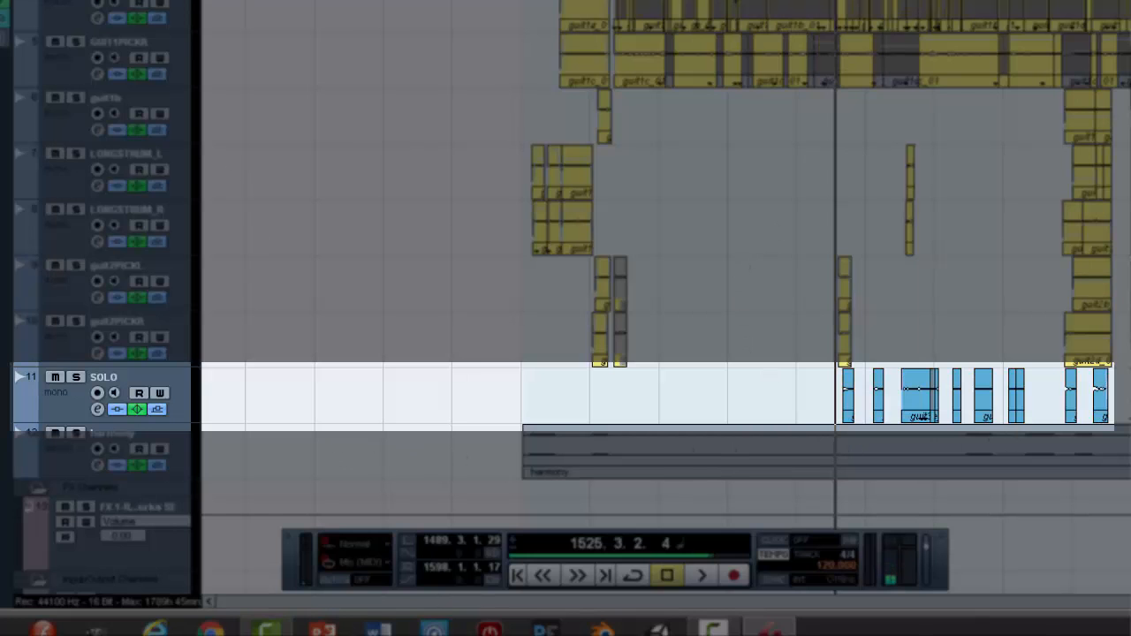
Play the mix from about bar 1525, switch the SOLO track's solo on and off during playback, and stop
key("space")
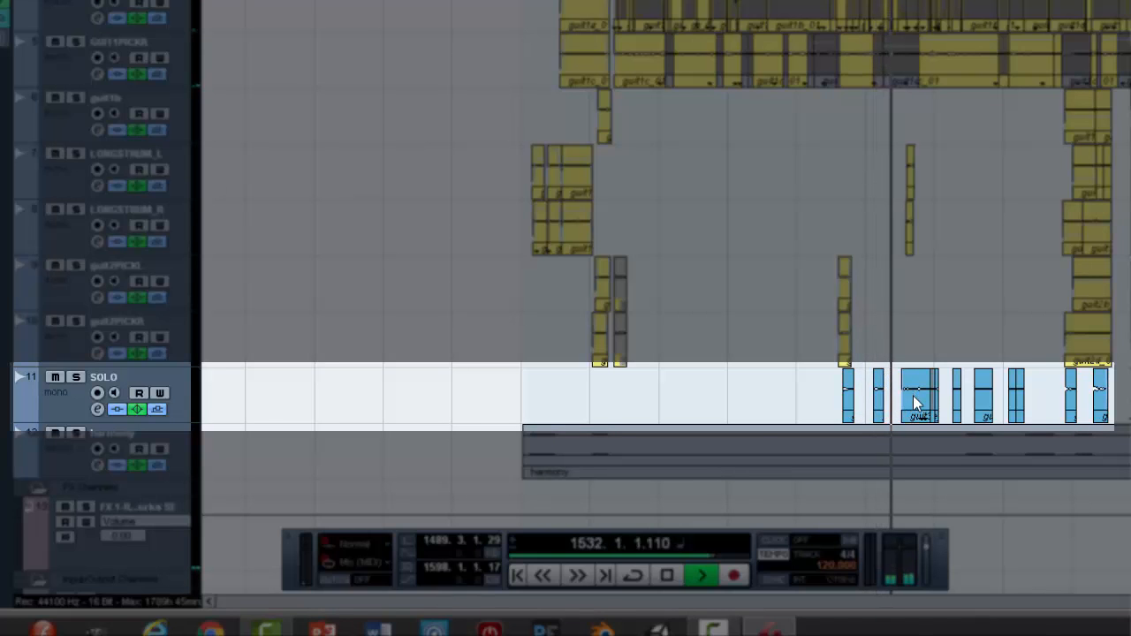
left_click(77, 380)
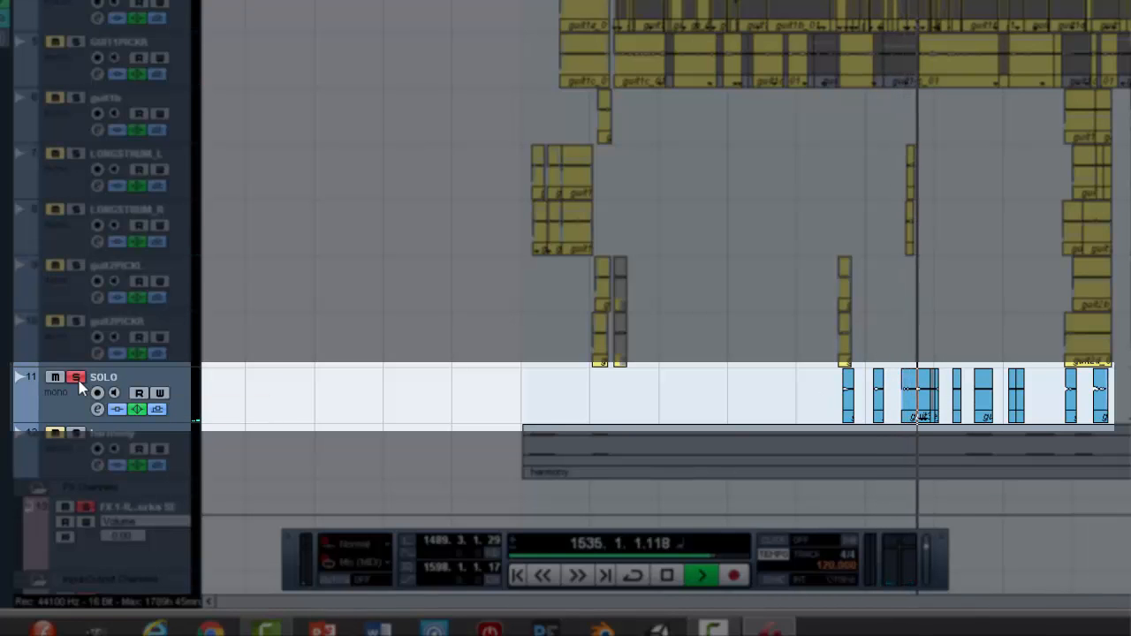
left_click(77, 380)
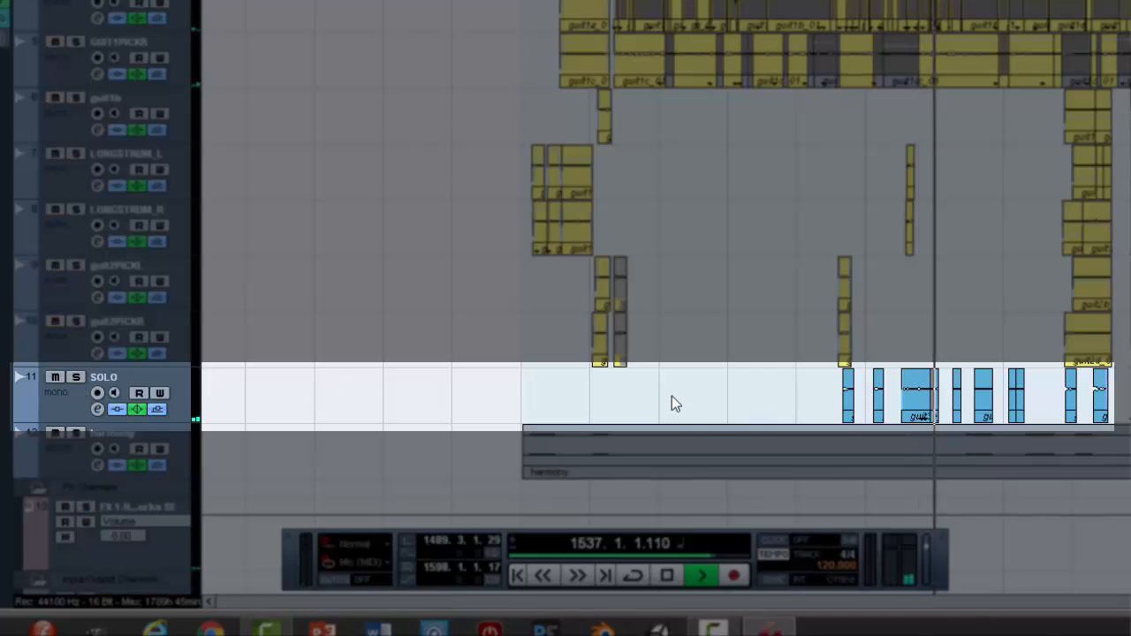
key("space")
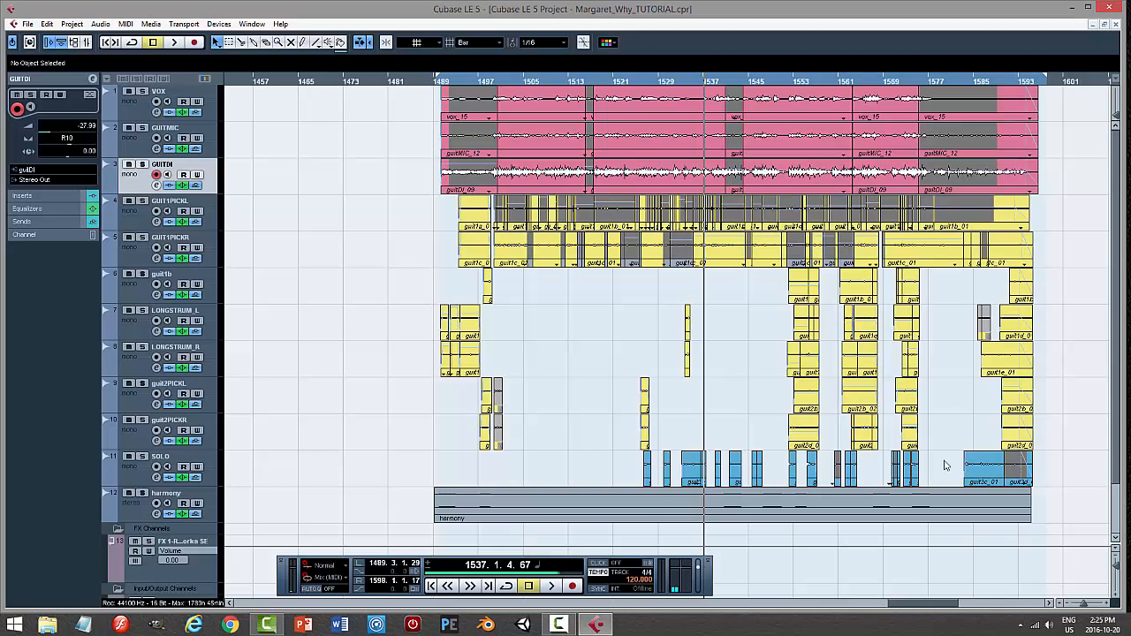
Play the ending from about bar 1583, repeatedly soloing and unsoloing the SOLO track to compare it with the full mix, and stop
left_click(960, 78)
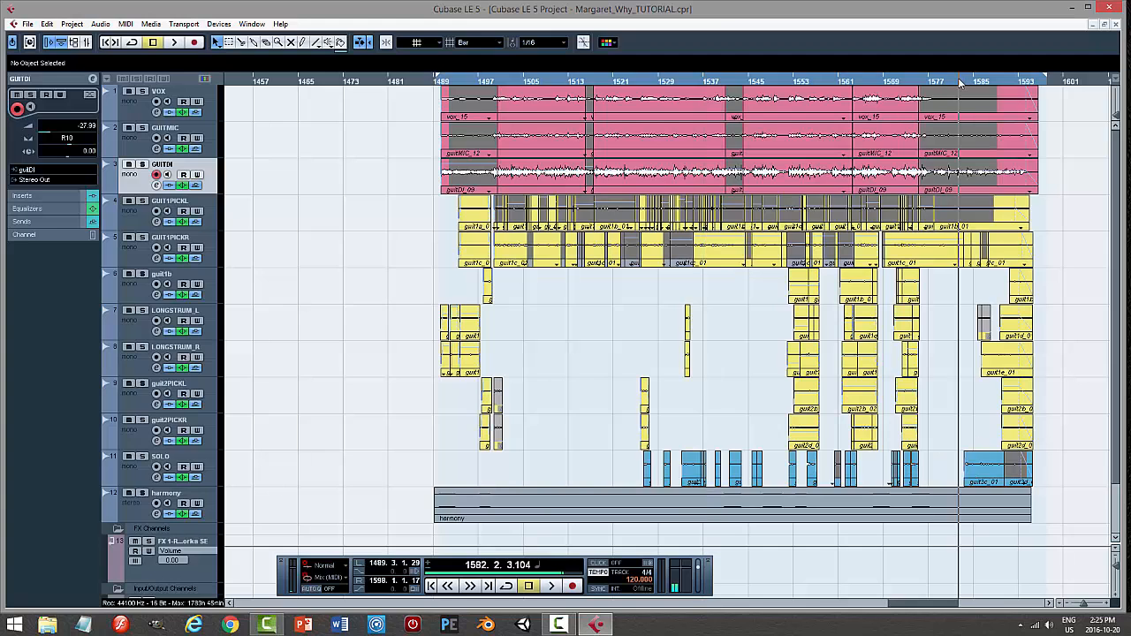
left_click(964, 77)
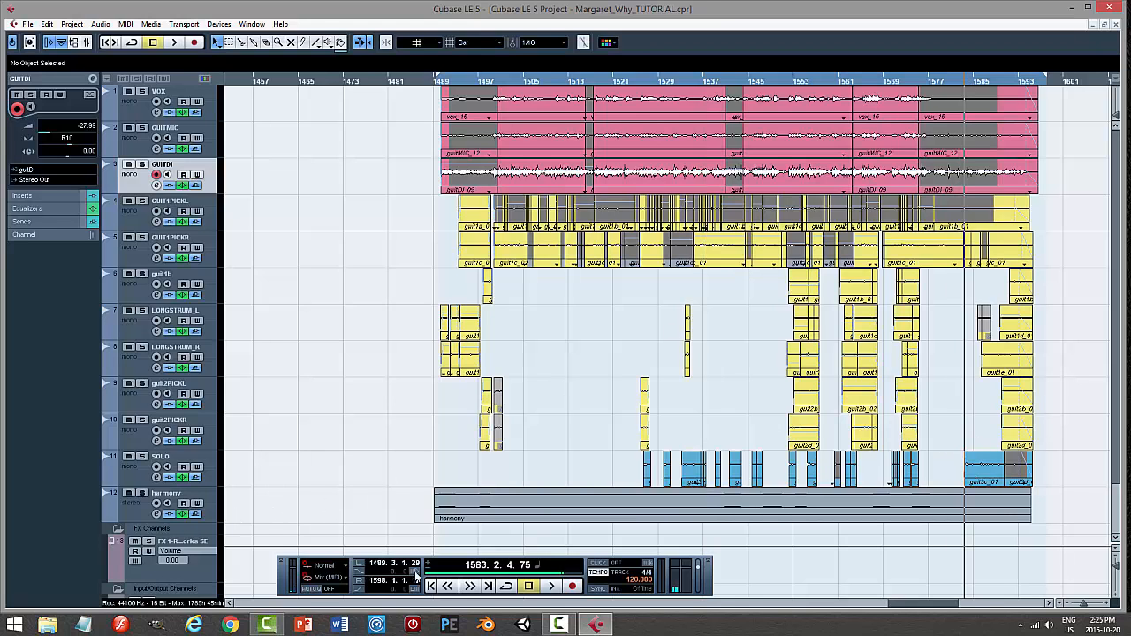
left_click(549, 587)
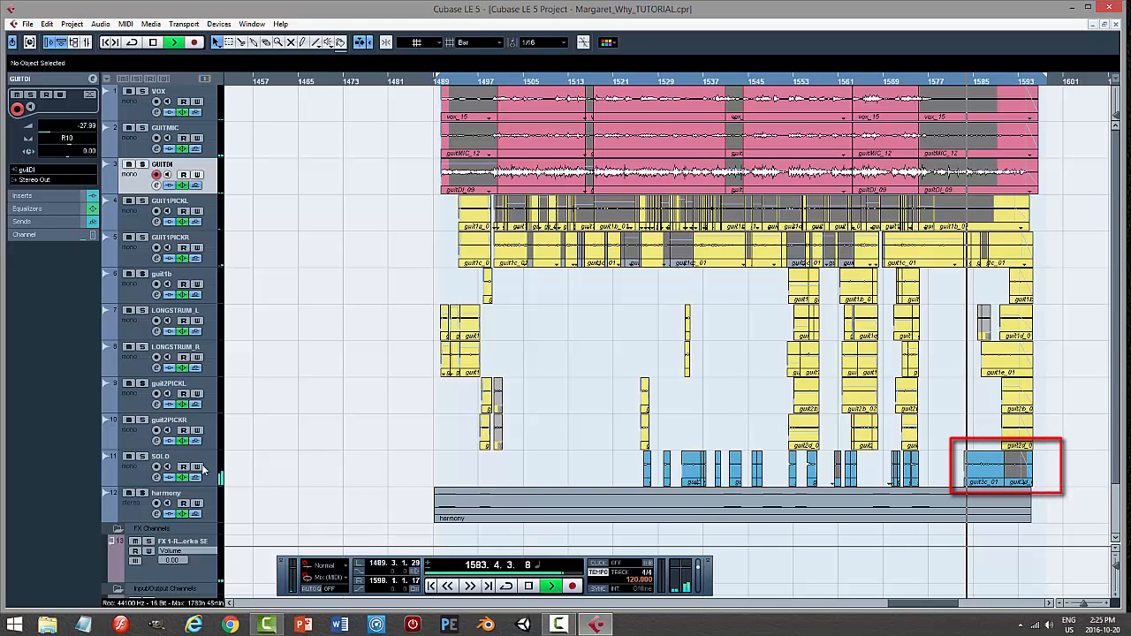
left_click(142, 457)
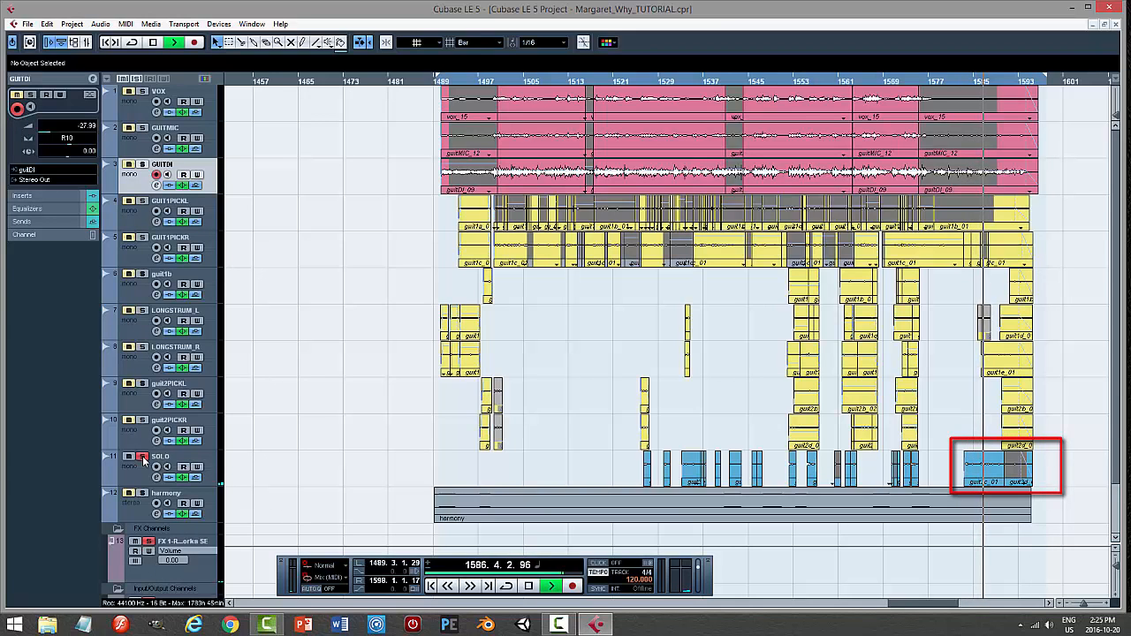
left_click(142, 457)
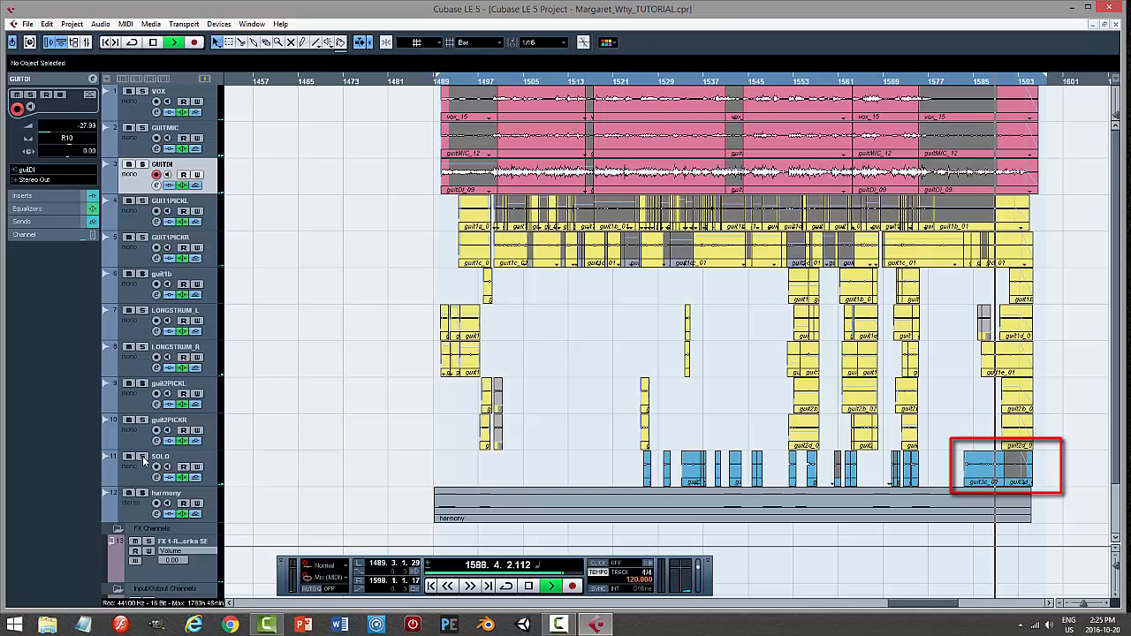
left_click(142, 457)
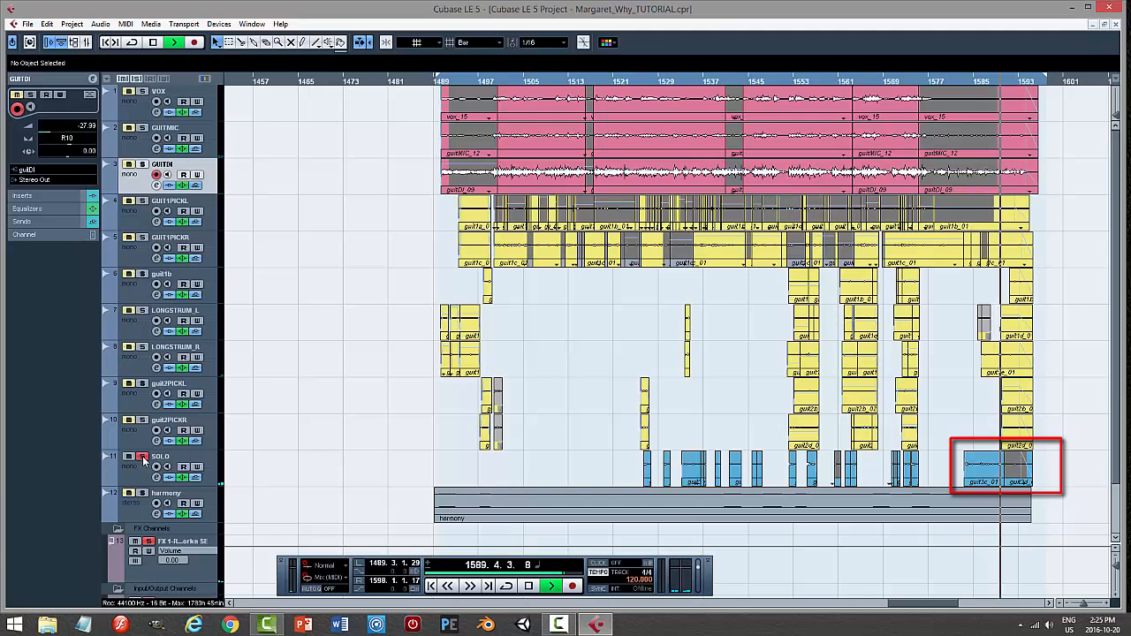
left_click(142, 457)
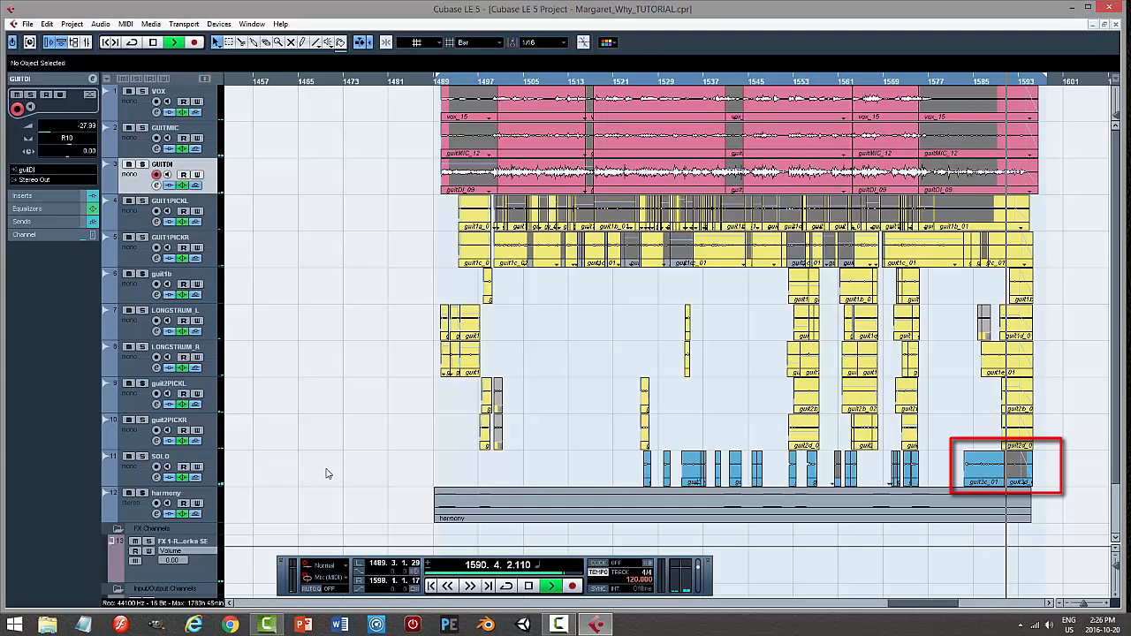
left_click(143, 457)
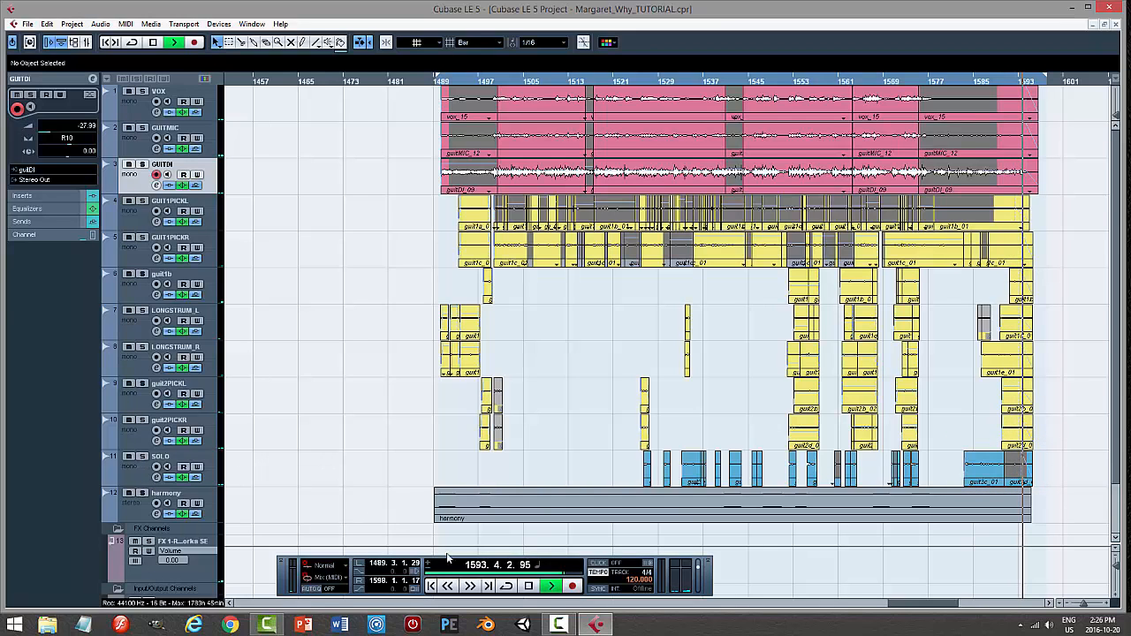
key("space")
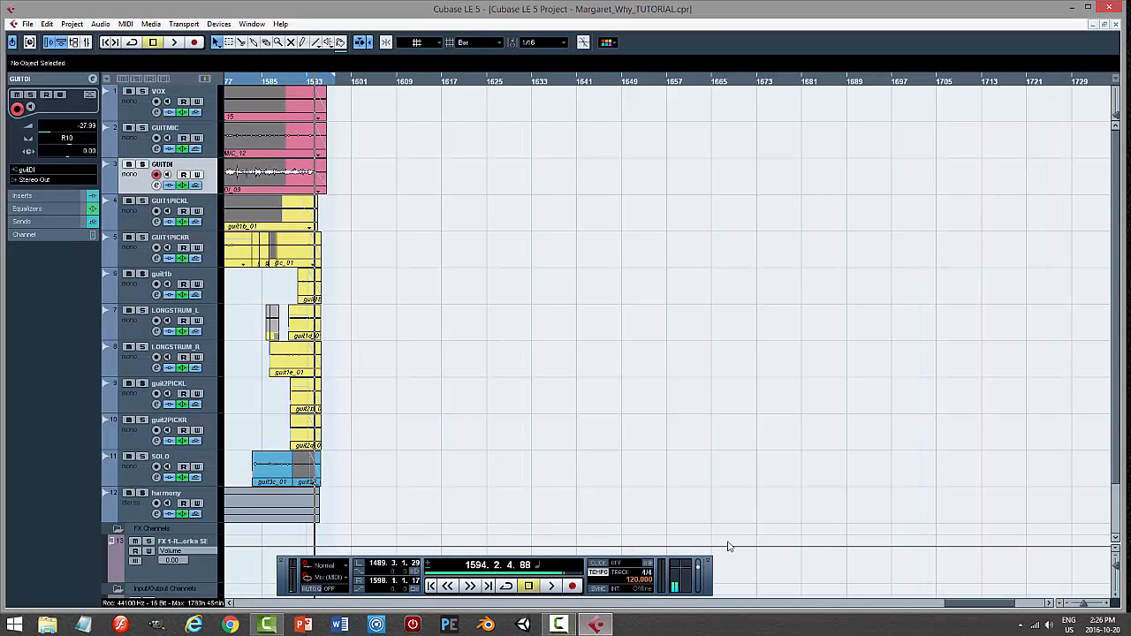
Select the VOX, GUITMIC and GUITDI tracks in turn to examine their level and pan settings, disarming recording on VOX
left_click_drag(1000, 606, 951, 611)
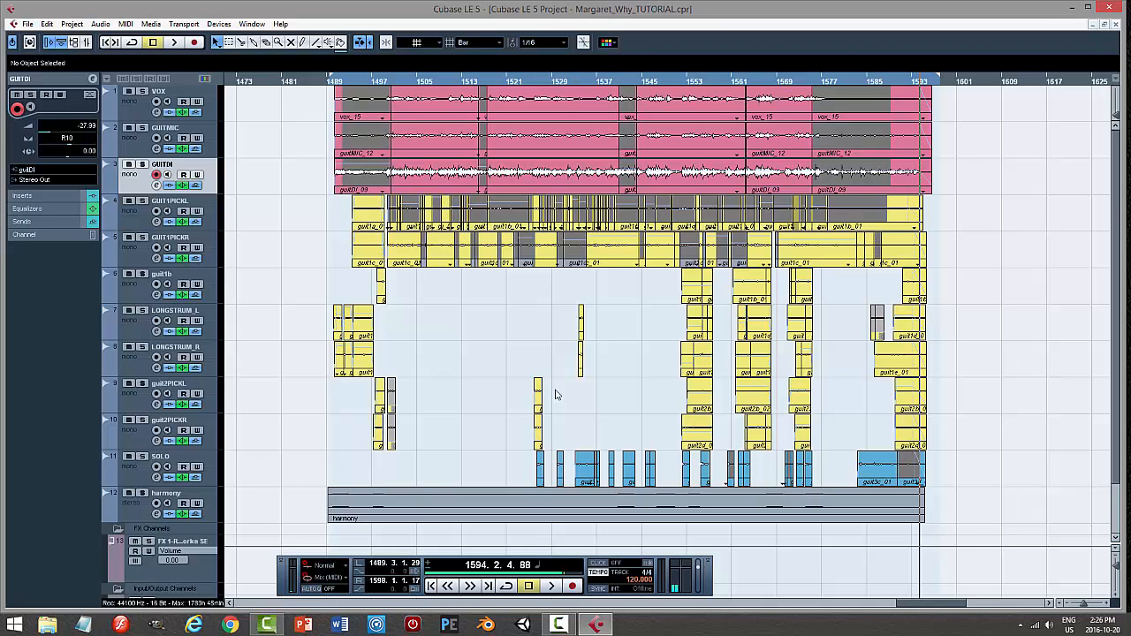
left_click(157, 174)
left_click(136, 115)
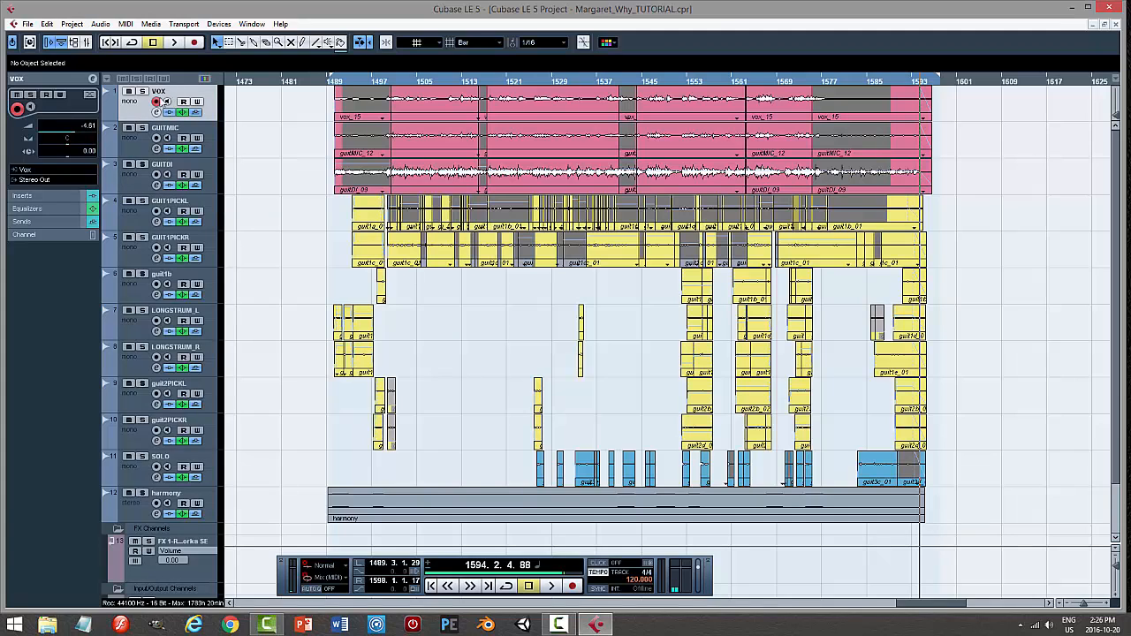
left_click(156, 102)
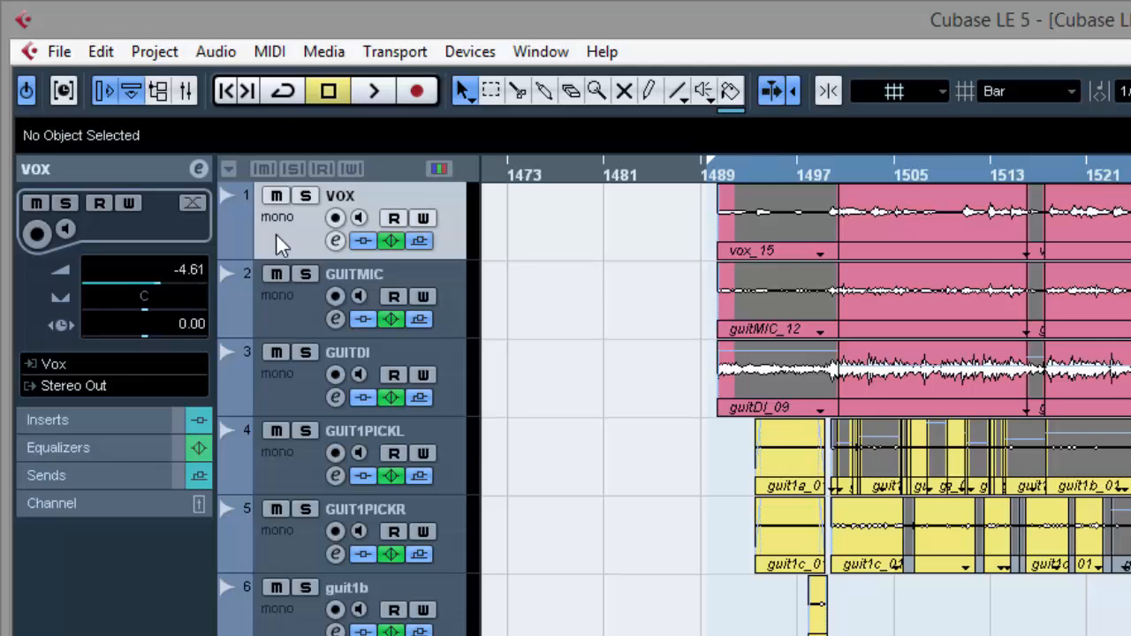
left_click(277, 306)
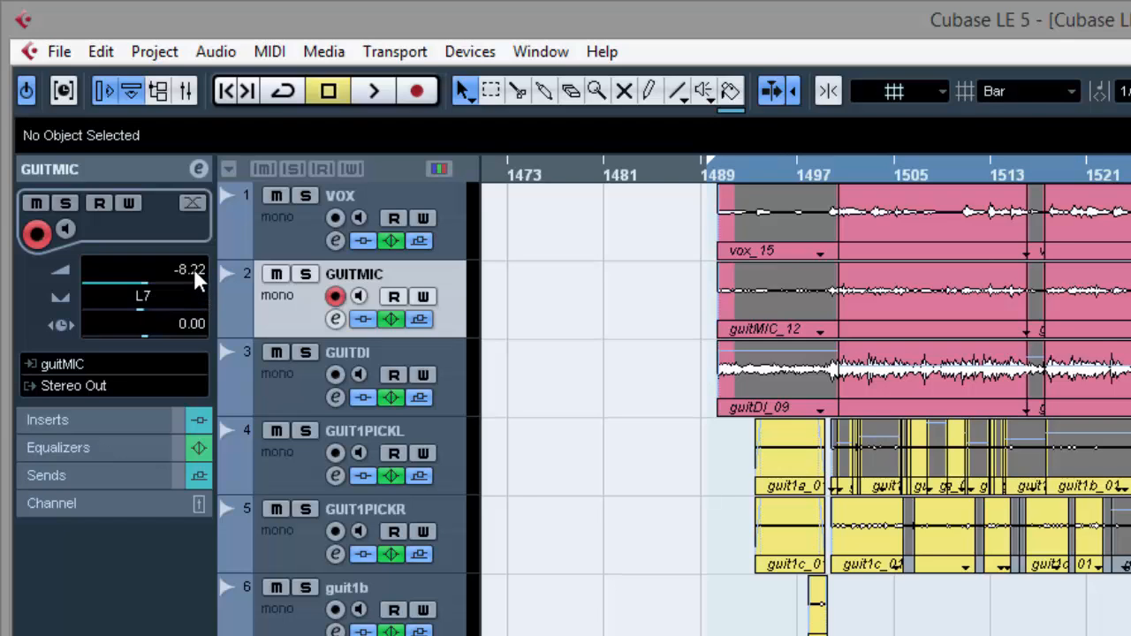
left_click(303, 386)
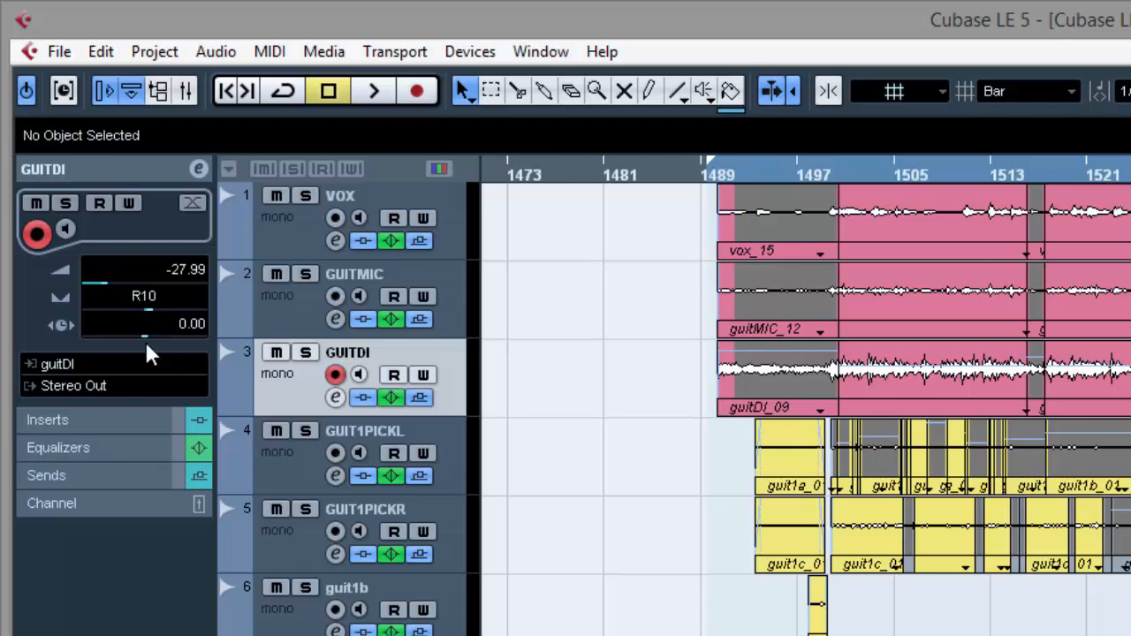
Play the mix from about bar 1493, solo GUIT1PICKL during playback, and stop
left_click(752, 170)
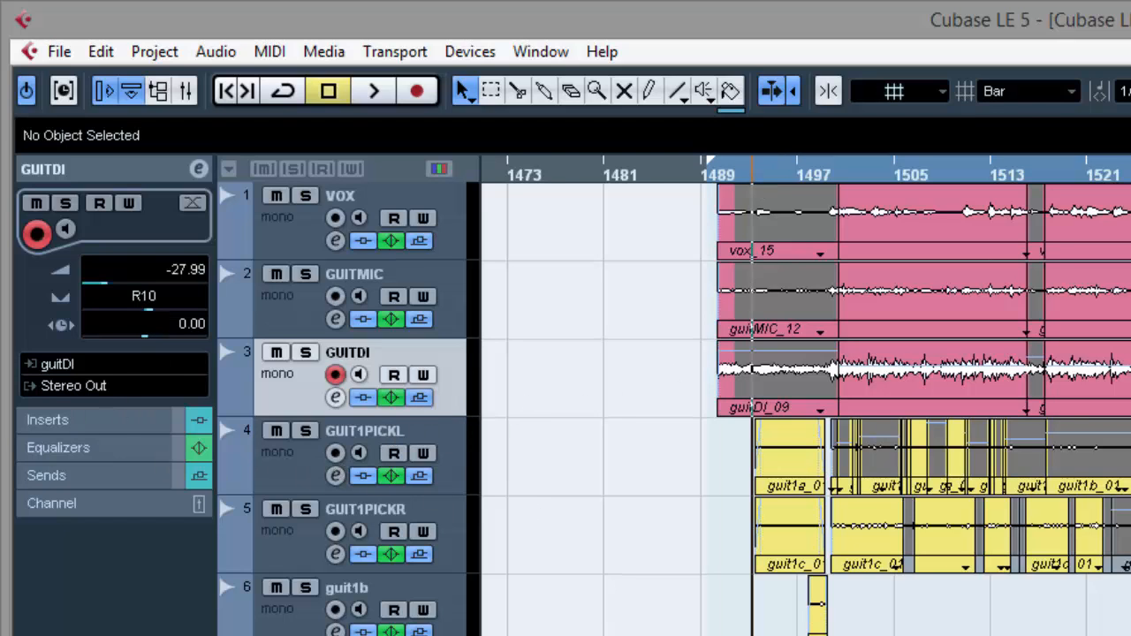
key("space")
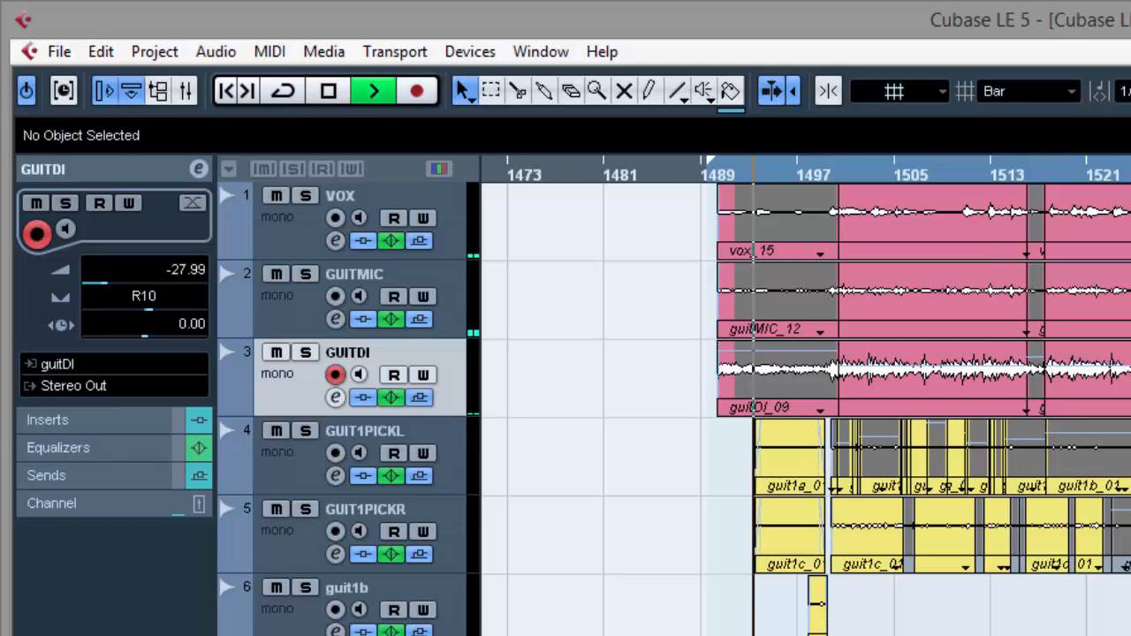
left_click(305, 432)
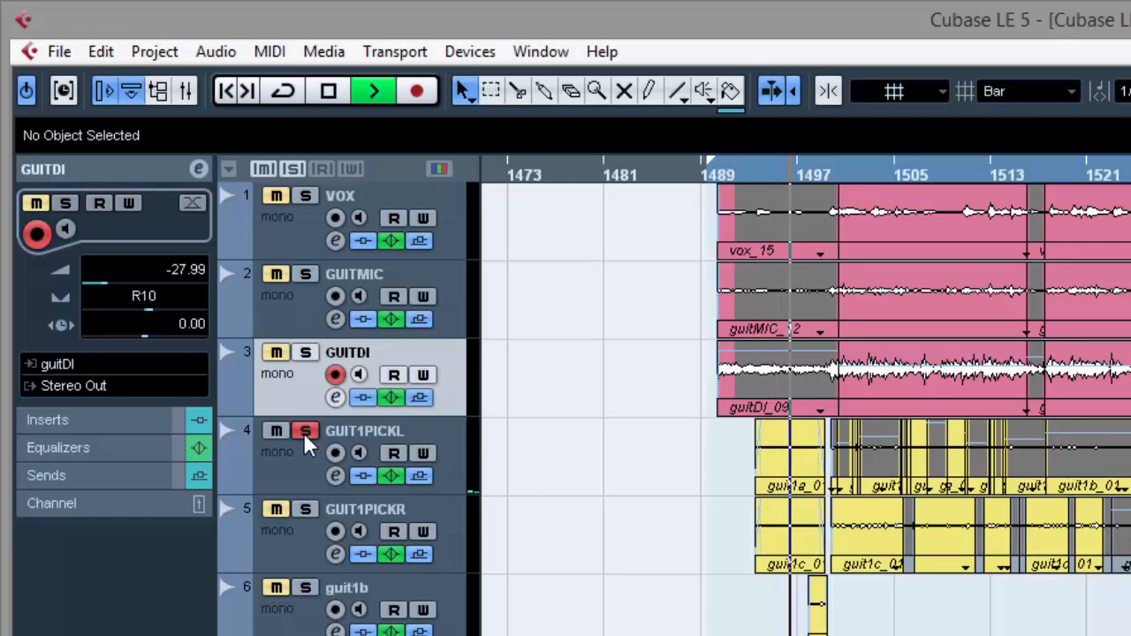
key("space")
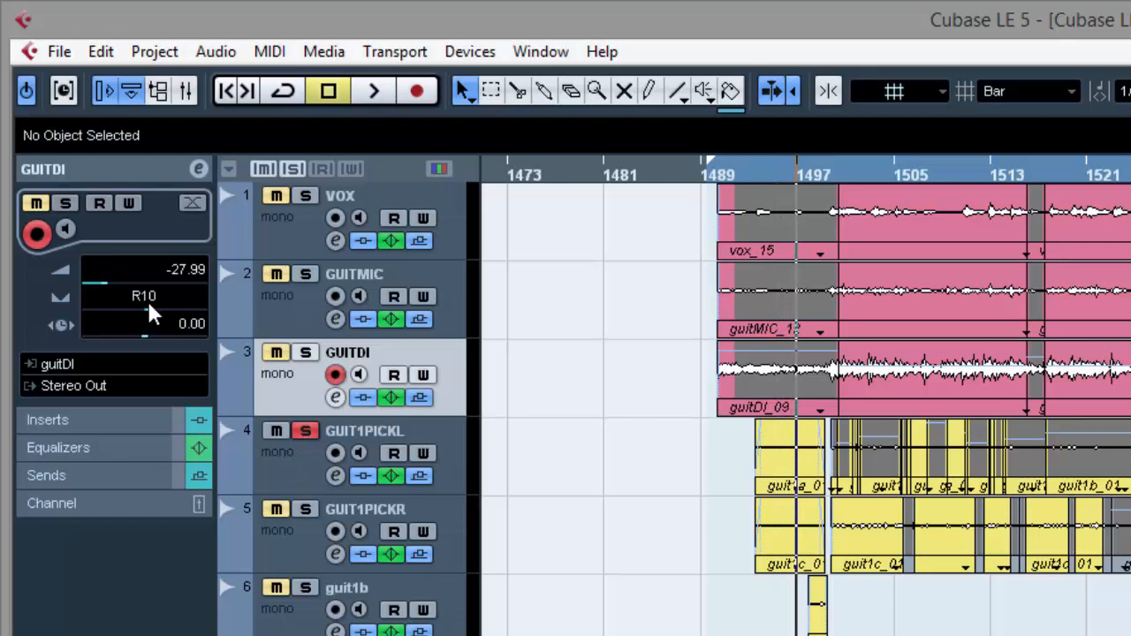
Examine the pan settings of GUIT1PICKL and GUIT1PICKR, and solo GUIT1PICKR with its recording disarmed
left_click(293, 468)
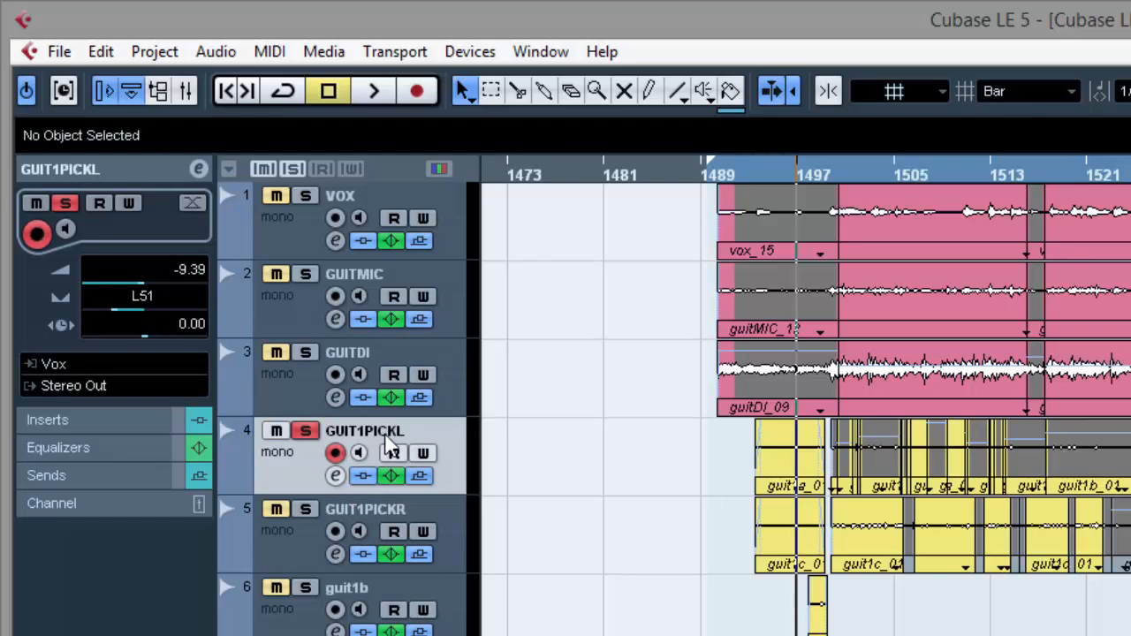
left_click(294, 536)
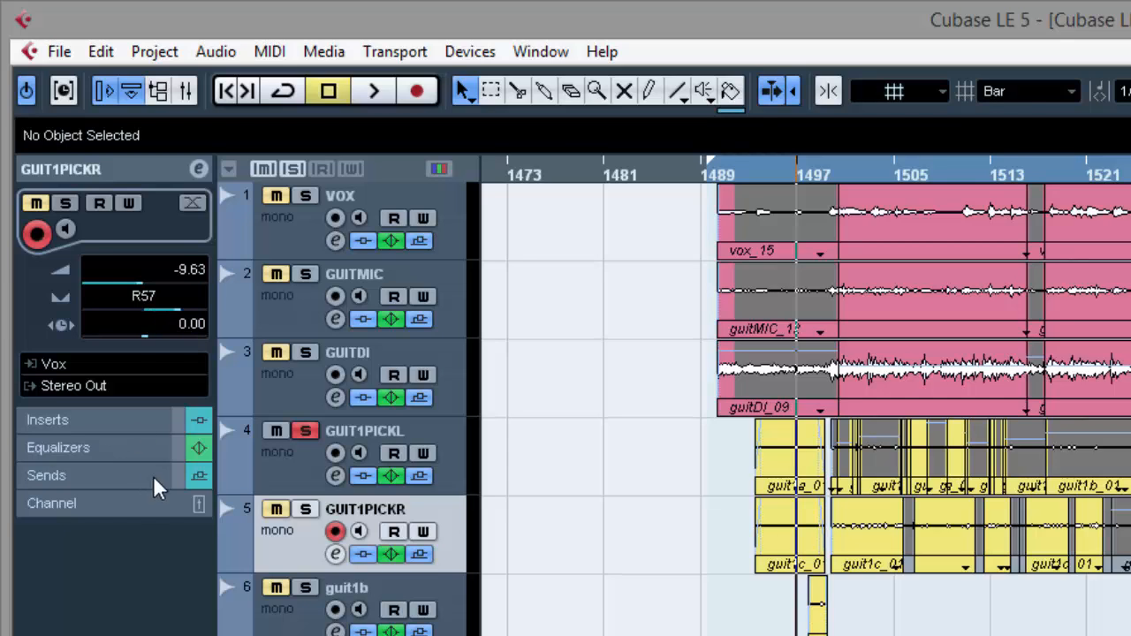
left_click(305, 510)
left_click(335, 532)
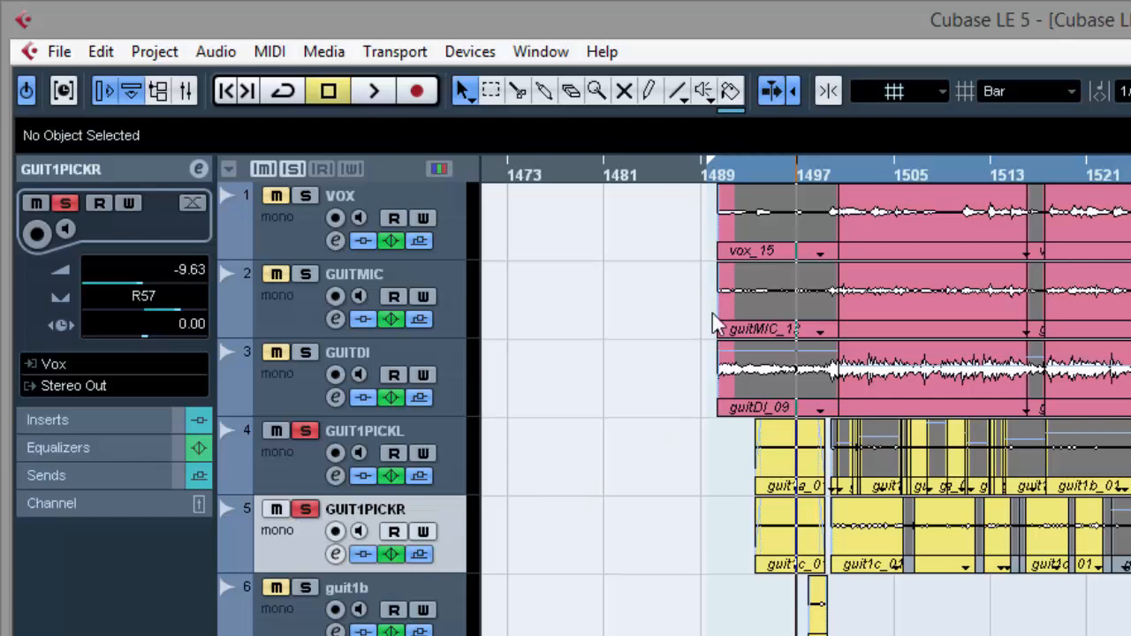
Play the soloed picked guitars from about bar 1493, muting GUIT1PICKL briefly and soloing it again to compare, and stop
left_click(746, 168)
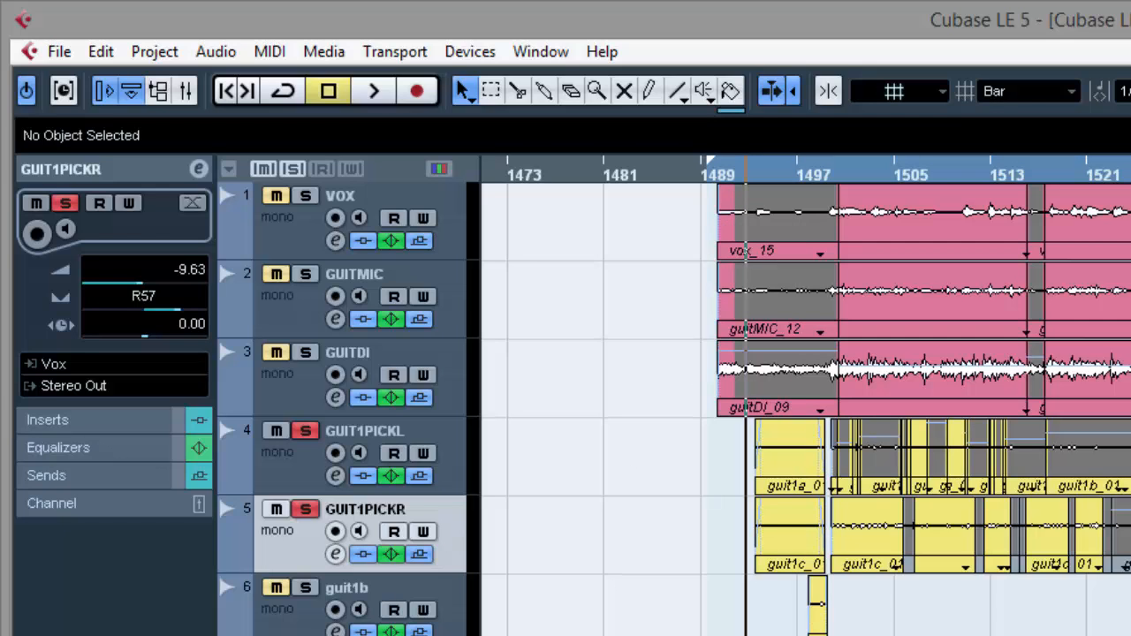
key("space")
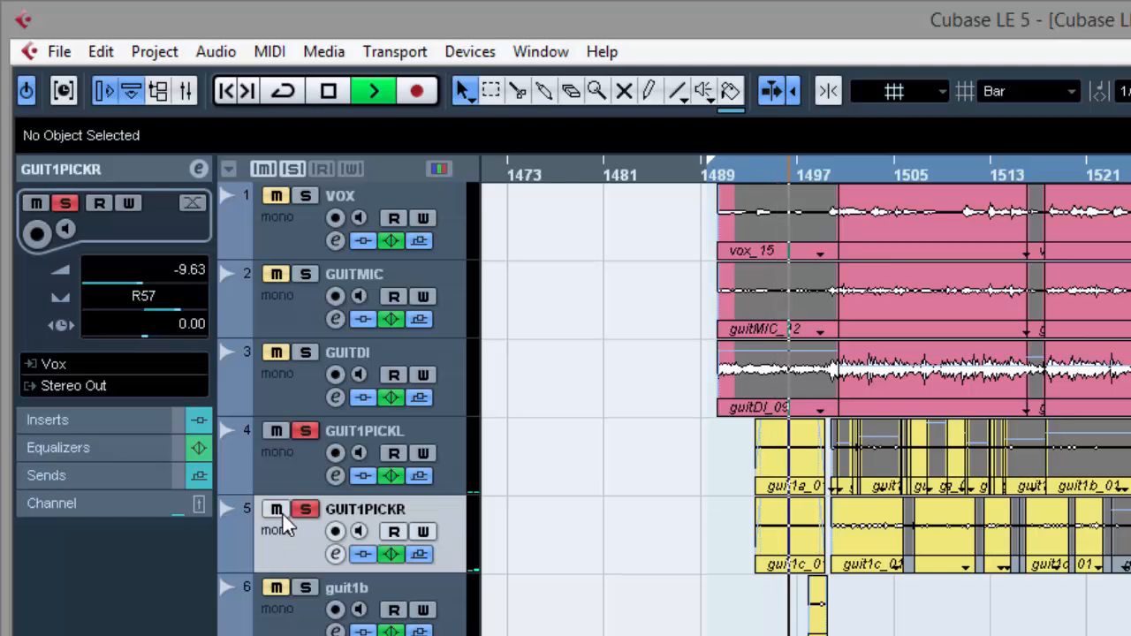
left_click(283, 428)
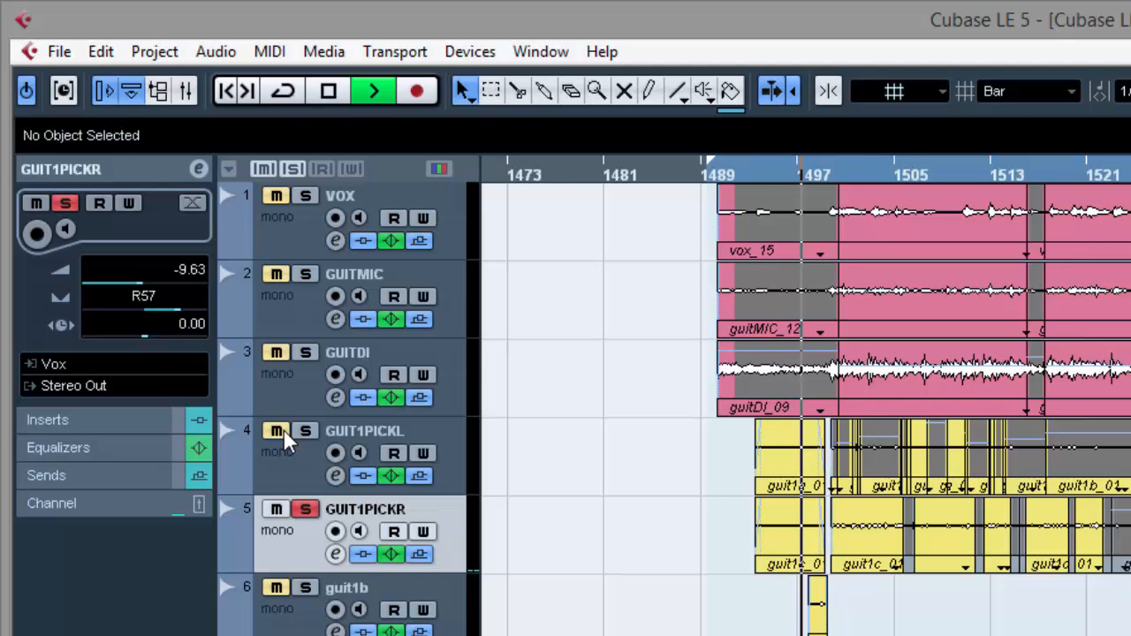
left_click(305, 430)
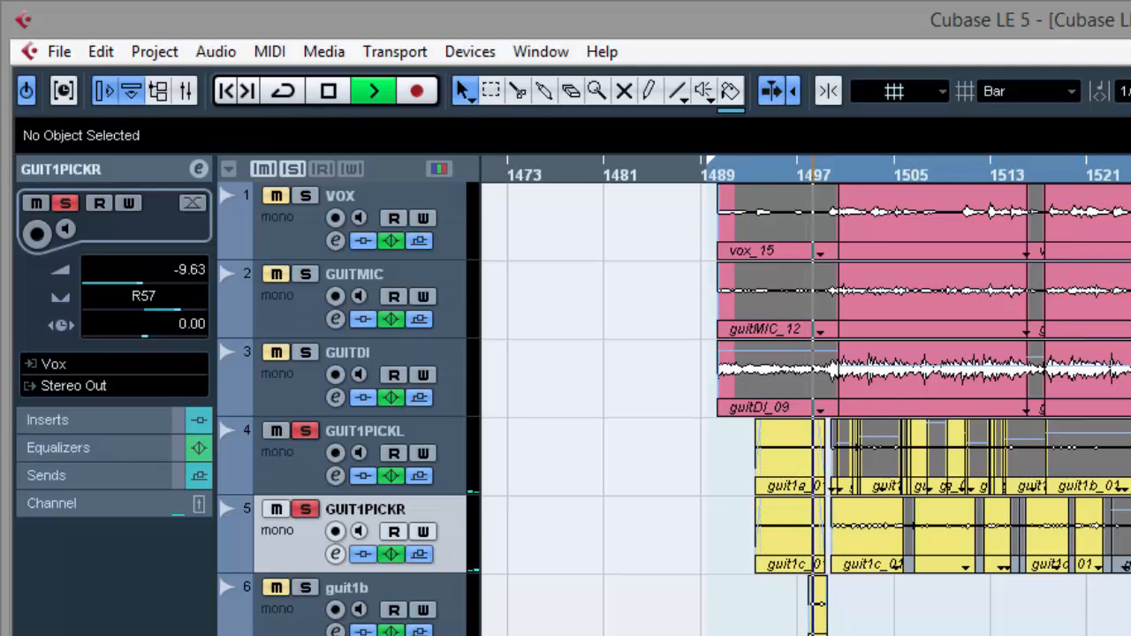
key("space")
Play from about bar 1502, unsoloing and resoloing GUIT1PICKR to hear its contribution, and stop
left_click(866, 173)
key("space")
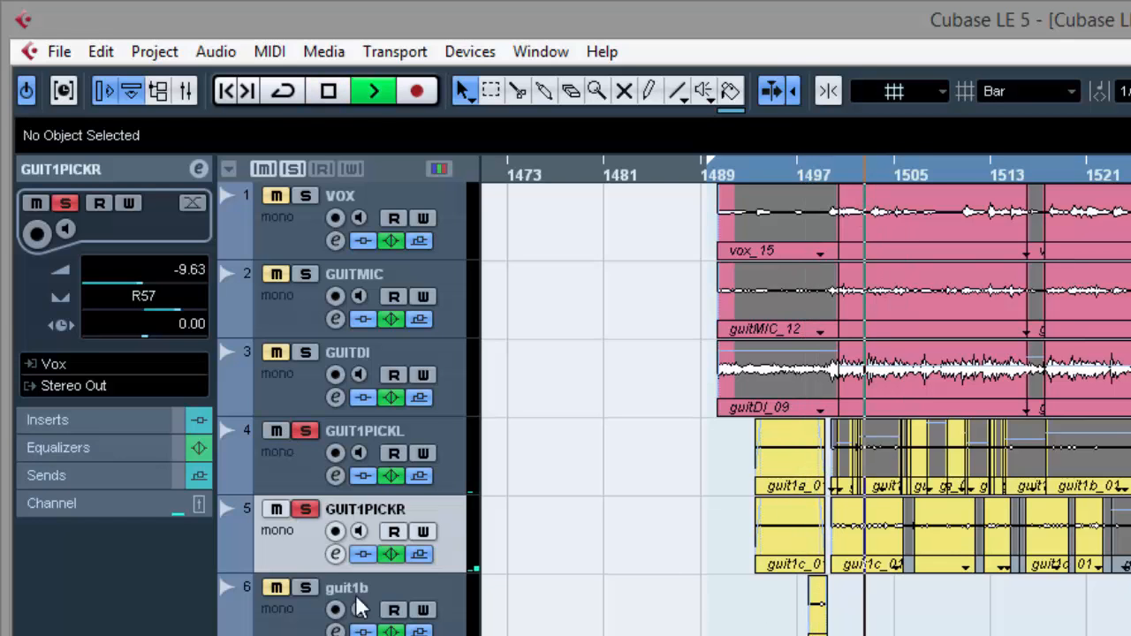
left_click(305, 511)
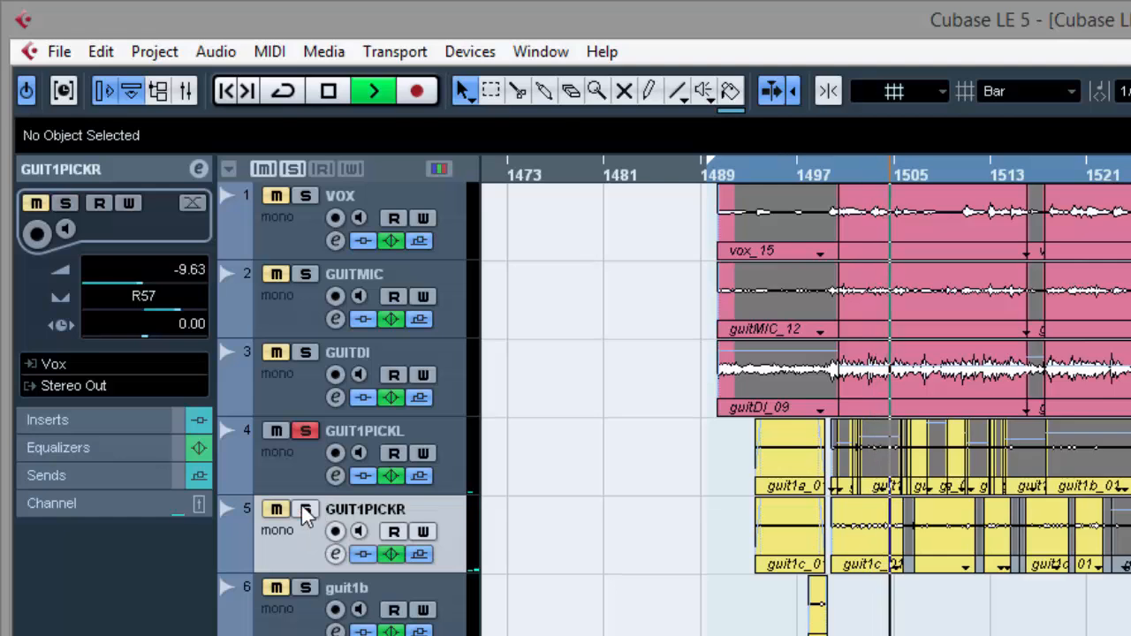
left_click(305, 511)
key("space")
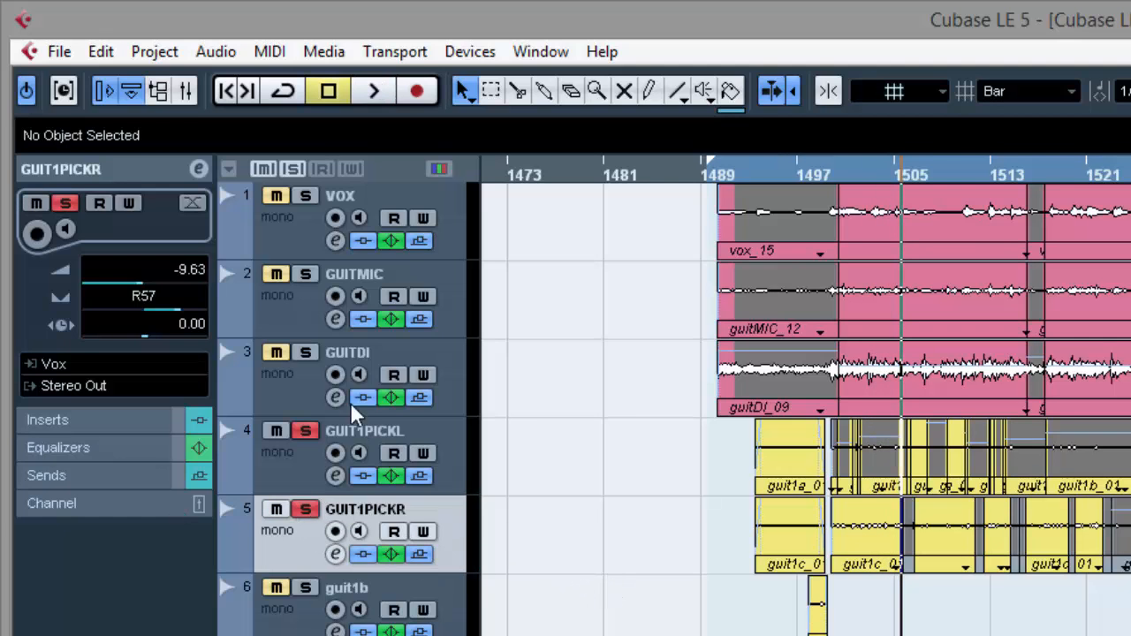
Solo GUITDI, GUITMIC and VOX along with the picked guitars and start playback
left_click(305, 352)
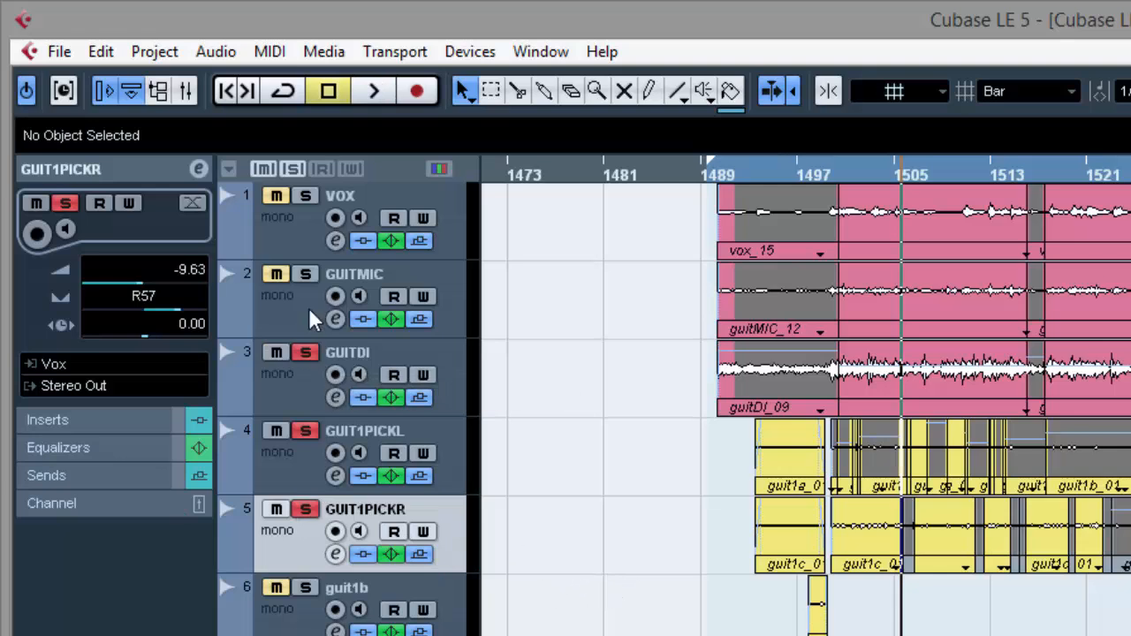
left_click(297, 199)
key("space")
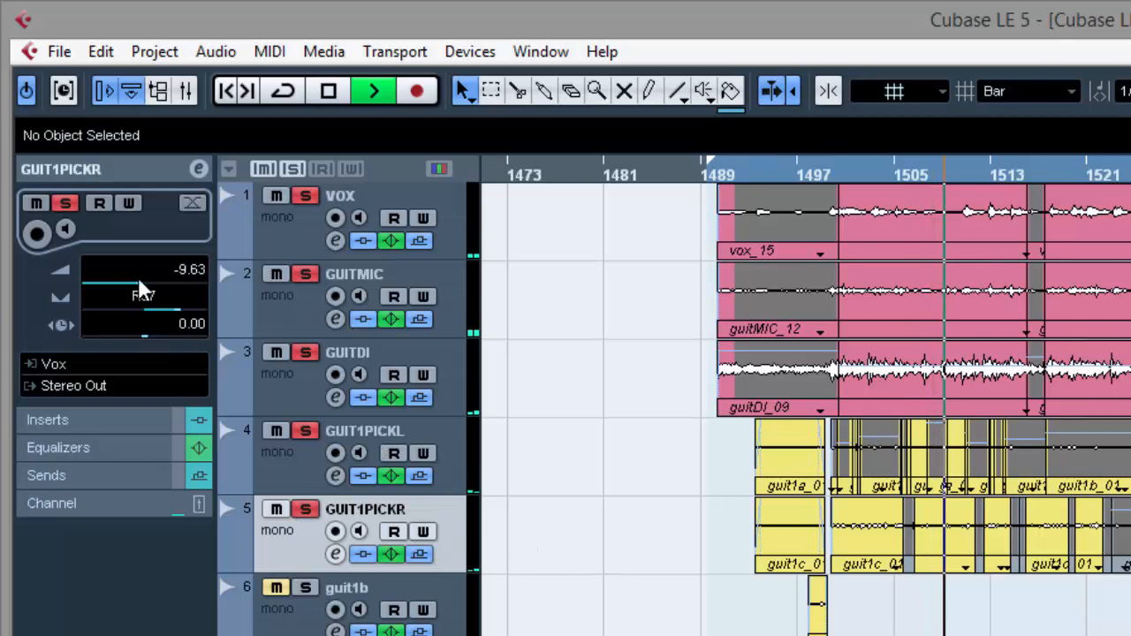
Raise GUIT1PICKR's level to 4.06 during playback, bring it down to -3.05, and stop
left_click_drag(140, 281, 195, 284)
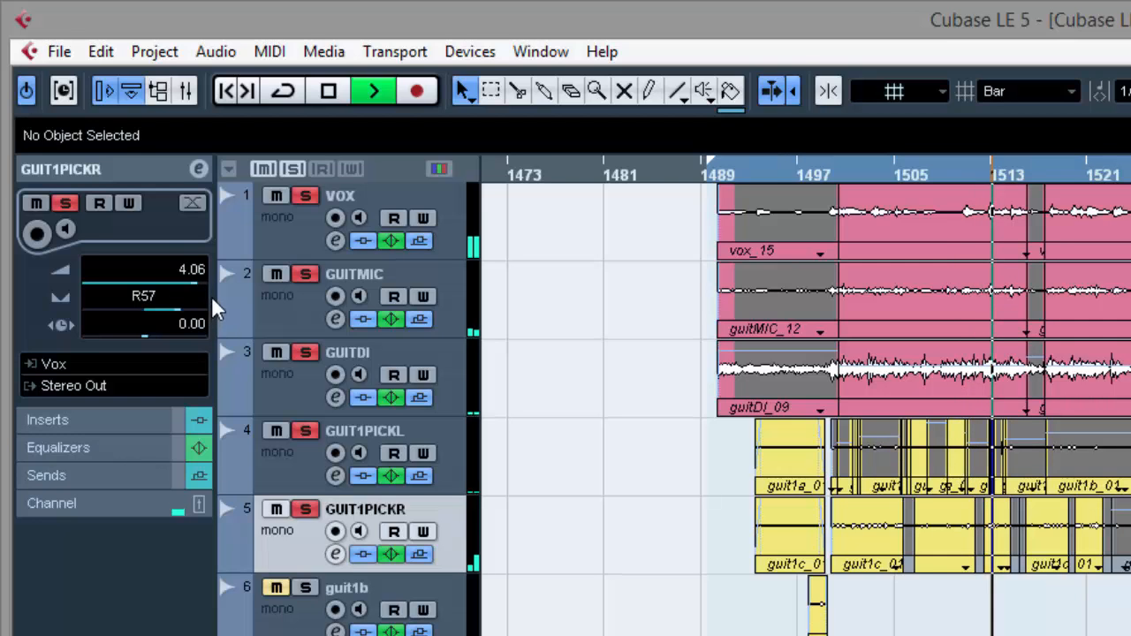
left_click_drag(194, 285, 163, 290)
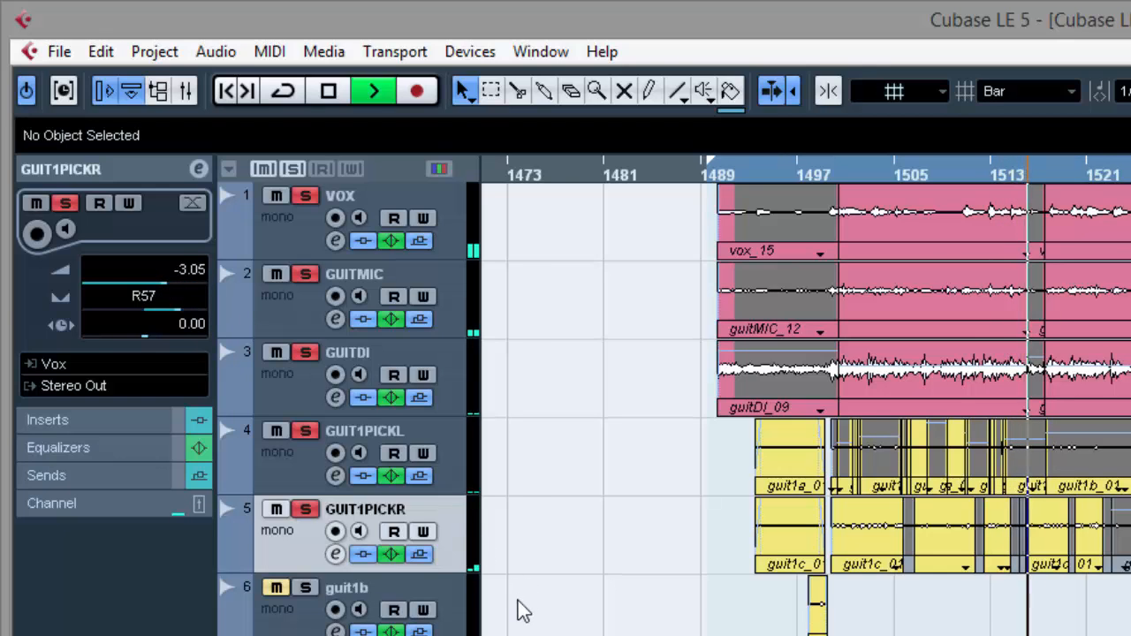
key("space")
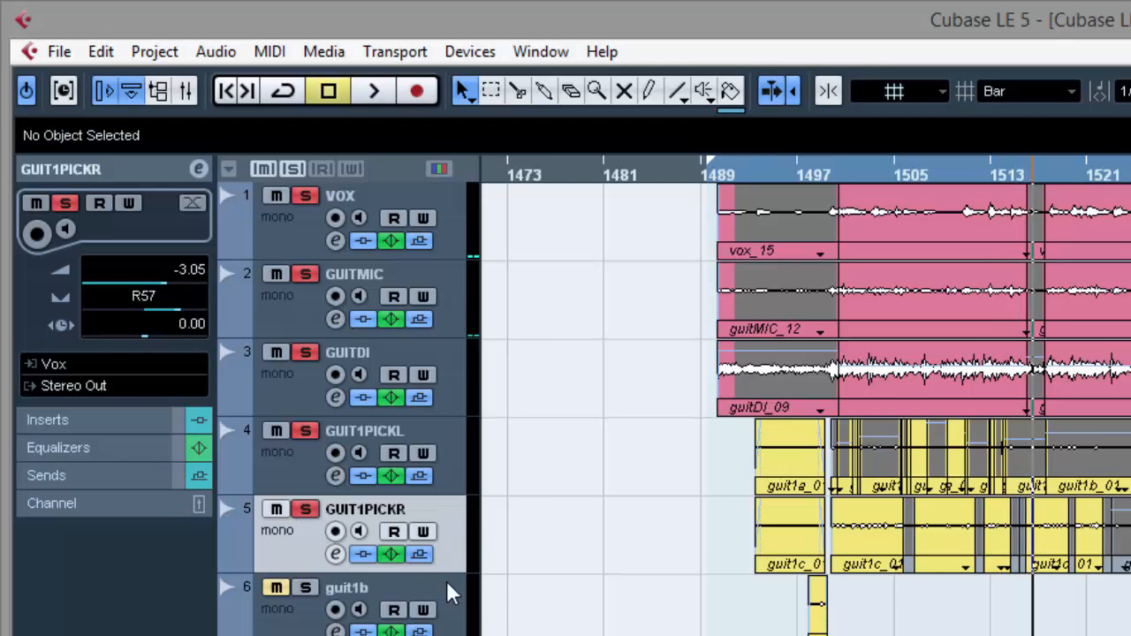
Clear the solo on GUIT1PICKR, GUIT1PICKL, GUITDI, GUITMIC and VOX
left_click(305, 511)
left_click(304, 432)
left_click(306, 354)
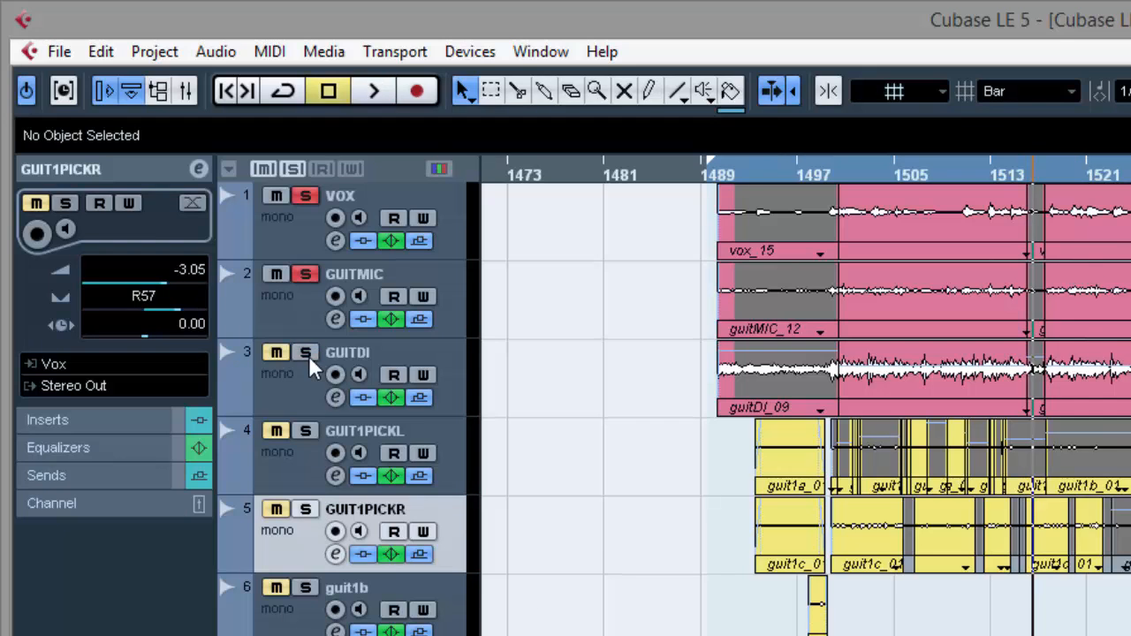
left_click(305, 274)
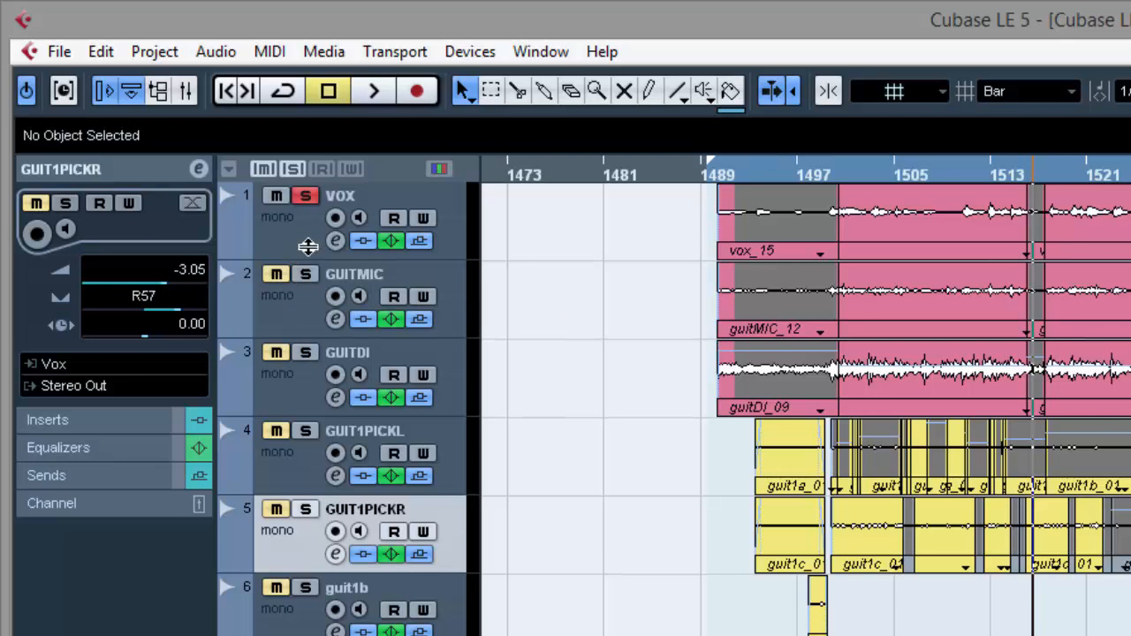
left_click(306, 196)
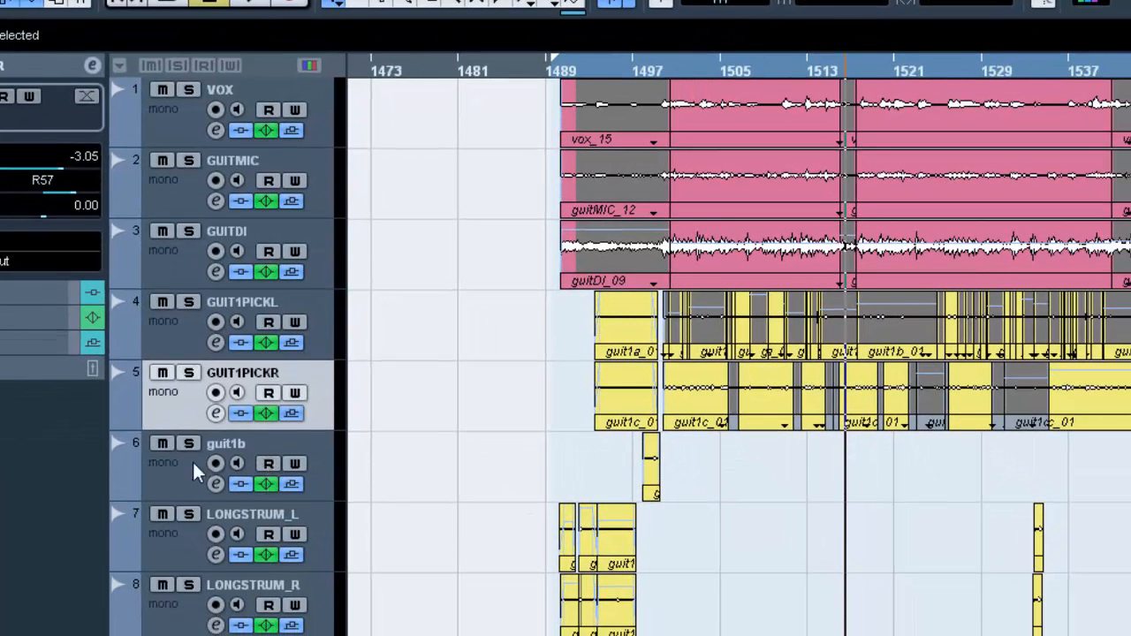
Examine the guit1b settings, and play LONGSTRUM_L and LONGSTRUM_R soloed from about bar 1489
left_click(168, 463)
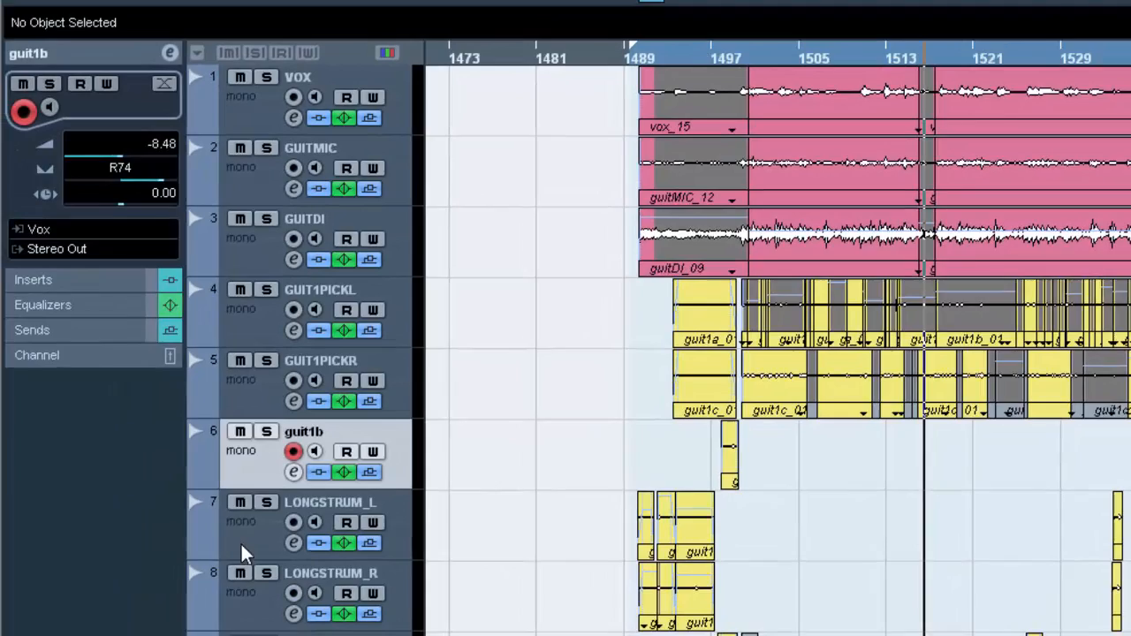
left_click(175, 541)
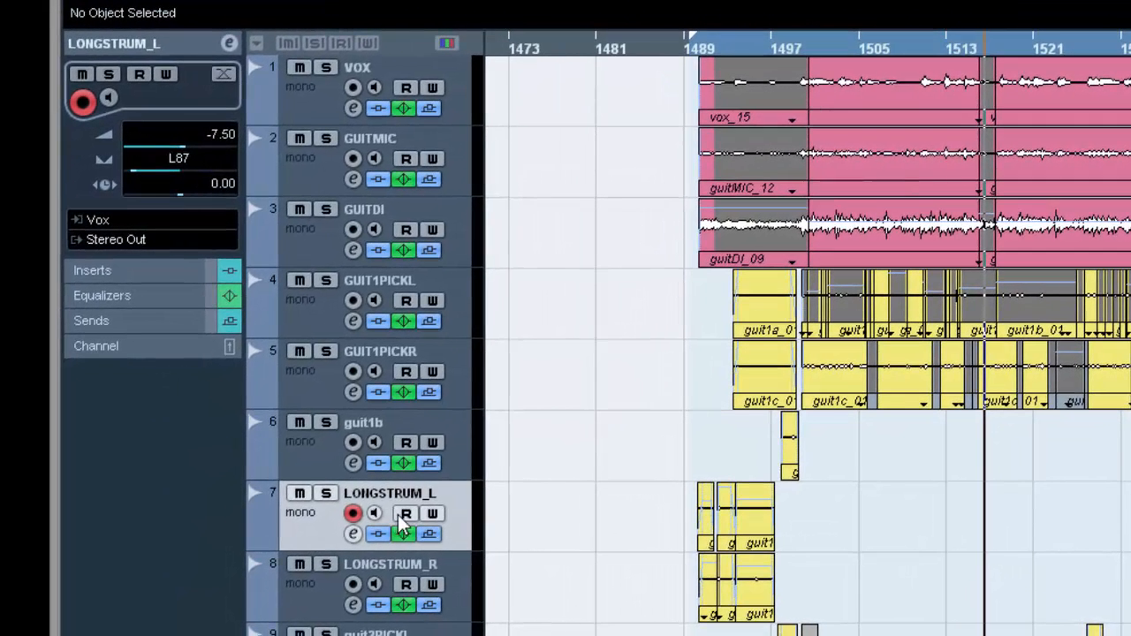
left_click(699, 48)
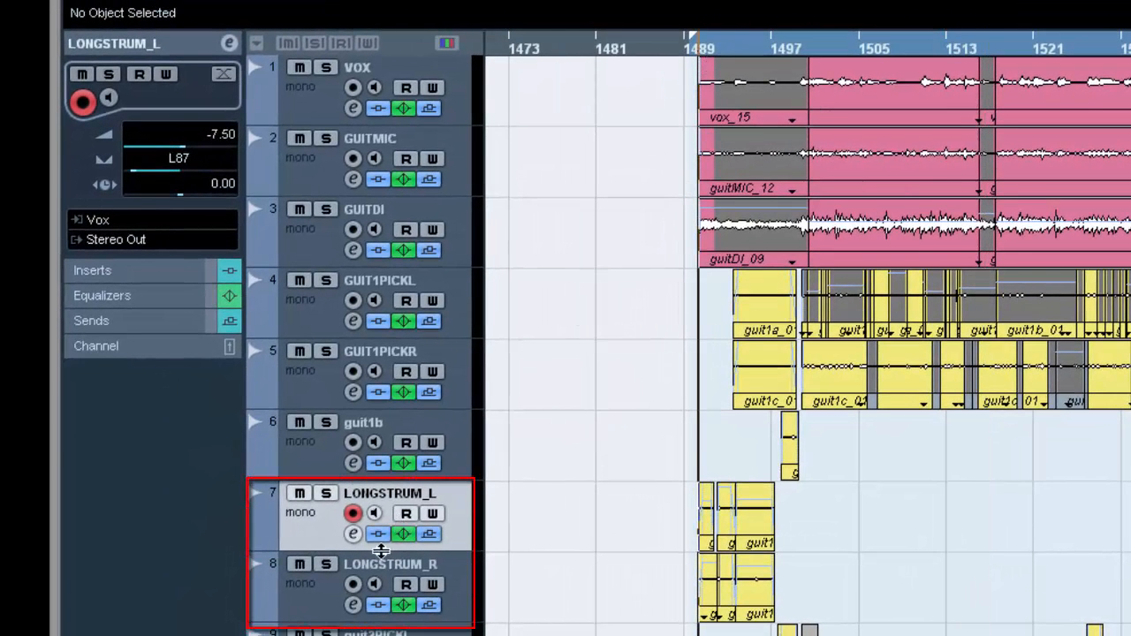
left_click(327, 493)
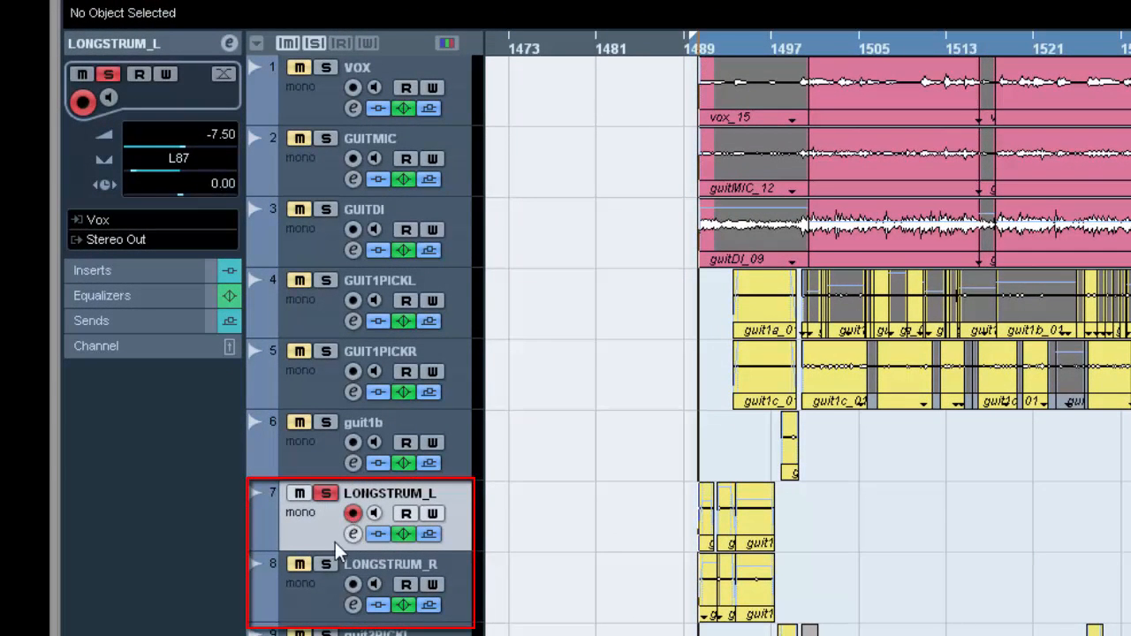
left_click(327, 566)
key("space")
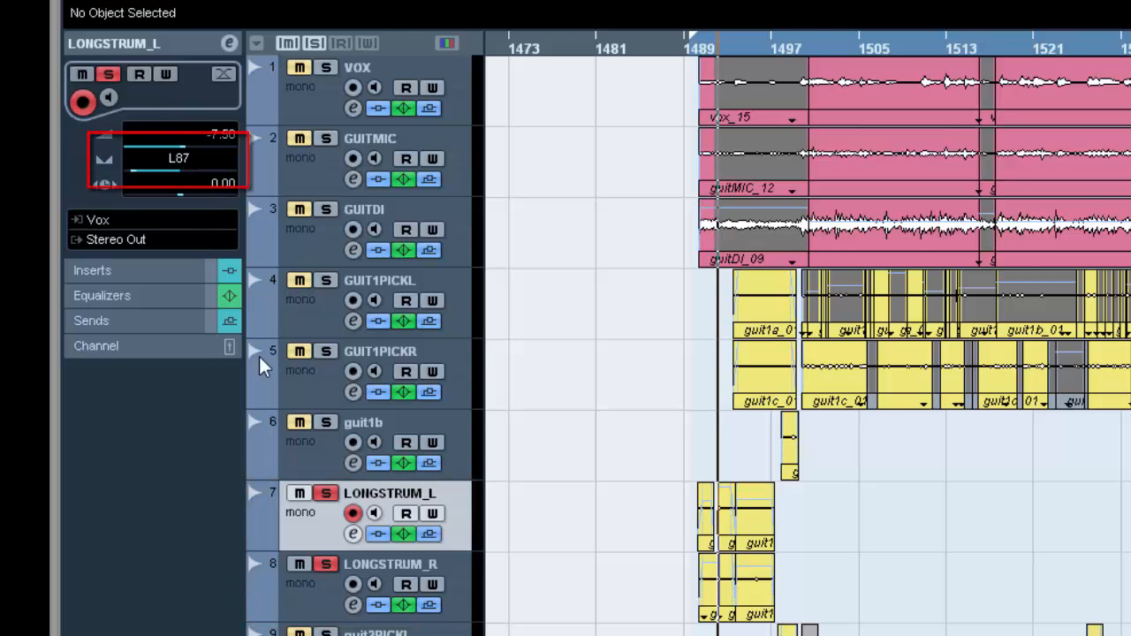
Select LONGSTRUM_R, GUIT1PICKL and GUIT1PICKR in turn to compare their pan positions
left_click(309, 608)
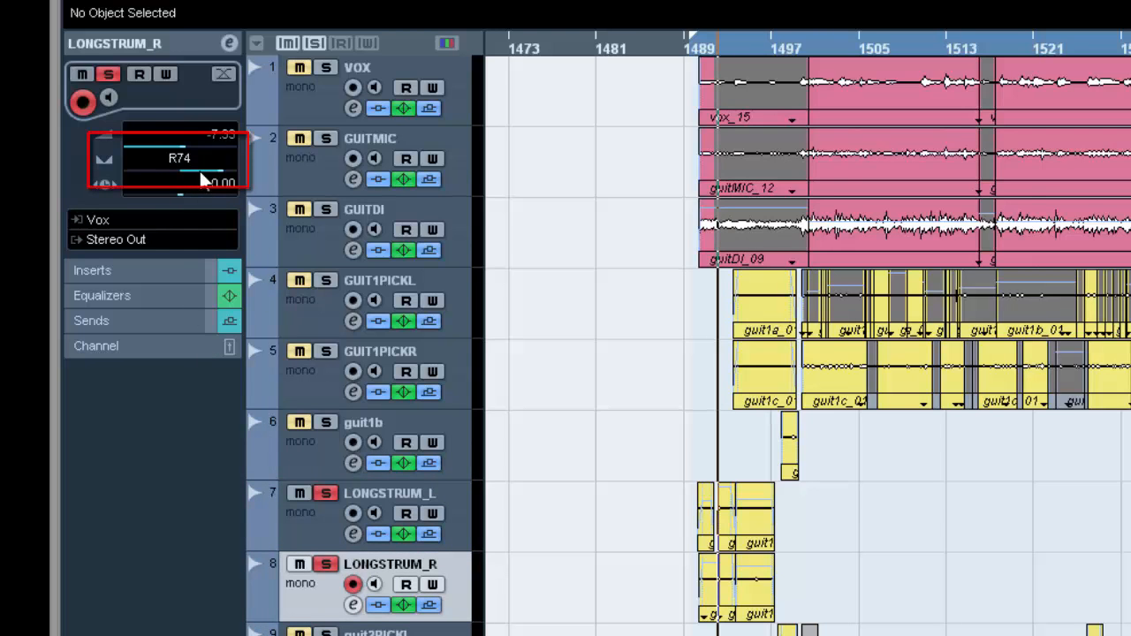
left_click(305, 321)
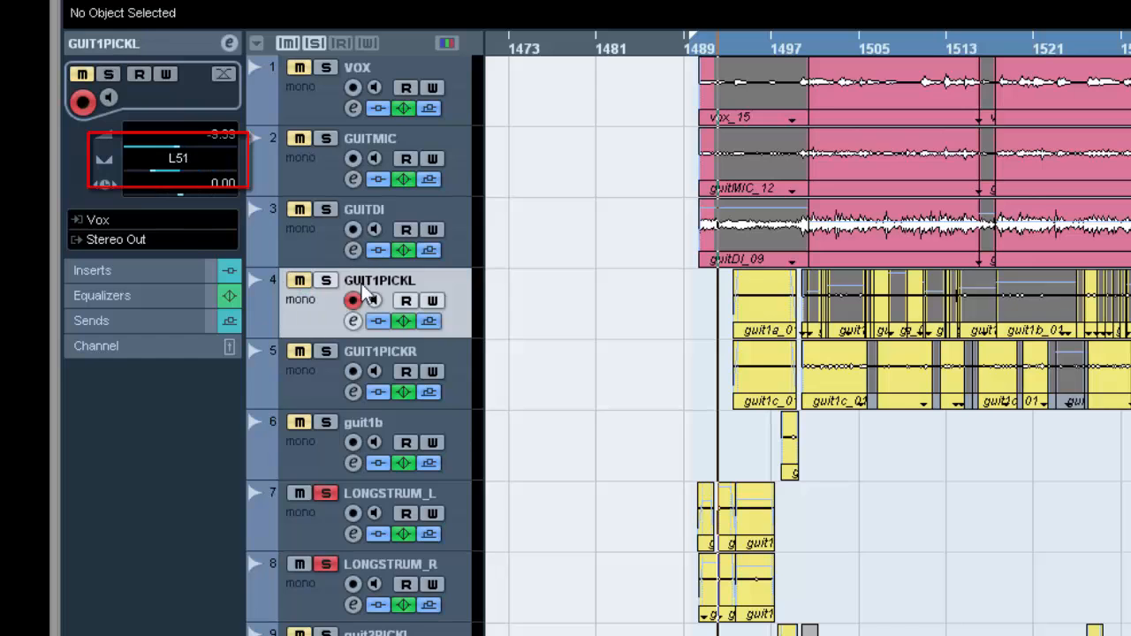
left_click(314, 387)
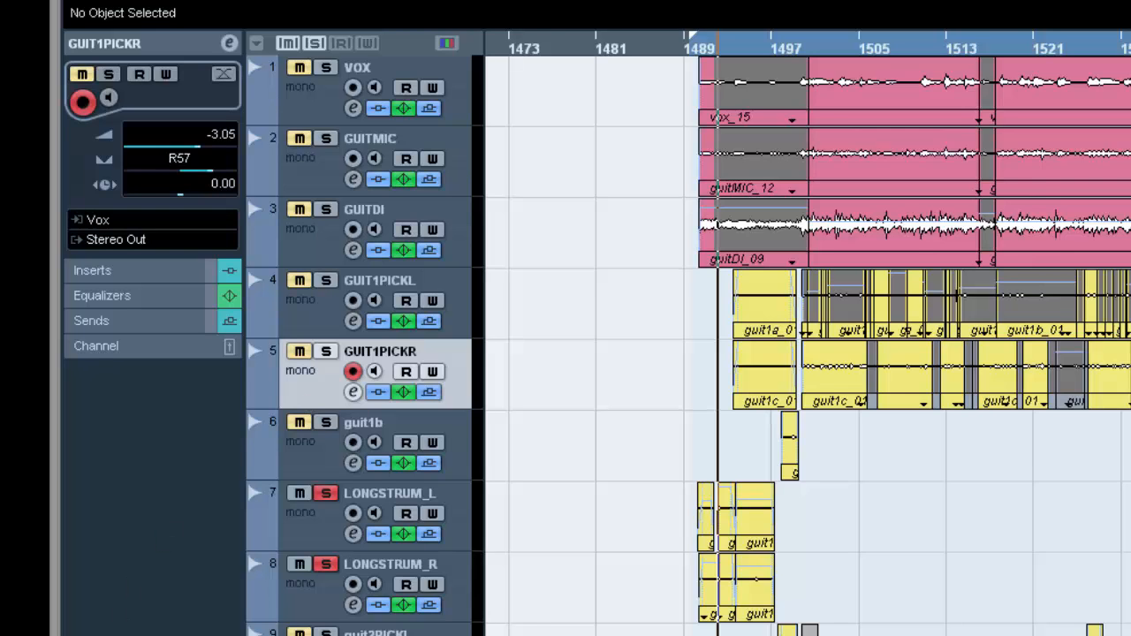
Select and solo the SOLO track, and clear the solo on LONGSTRUM_R and LONGSTRUM_L
left_click(380, 635)
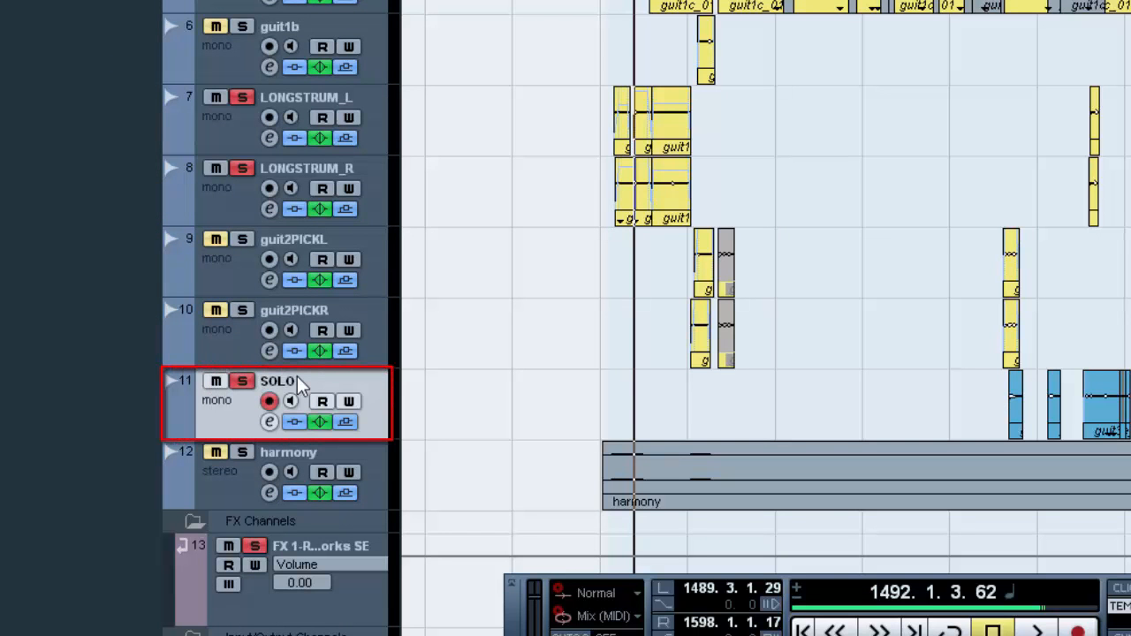
left_click(242, 168)
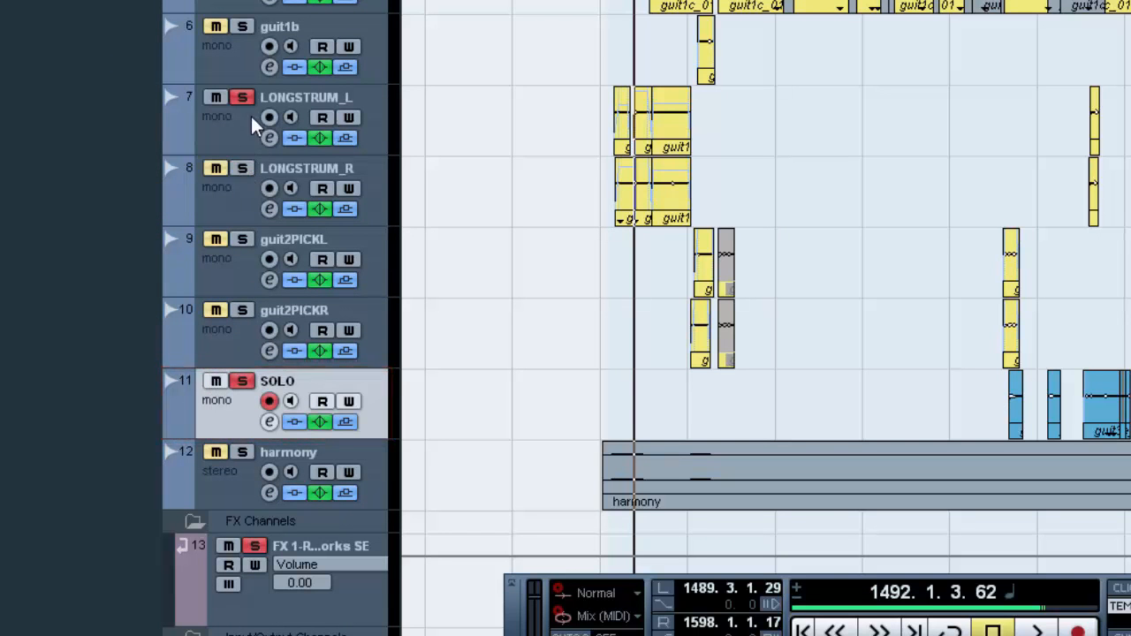
left_click(243, 99)
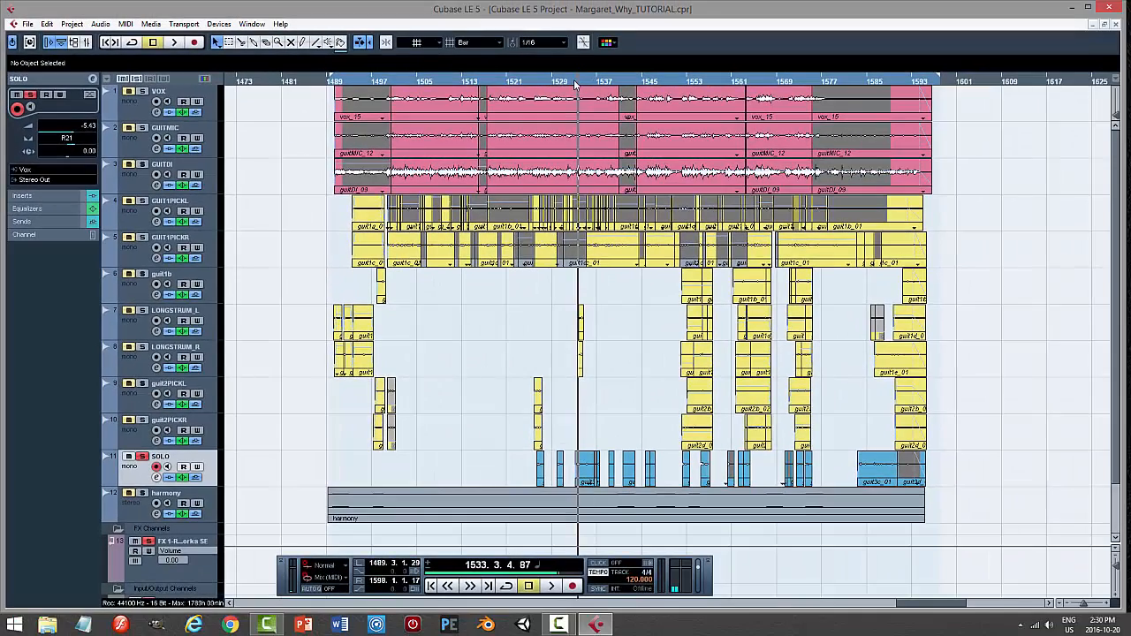
Solo VOX, GUITMIC and GUITDI with the SOLO track and play them from about bar 1532
left_click(575, 84)
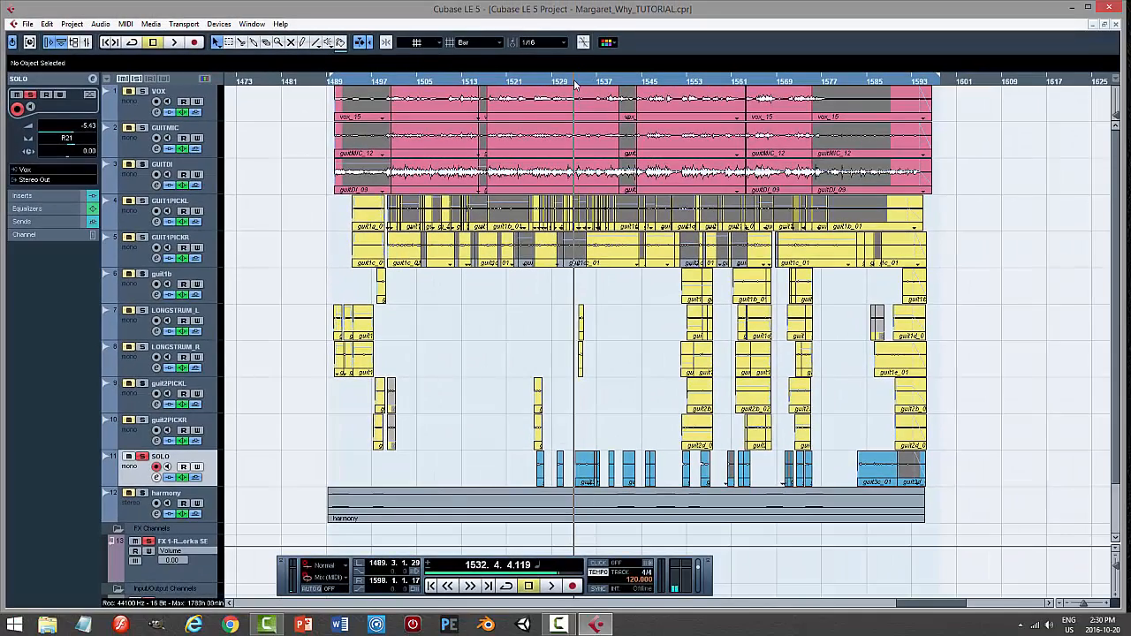
left_click(143, 92)
left_click(143, 128)
left_click(143, 164)
key("space")
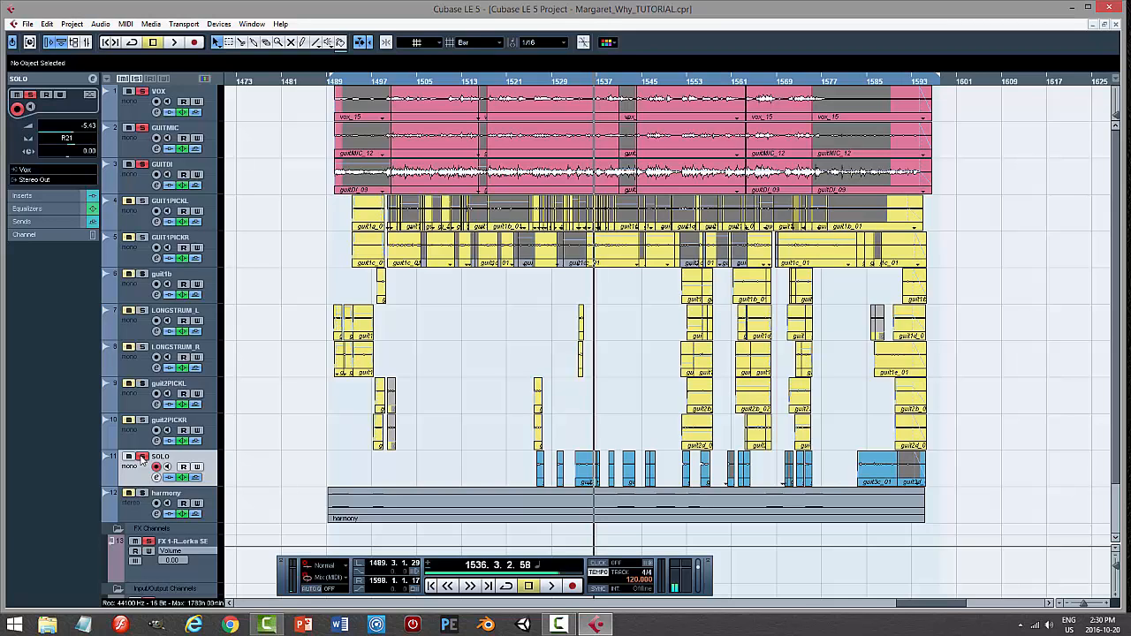
Clear the solo on SOLO, GUITDI, GUITMIC and VOX, and select the harmony track to examine its level and pan
left_click(142, 458)
left_click(207, 502)
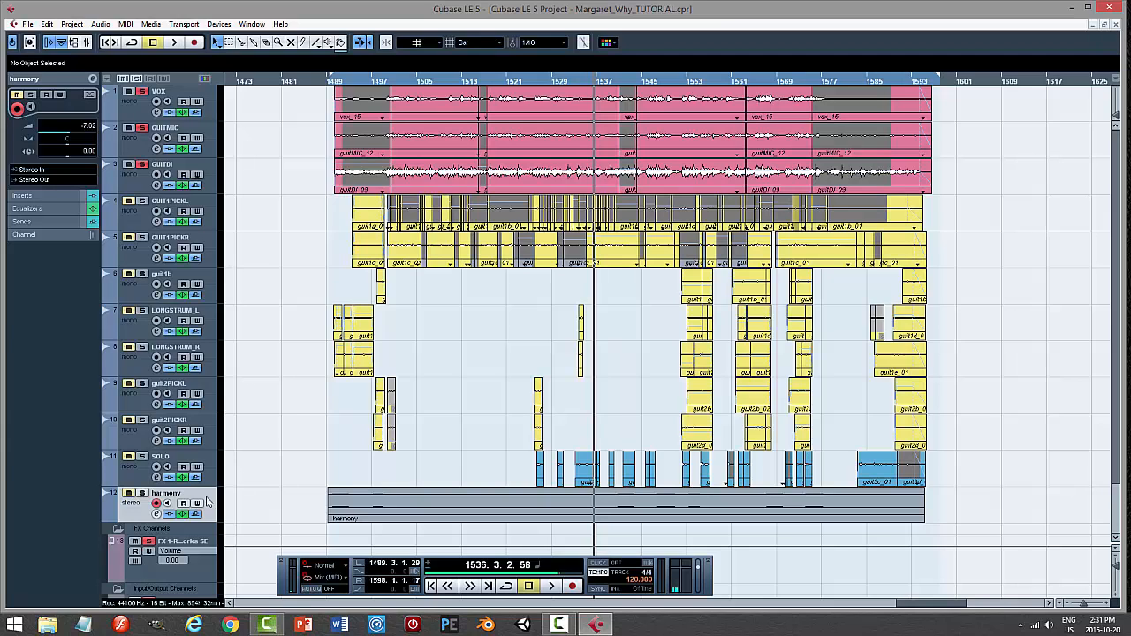
left_click(142, 165)
left_click(142, 128)
left_click(141, 92)
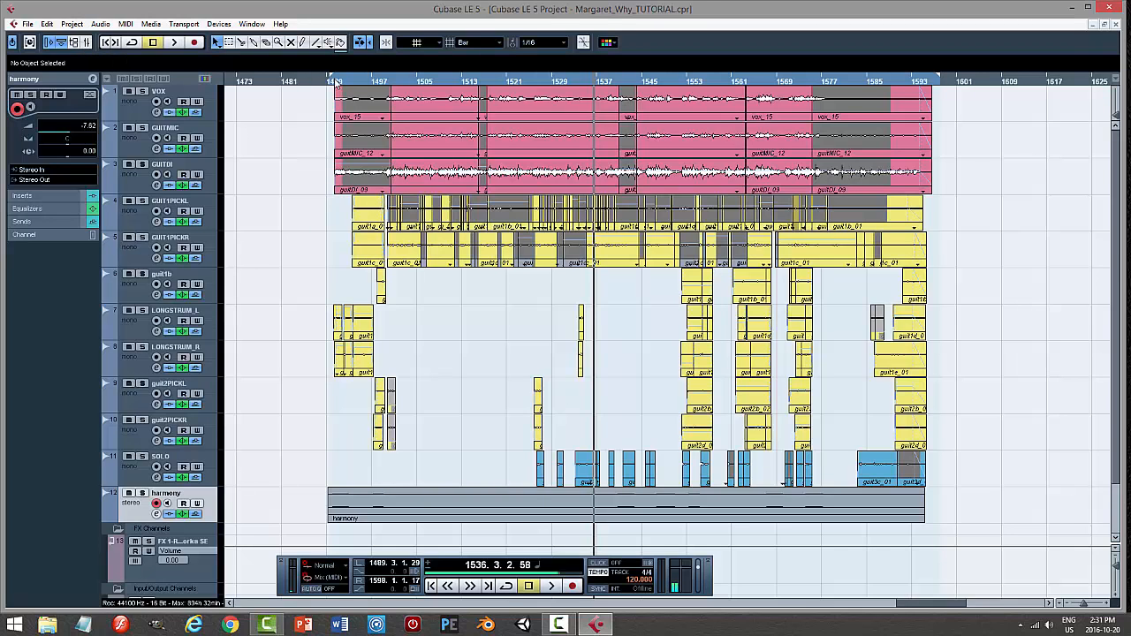
Play the full mix briefly from about bar 1560 and stop
left_click(731, 82)
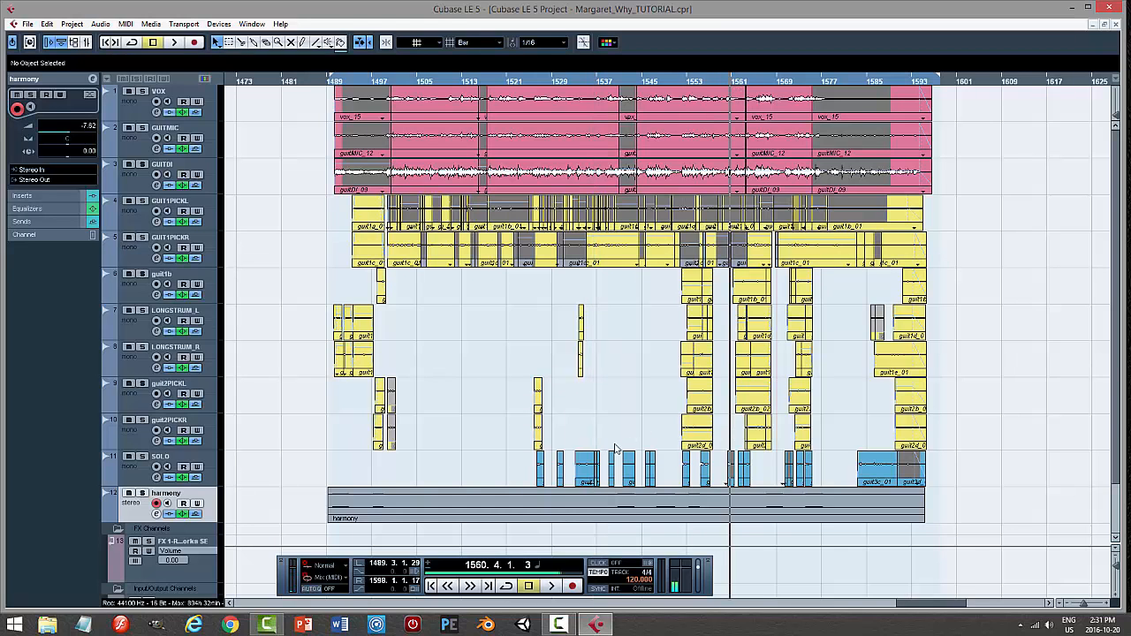
key("space")
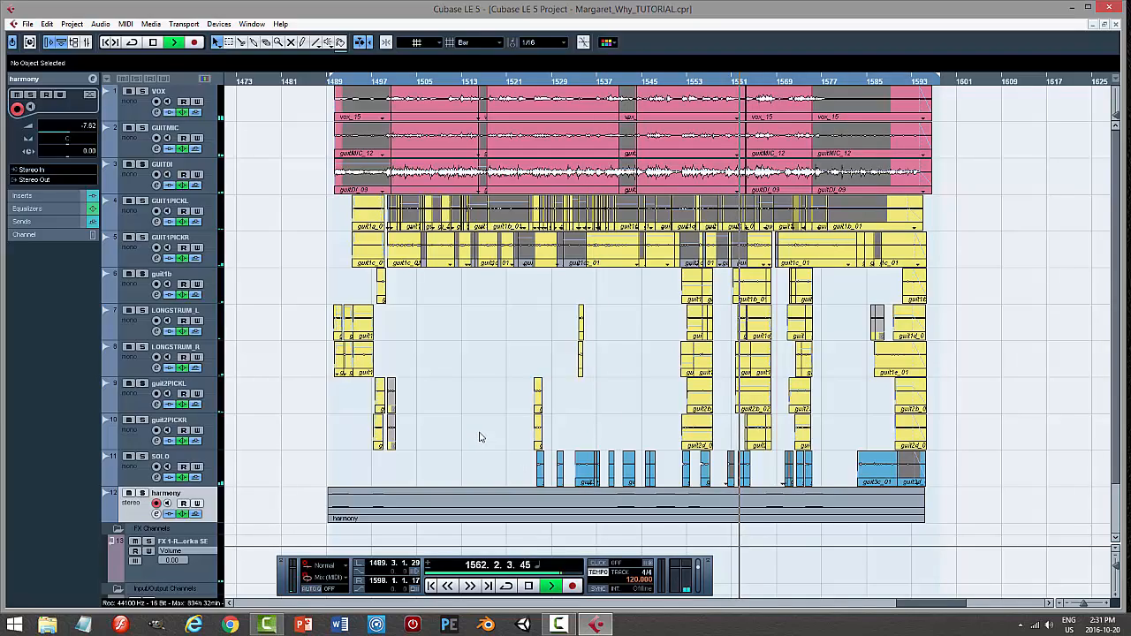
key("space")
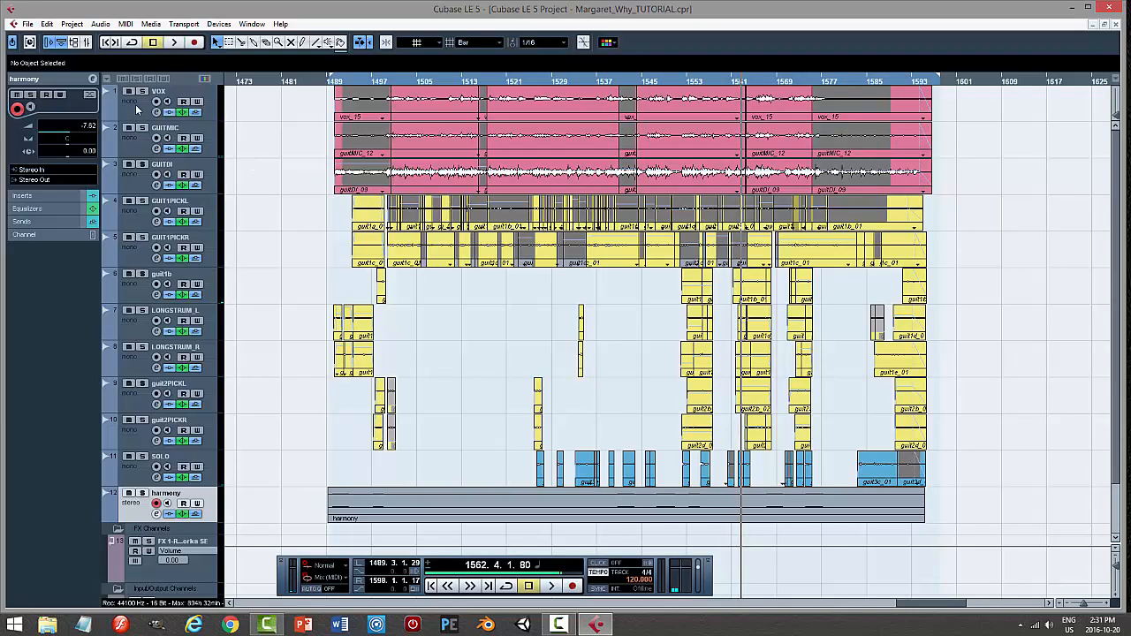
Open the Mixer and widen its window to show all channels from VOX to the FX channel
key("F3")
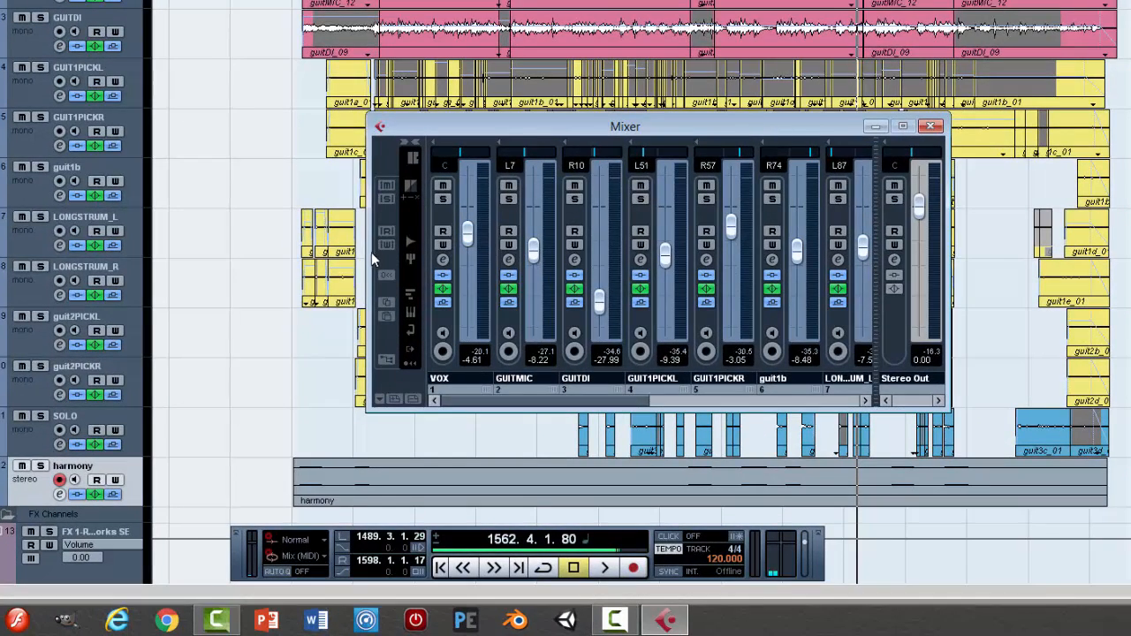
left_click_drag(369, 252, 188, 256)
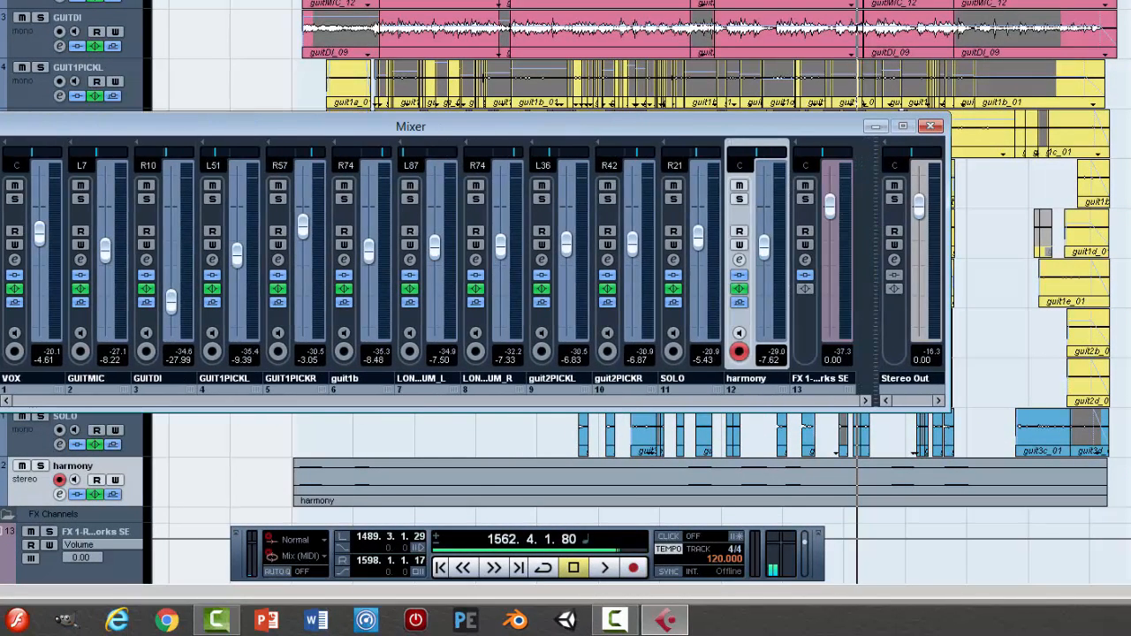
Widen the Mixer further and move it fully into view, and during playback lower VOX to silence and raise it to about -2.56 dB
left_click_drag(944, 292, 1025, 285)
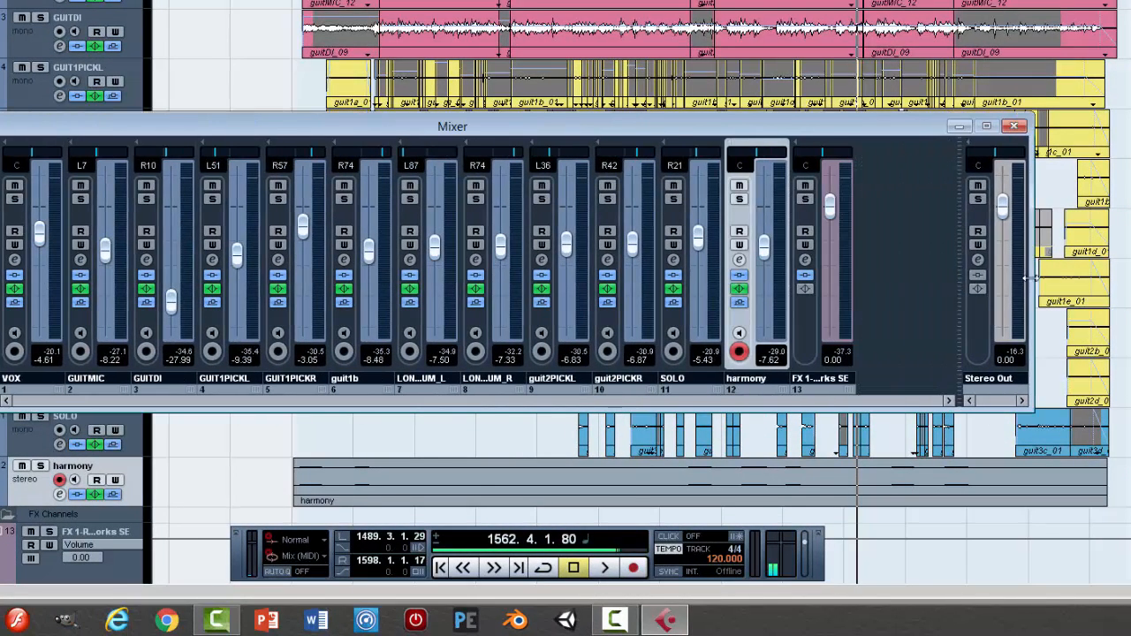
left_click_drag(576, 135, 667, 70)
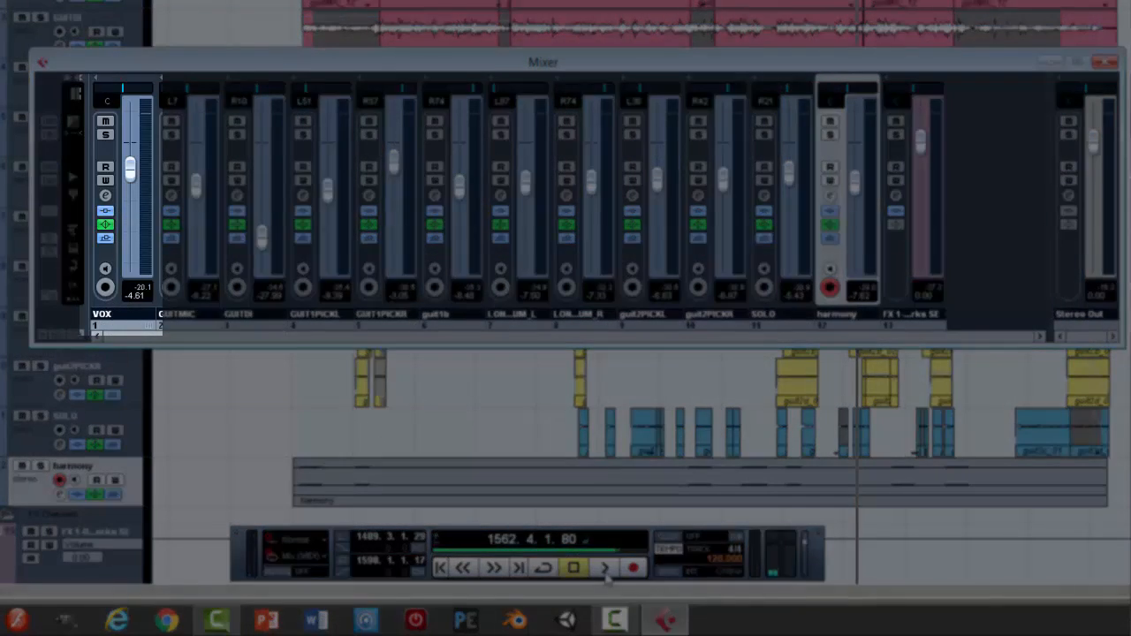
key("space")
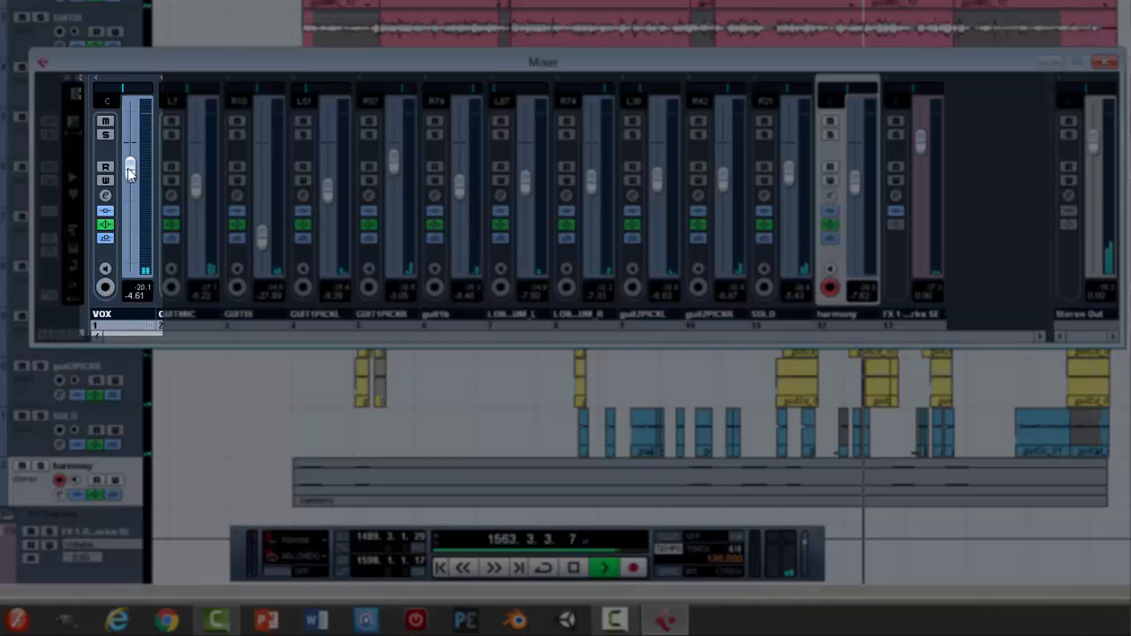
left_click_drag(130, 168, 133, 267)
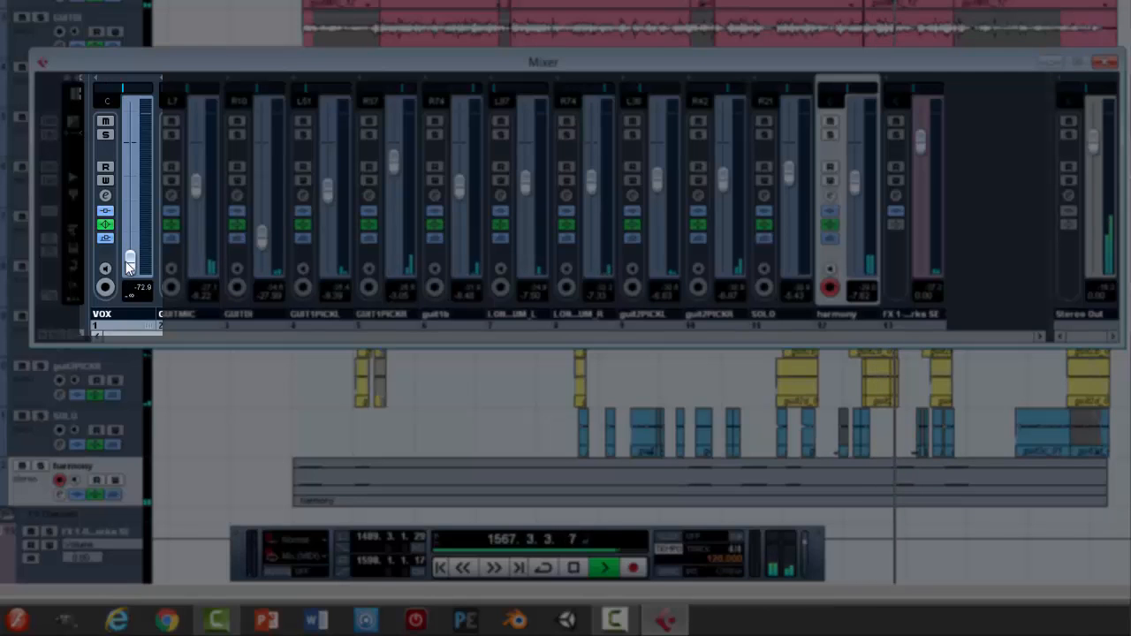
left_click_drag(130, 248, 127, 157)
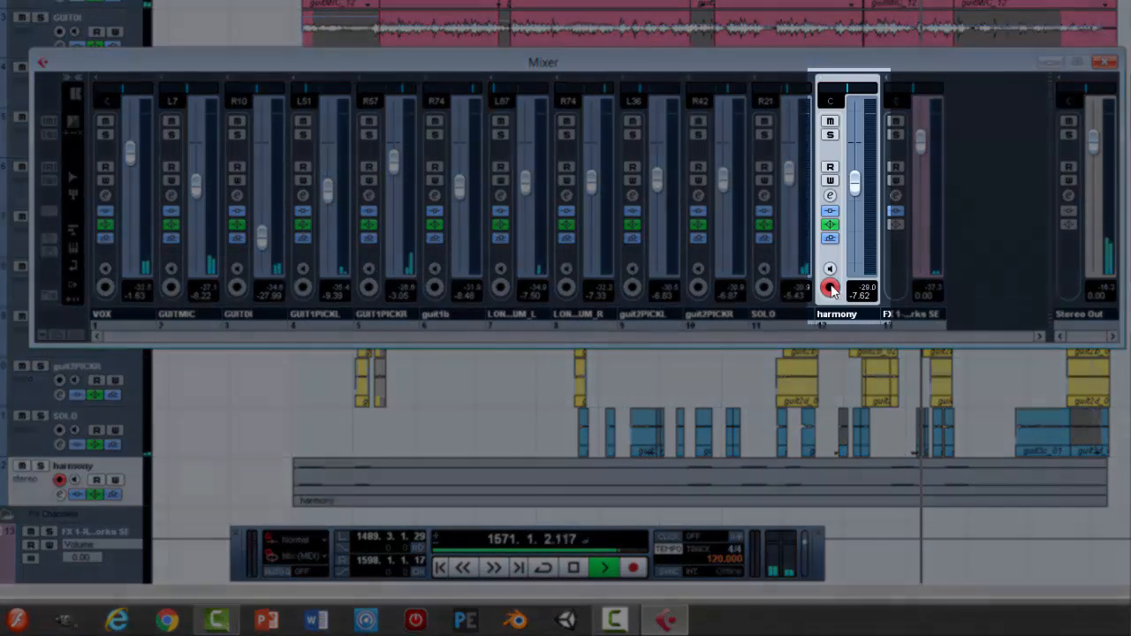
Disarm recording on the harmony channel and lower its level to about -26.07 dB during playback
left_click(831, 288)
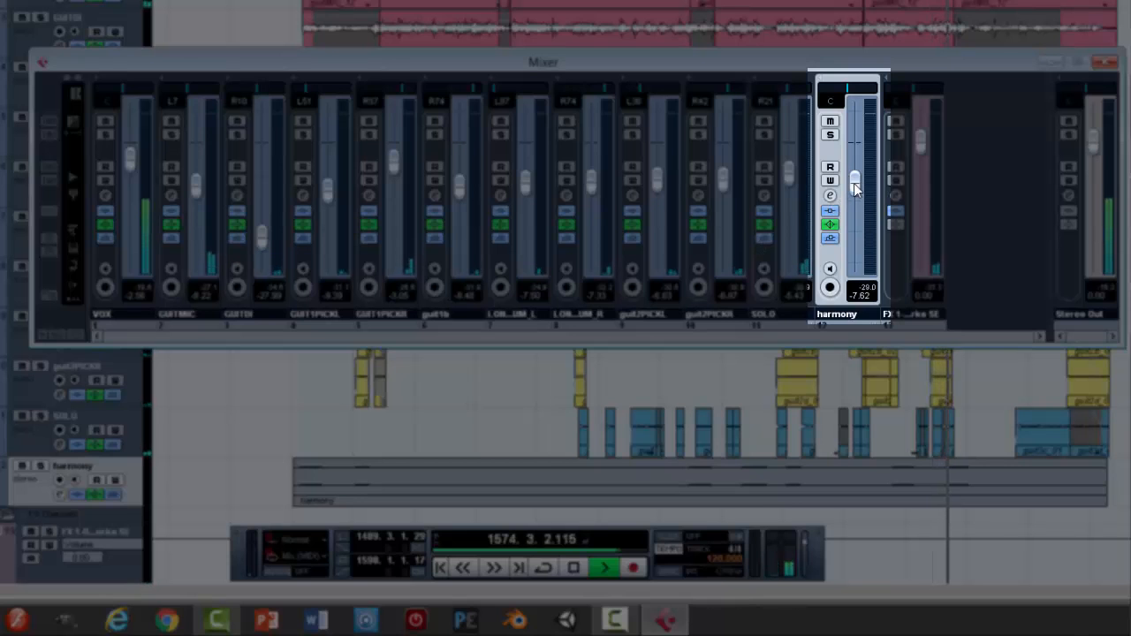
left_click_drag(854, 183, 853, 235)
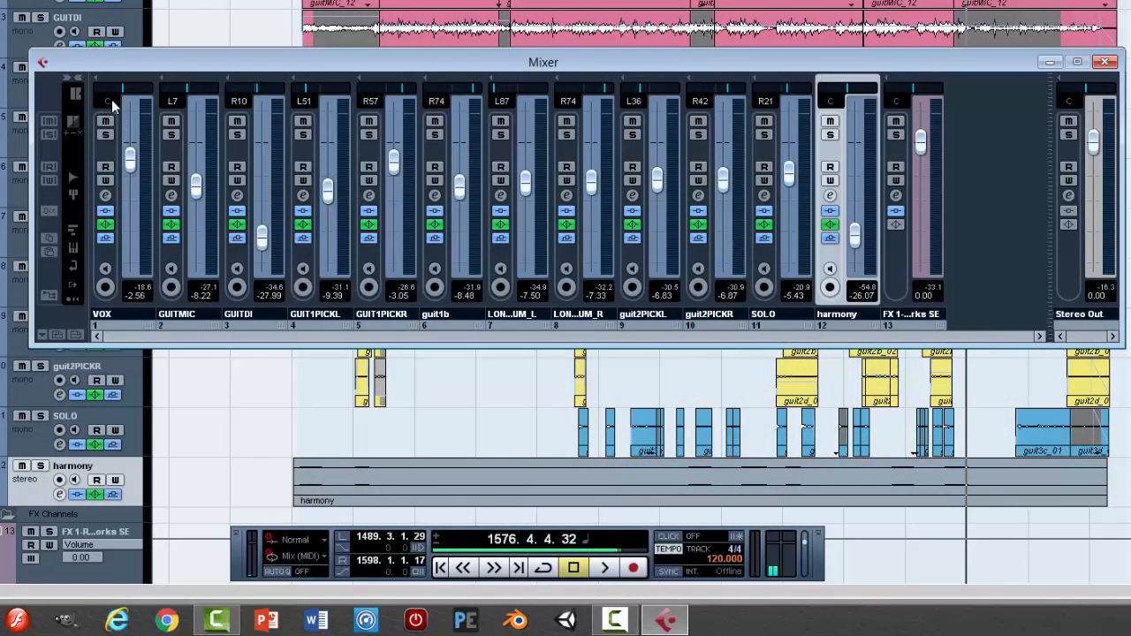
Examine the panning across the Mixer channels and the inserts, equalizer and sends of guit1b, and close the Mixer
left_click(111, 159)
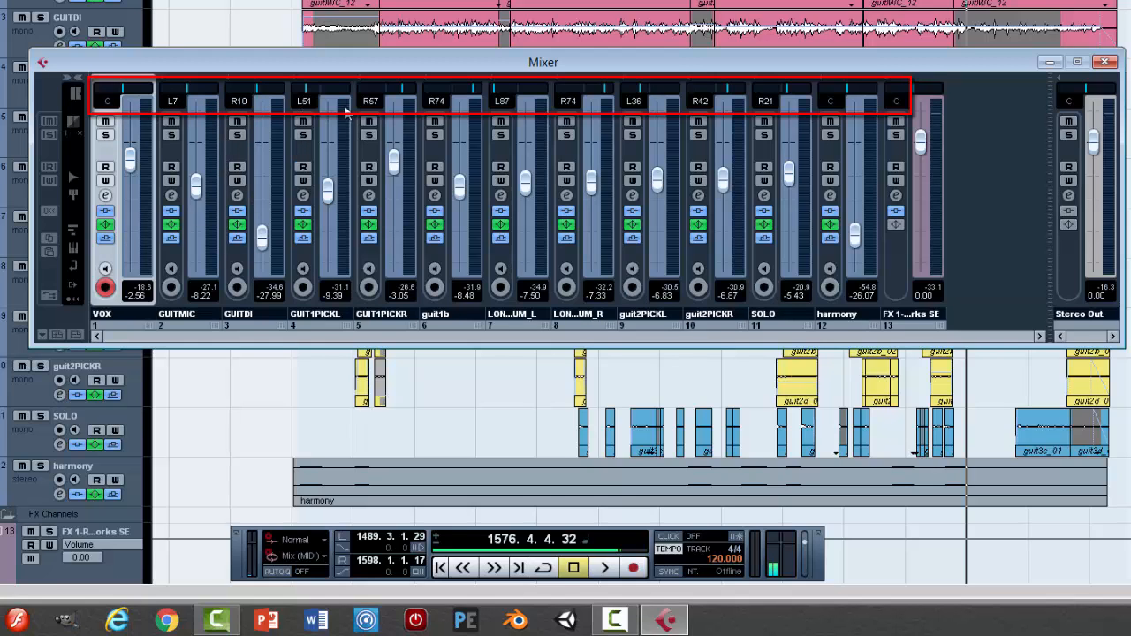
left_click(440, 102)
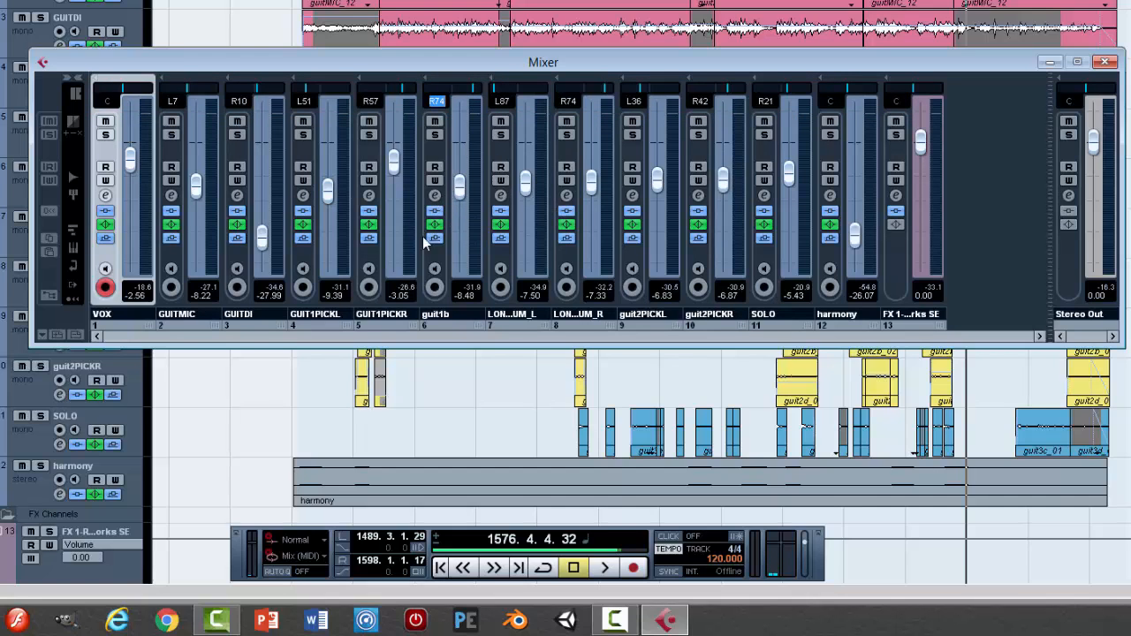
left_click(435, 195)
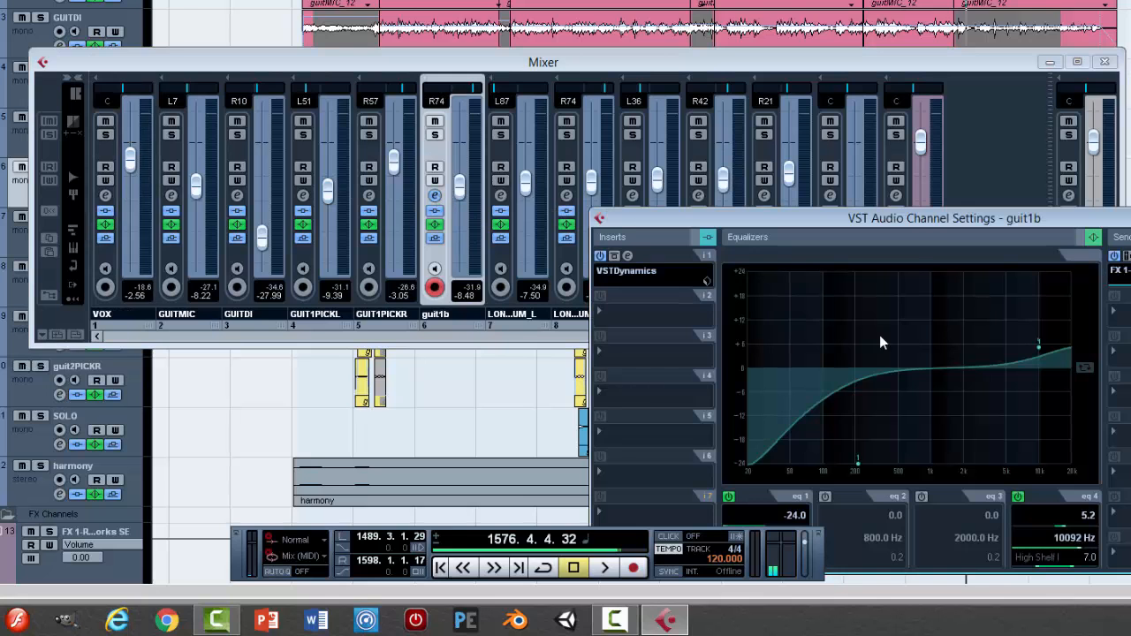
left_click_drag(935, 224, 637, 65)
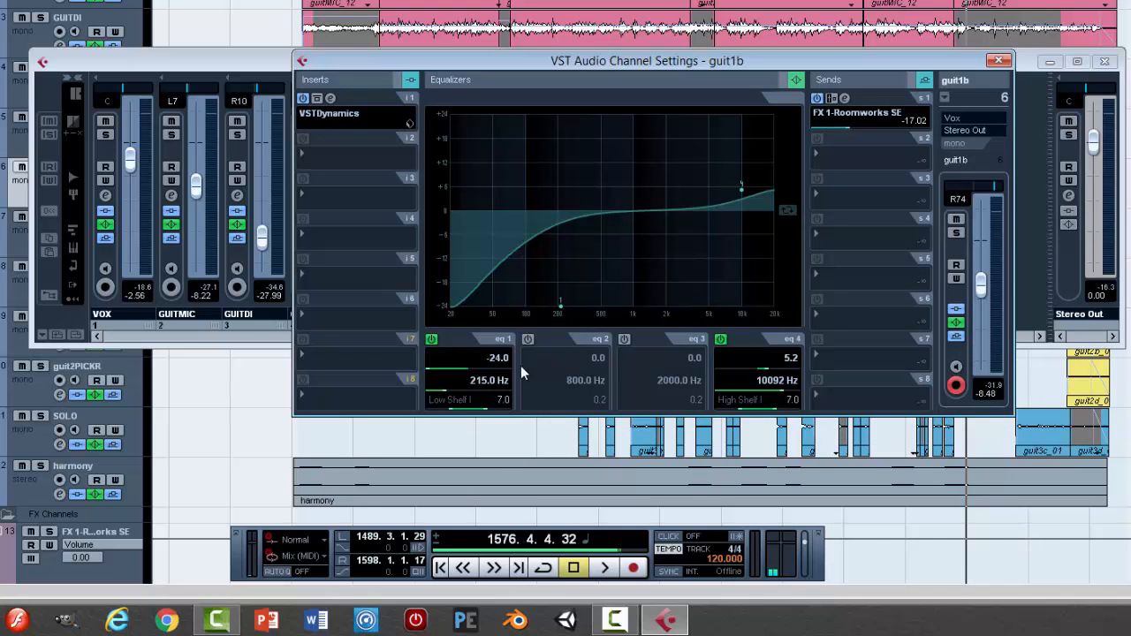
left_click(999, 60)
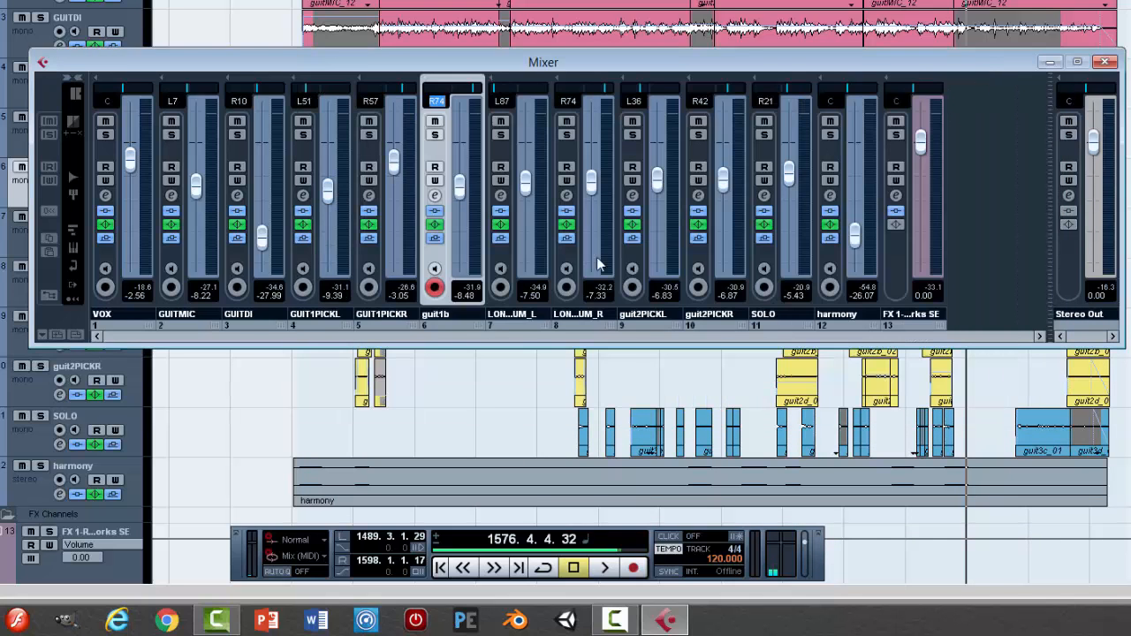
left_click(1105, 62)
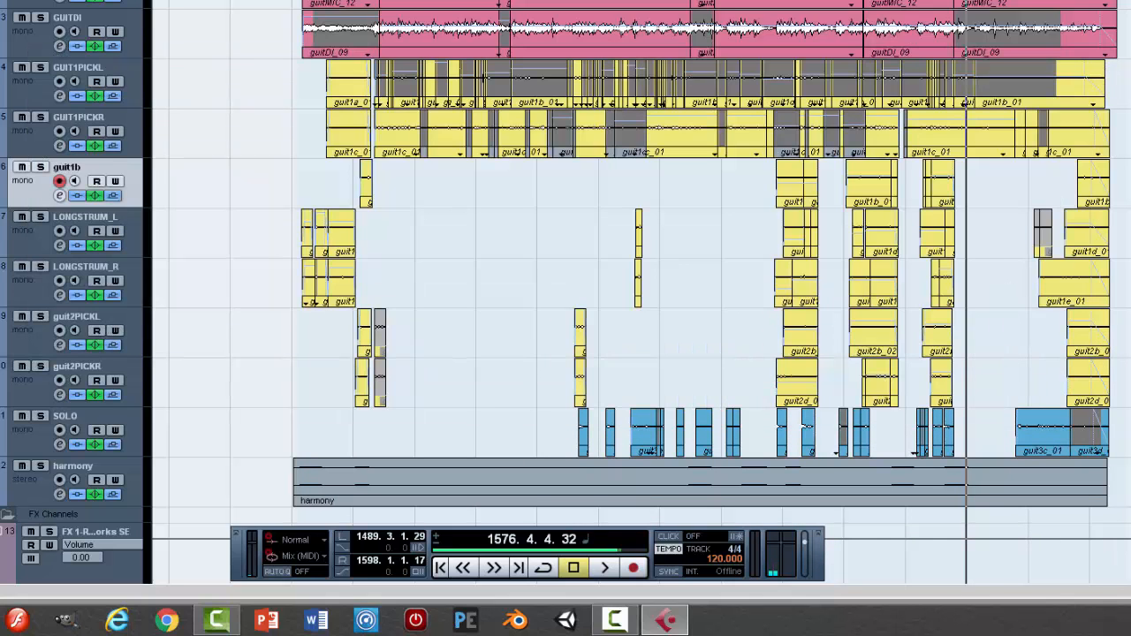